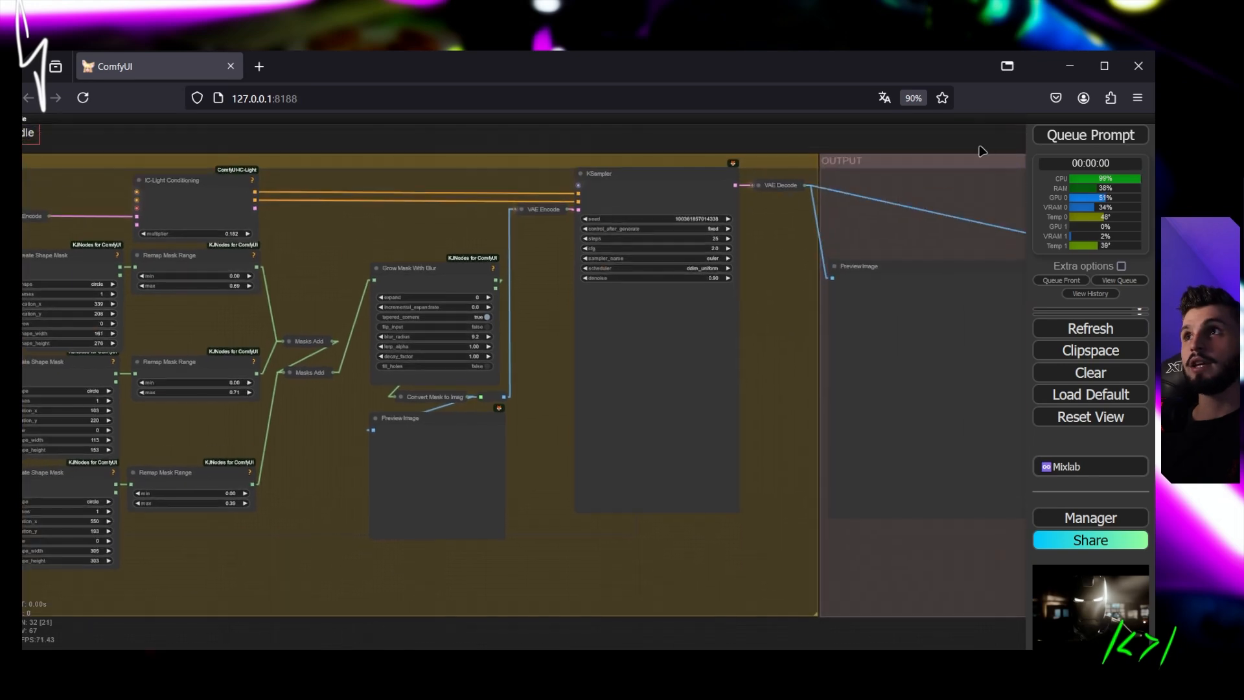
- Queue the workflow to generate the relit image and inspect the result in the output preview
click(1049, 137)
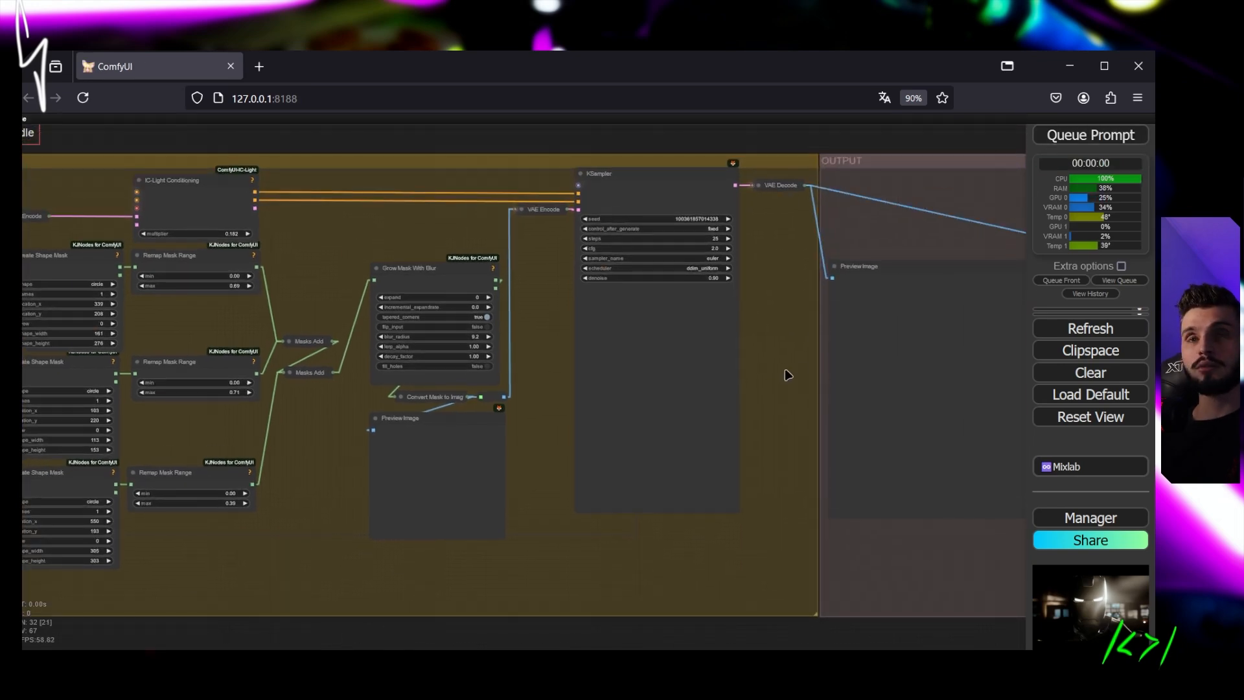
scroll(804, 395, up, 1)
drag(773, 389, 566, 389)
scroll(809, 353, up, 6)
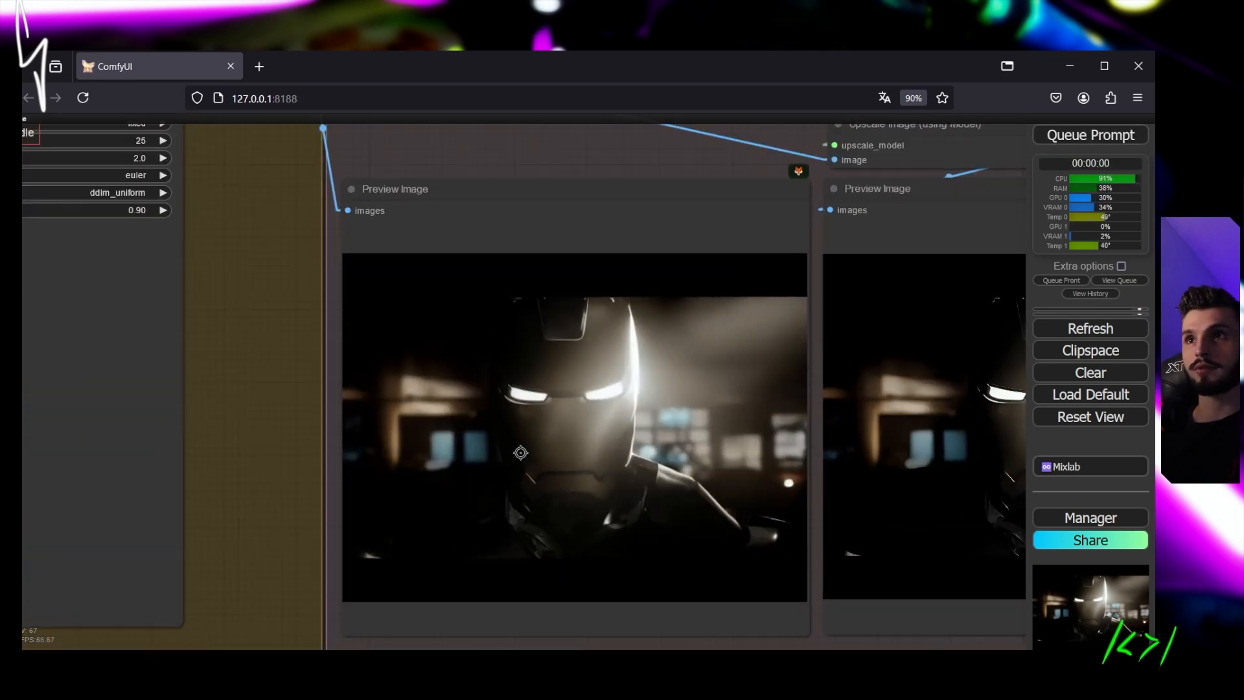
- Compare the relit Iron Man output previews with the combined mask preview that positions the lights
scroll(597, 423, down, 10)
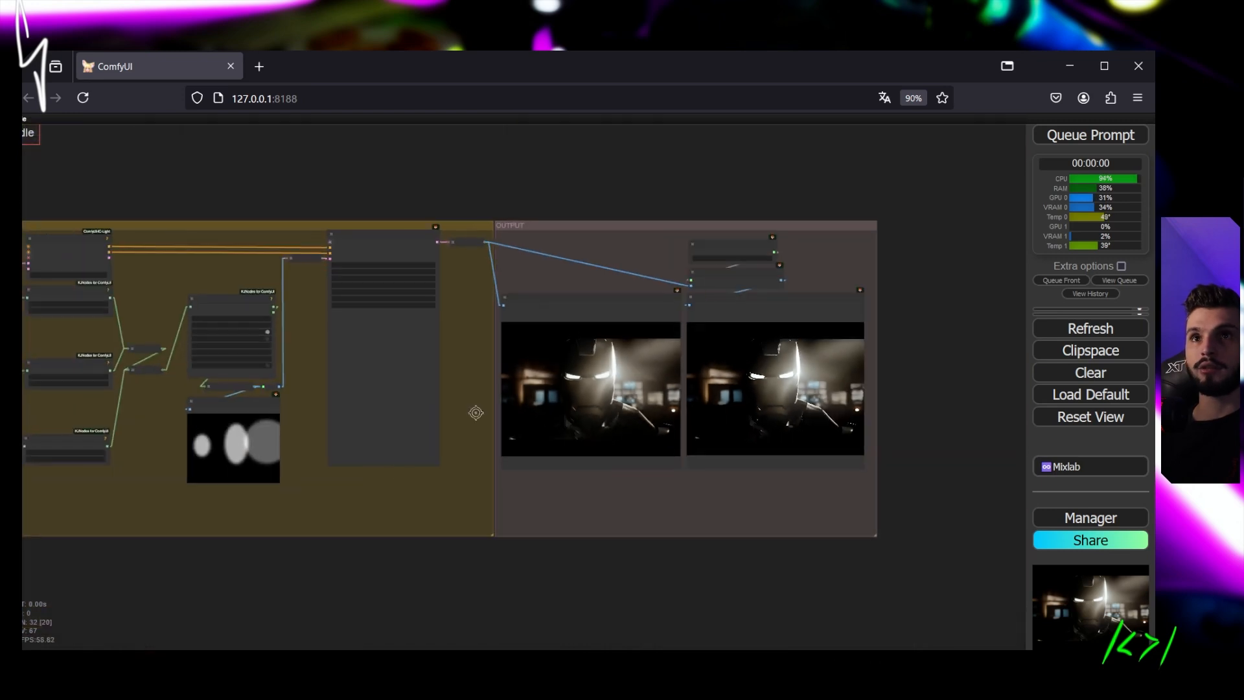
drag(638, 372, 960, 362)
scroll(960, 363, up, 5)
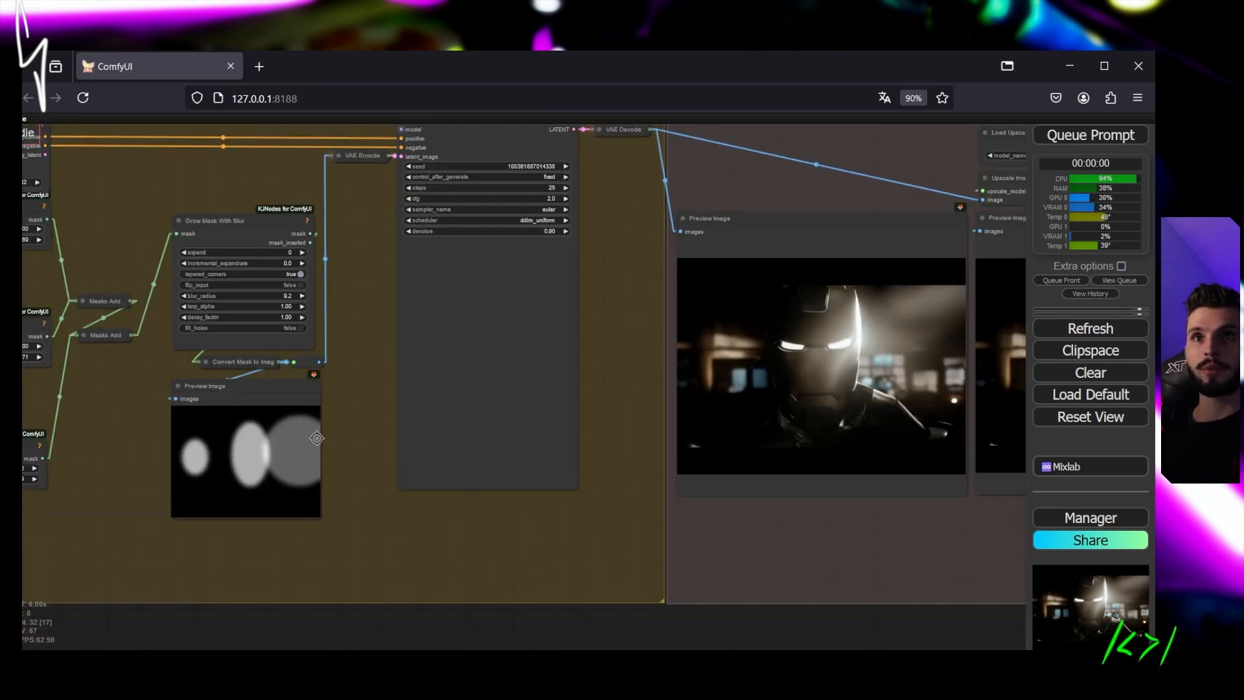
scroll(316, 438, down, 5)
scroll(705, 384, up, 5)
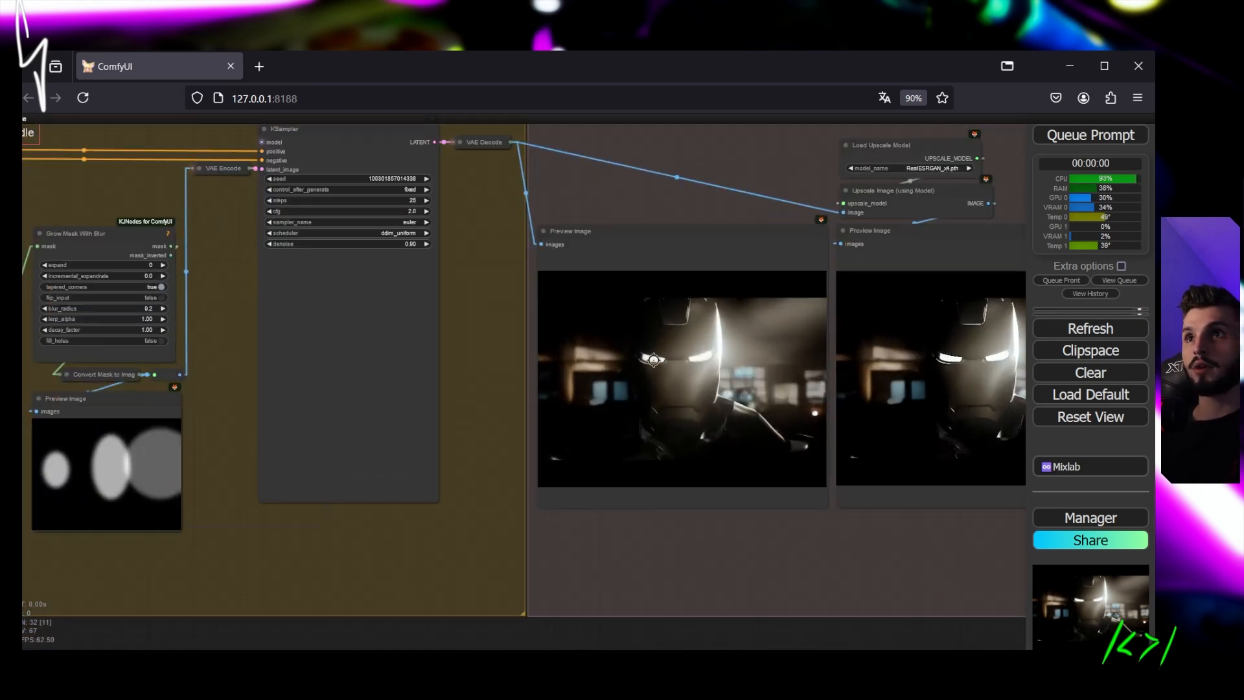
drag(654, 360, 719, 392)
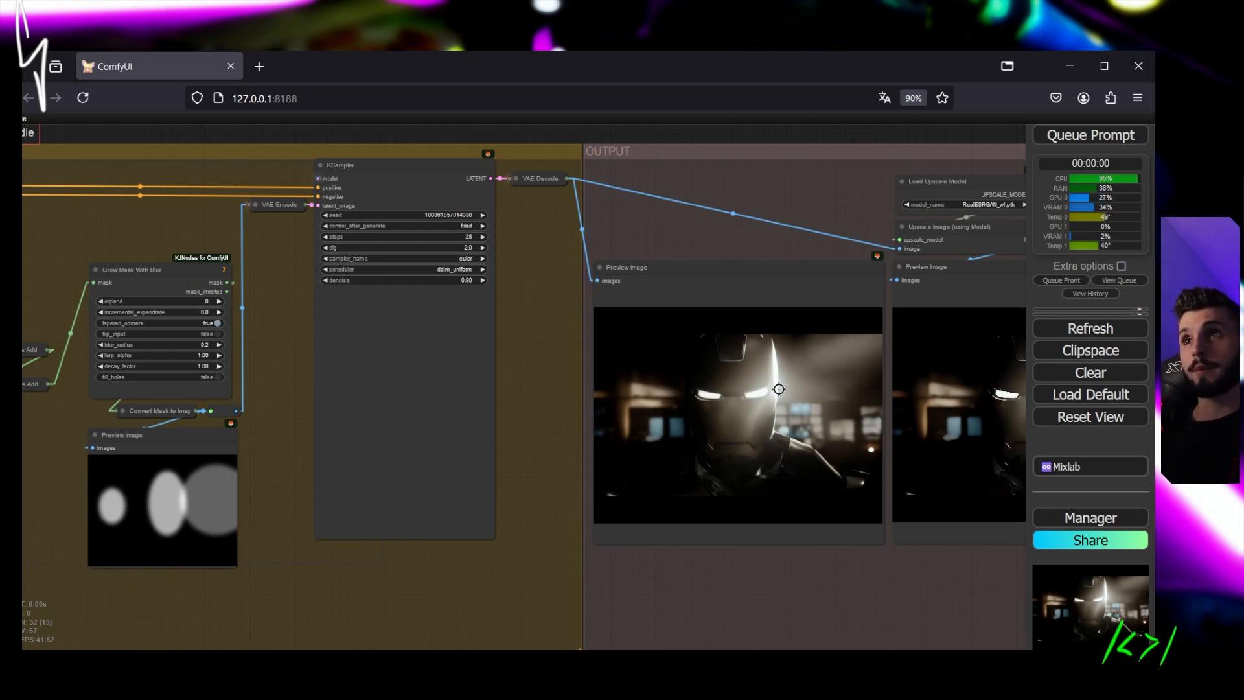
scroll(603, 397, down, 3)
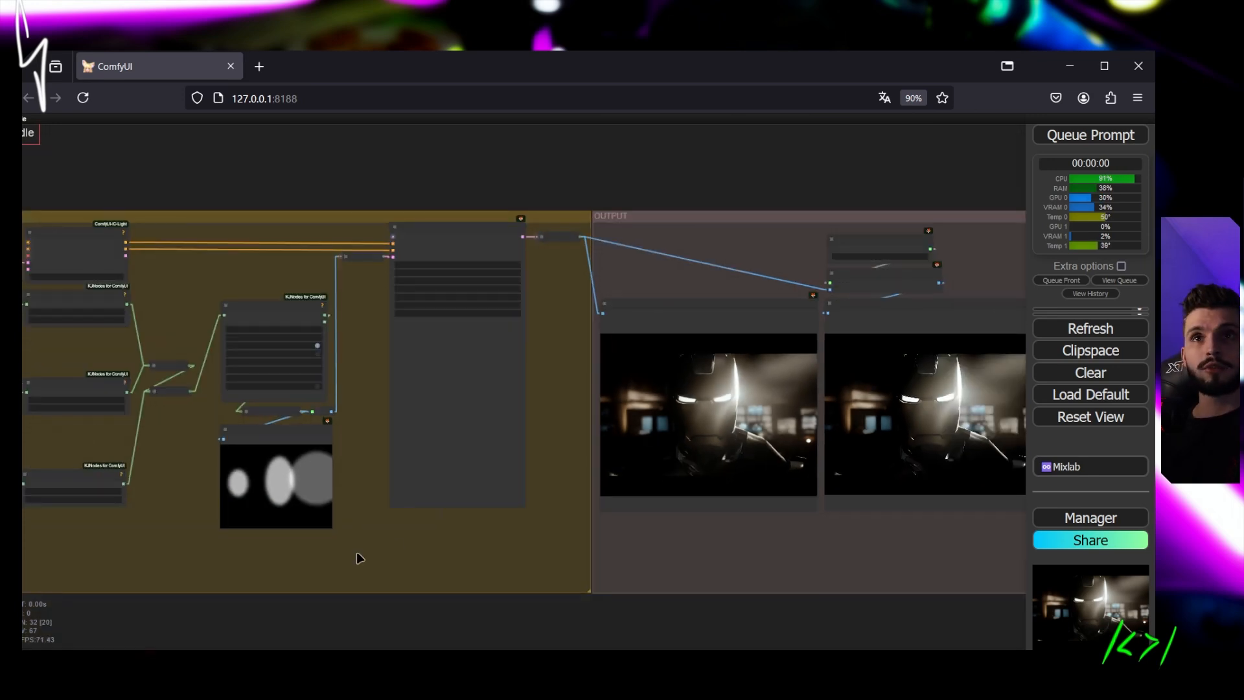
- Examine how the three Create Shape Mask and Remap Mask Range chains feed the Masks Add and Grow Mask With Blur nodes
drag(358, 556, 783, 514)
scroll(783, 514, up, 2)
scroll(572, 503, up, 2)
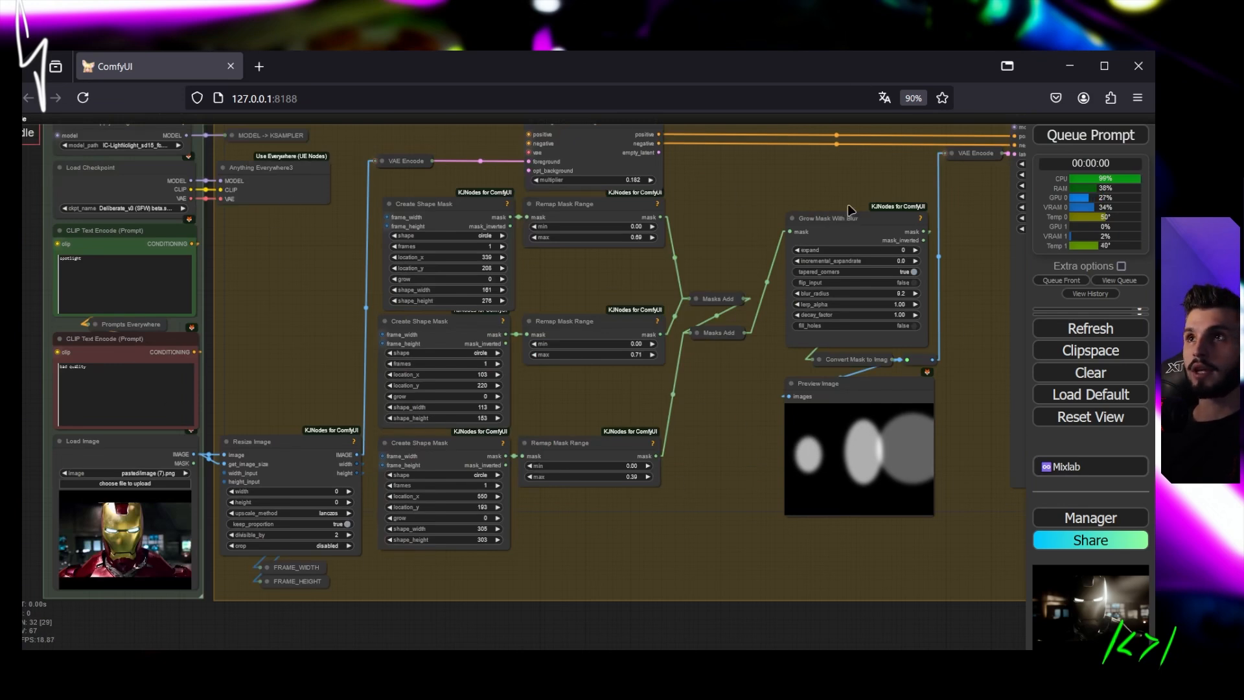
scroll(806, 373, up, 1)
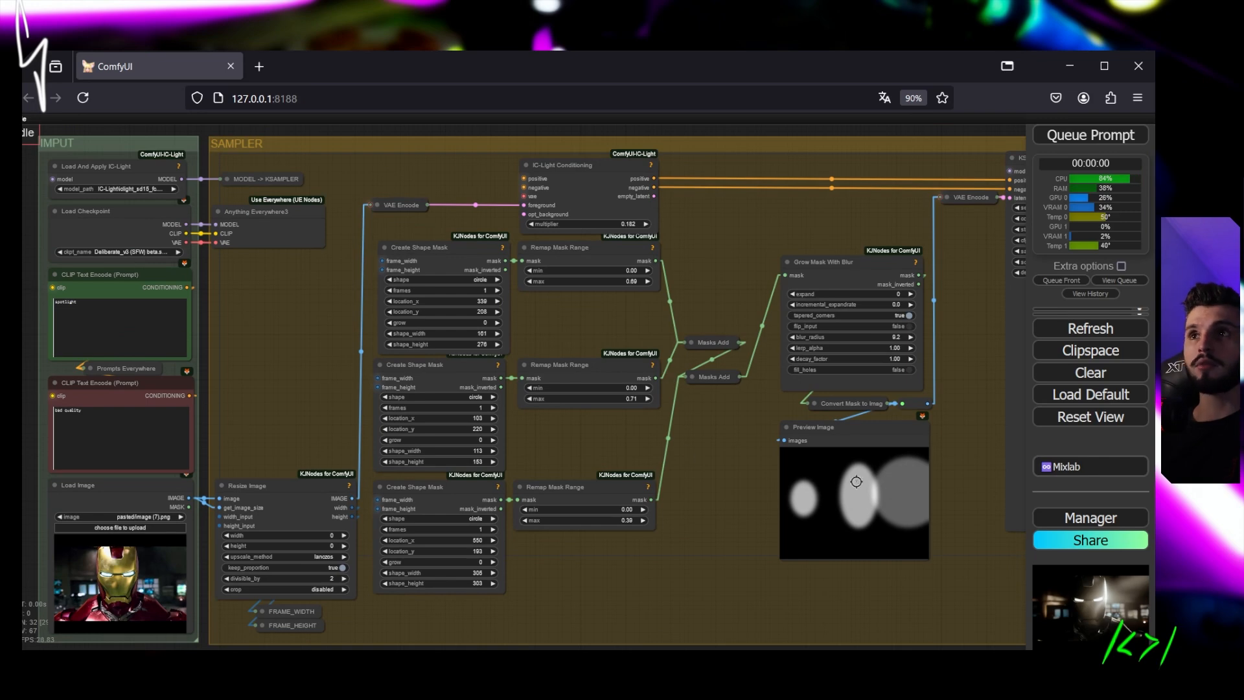
drag(707, 532, 631, 522)
scroll(508, 539, down, 4)
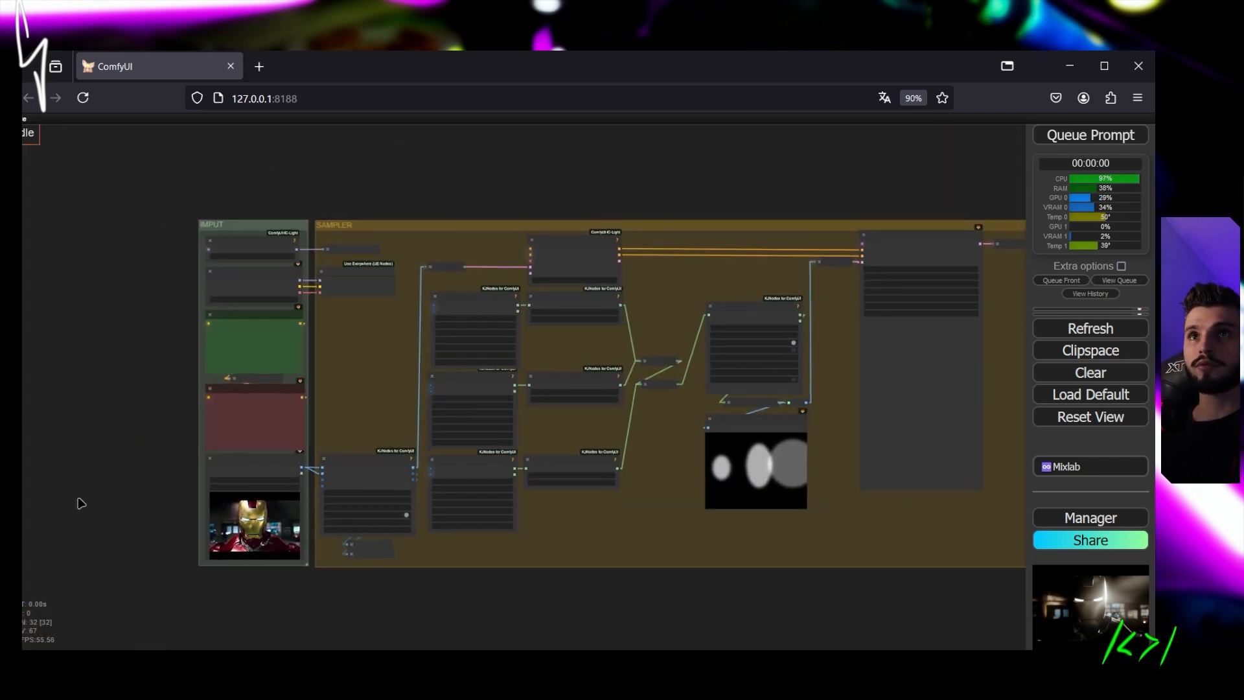
scroll(556, 578, up, 3)
drag(736, 542, 602, 577)
scroll(583, 622, down, 3)
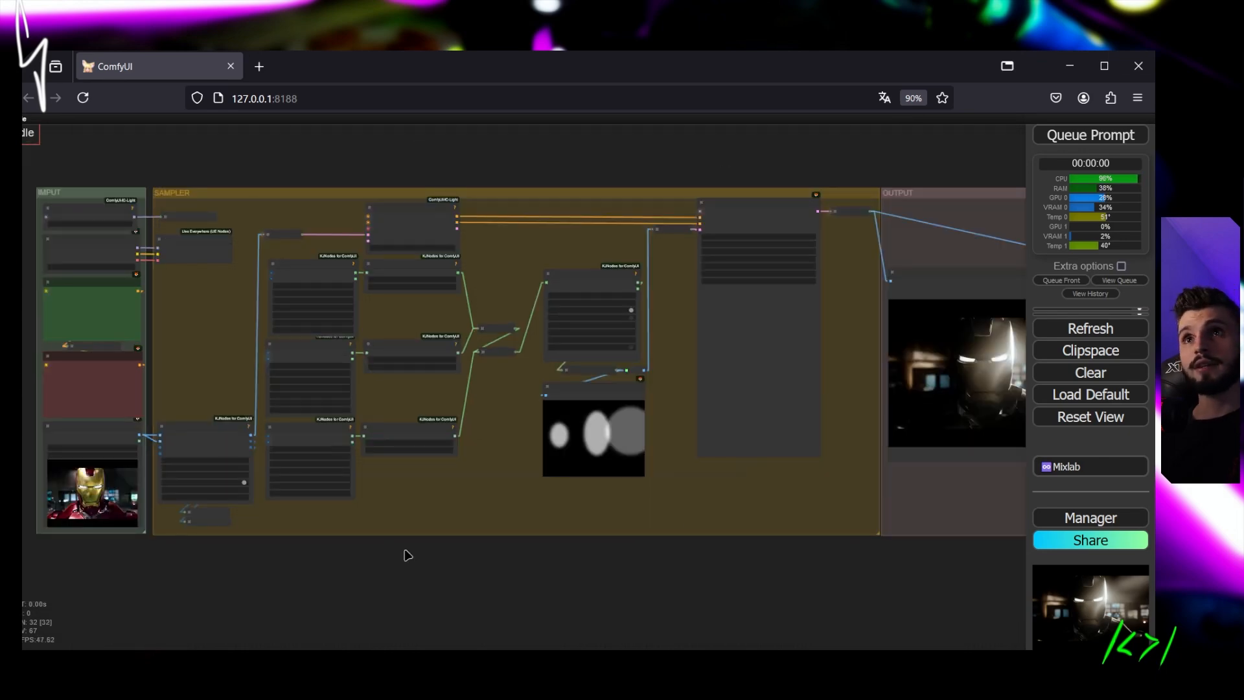
- Review the input group's model loaders, prompts and source image, and follow the sampler nodes to the output preview
drag(407, 556, 430, 603)
scroll(195, 369, up, 3)
scroll(246, 282, up, 2)
scroll(326, 337, up, 2)
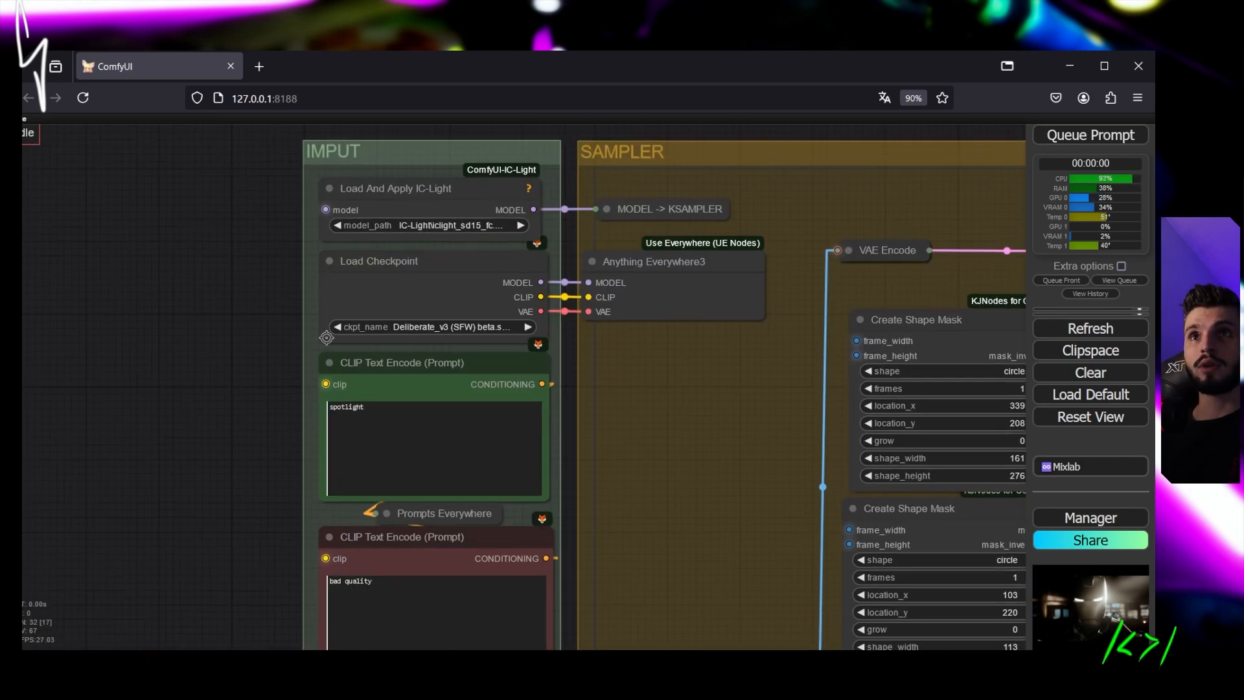
scroll(237, 441, down, 5)
drag(214, 484, 163, 308)
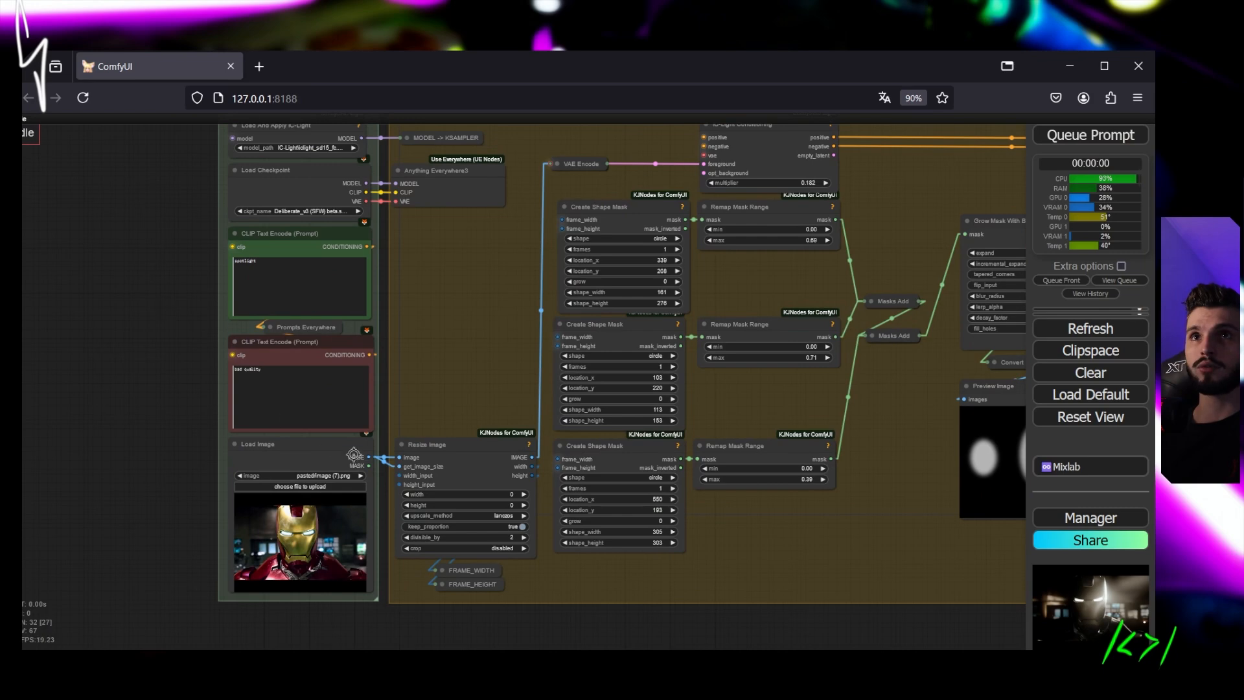
drag(457, 321, 399, 354)
drag(871, 610, 285, 553)
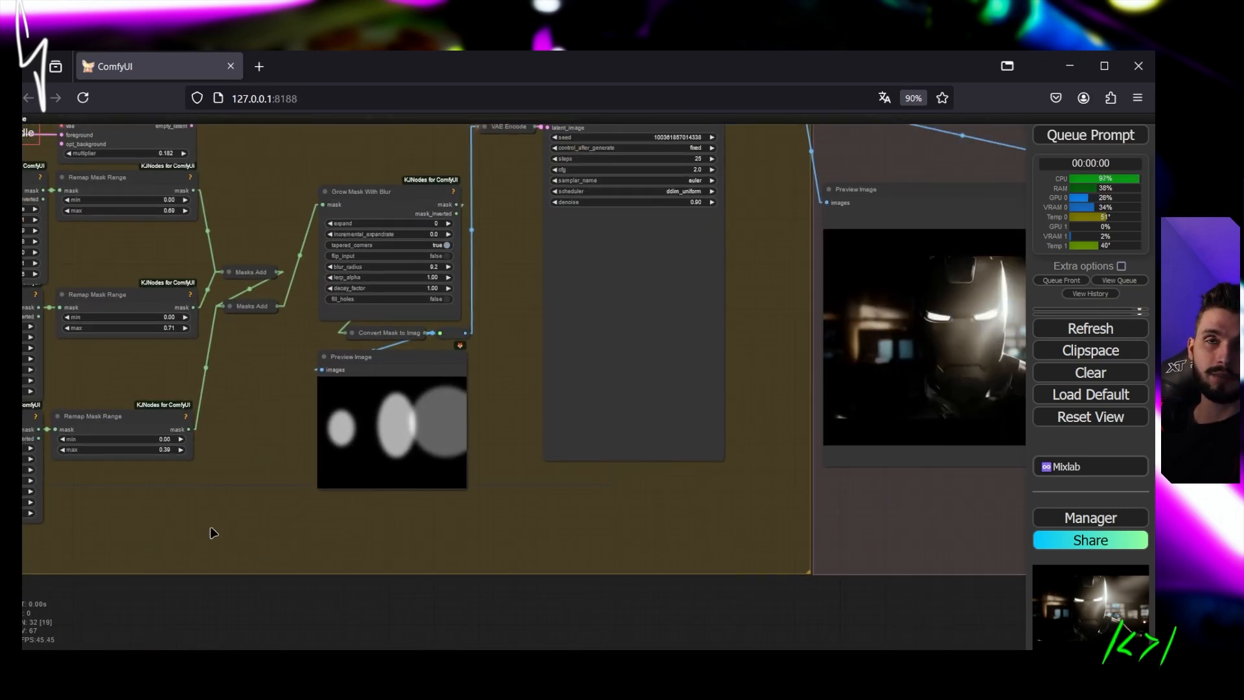
drag(214, 532, 733, 569)
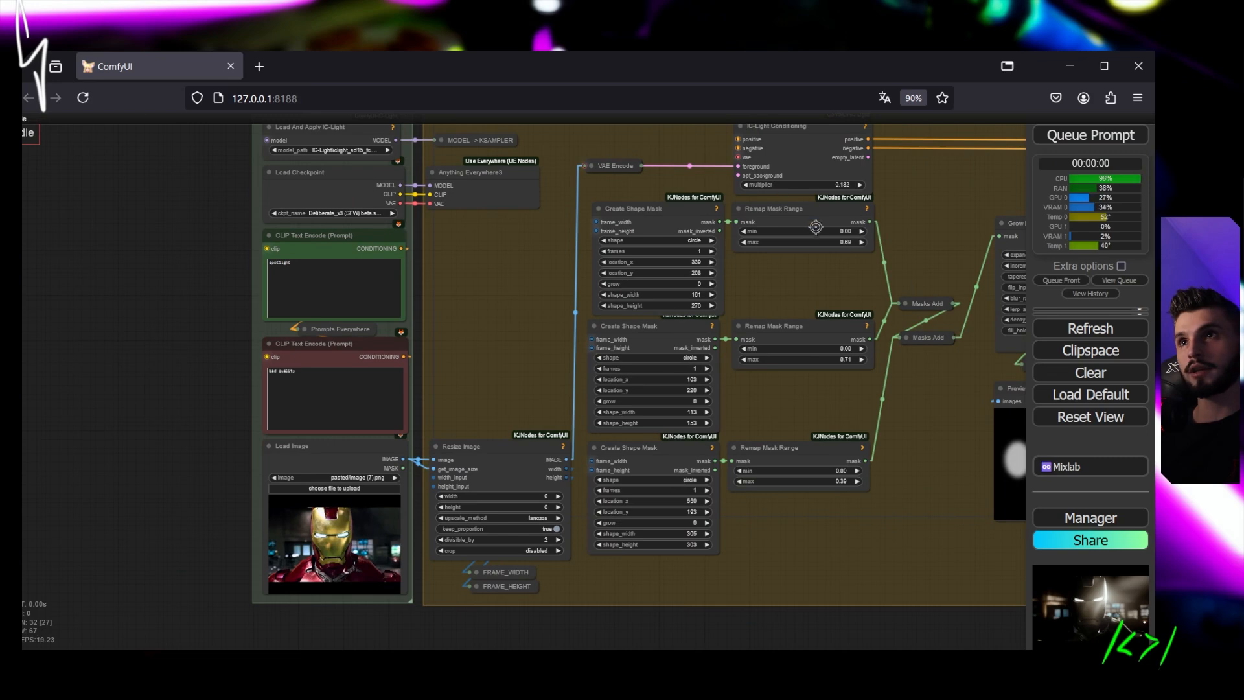
drag(919, 256, 752, 303)
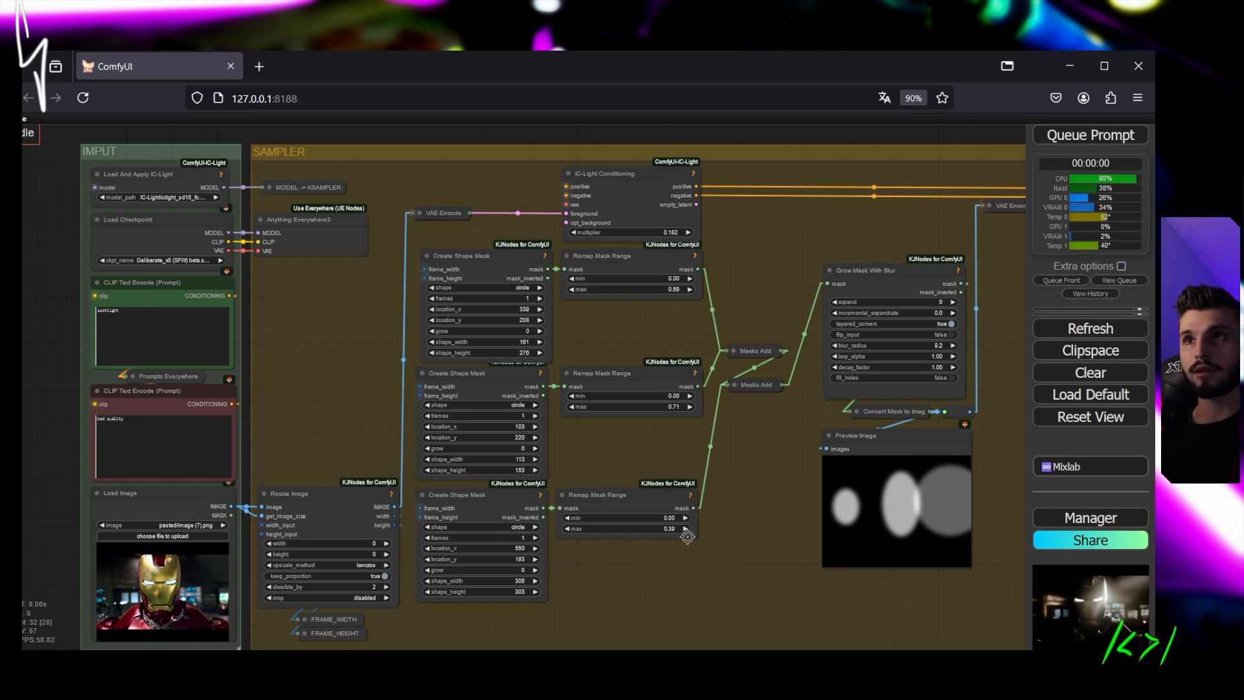
- Inspect the location and size settings of the Create Shape Mask nodes and their surrounding connections
scroll(356, 508, up, 5)
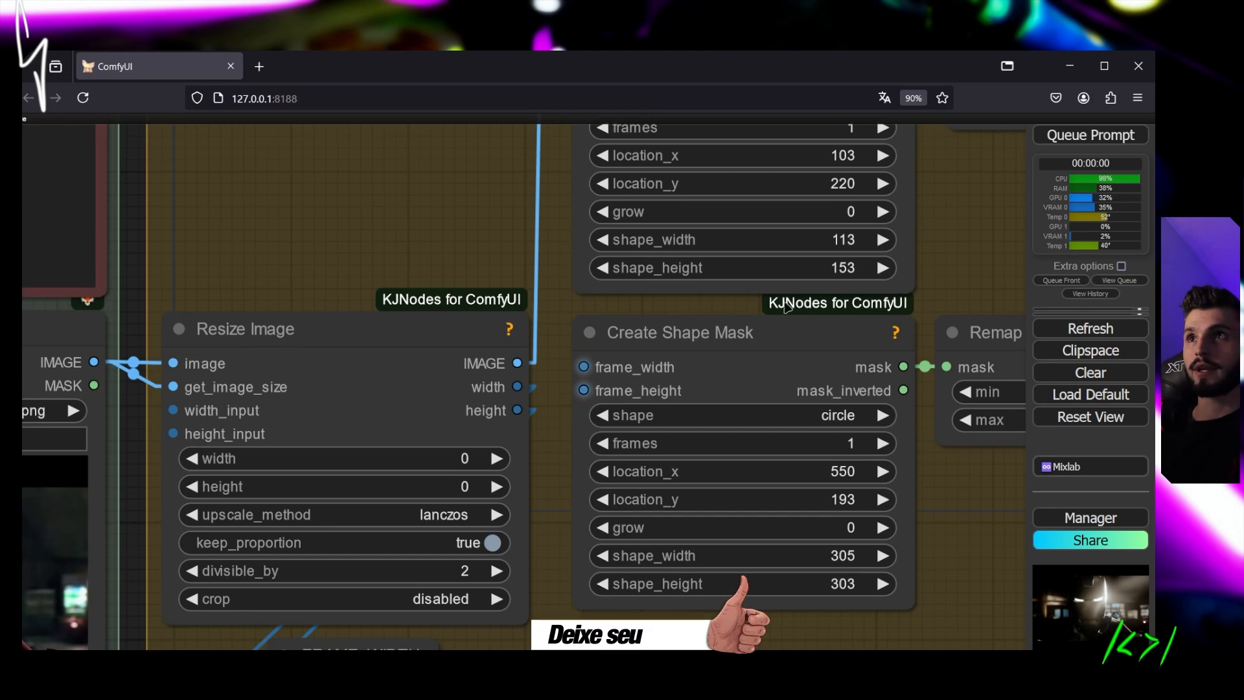
click(795, 328)
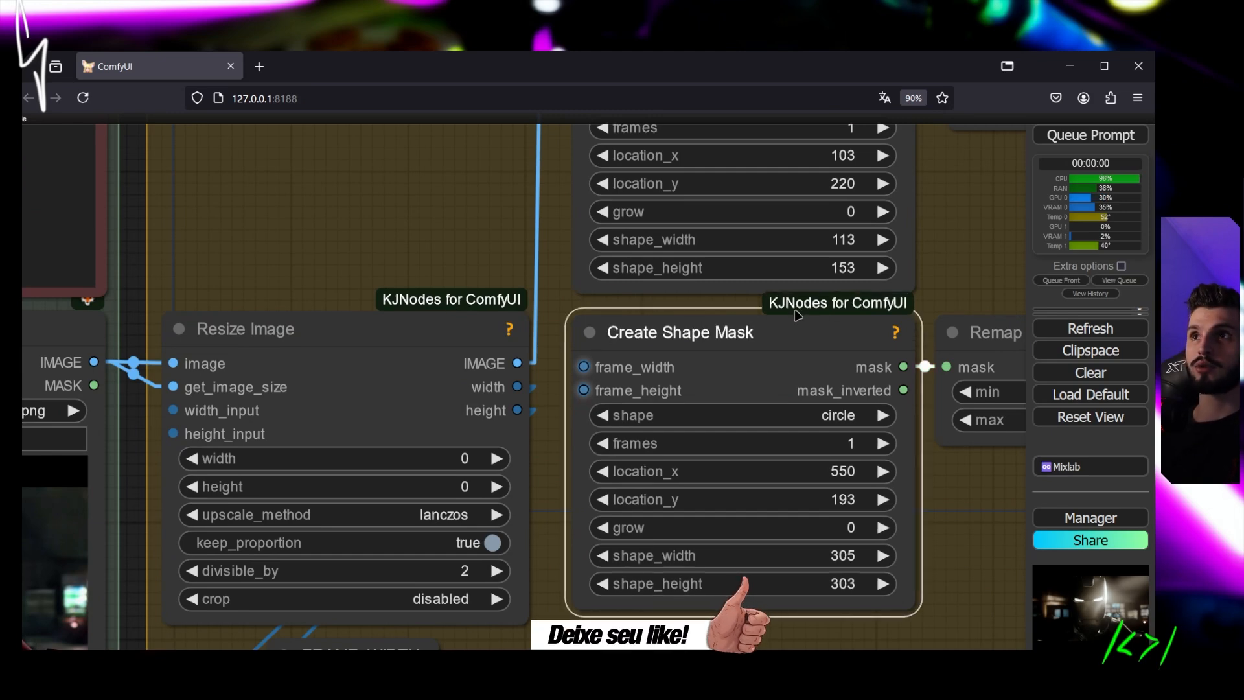
click(430, 189)
scroll(478, 461, down, 5)
drag(480, 389, 445, 491)
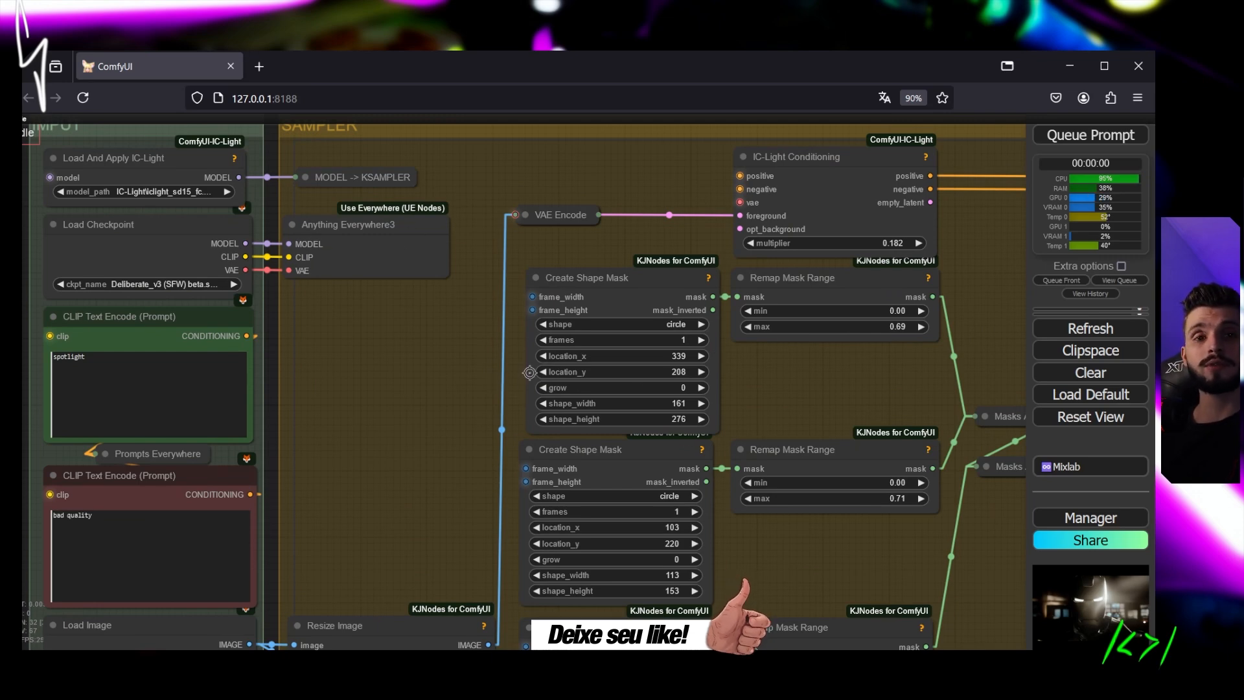
scroll(459, 444, down, 4)
drag(459, 444, 464, 338)
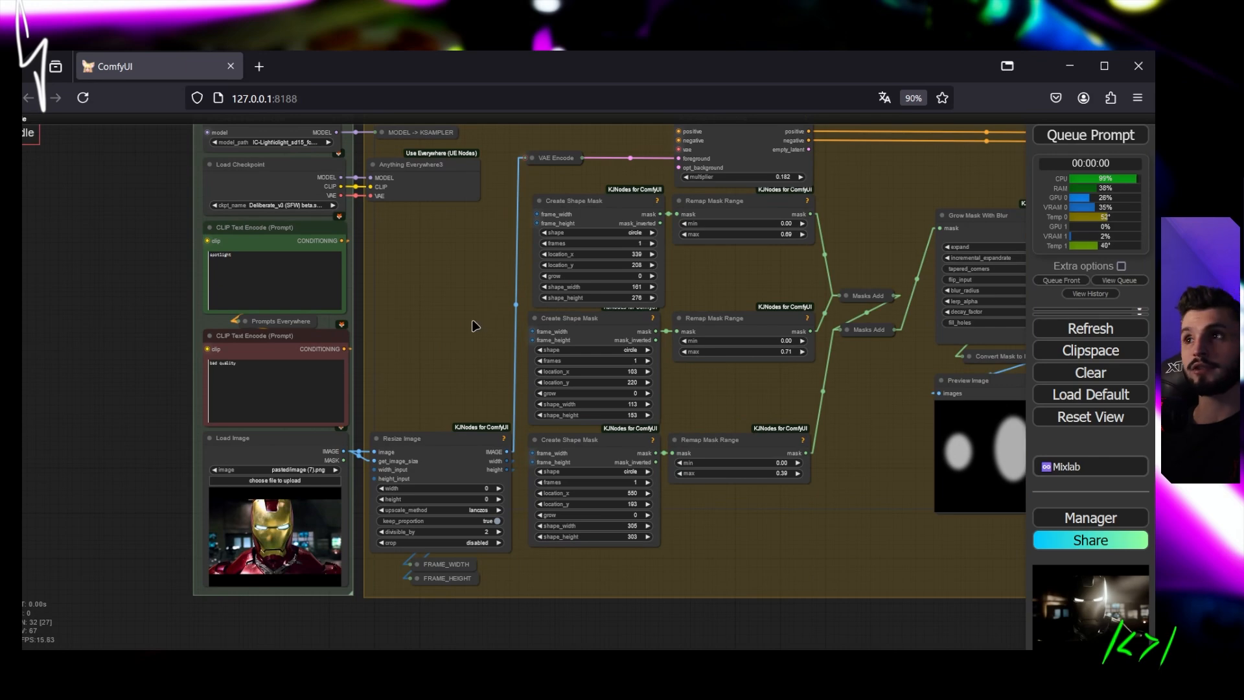
- Check the lighting in the output preview against the mask nodes, and survey the workflow from input to sampler
scroll(583, 323, down, 5)
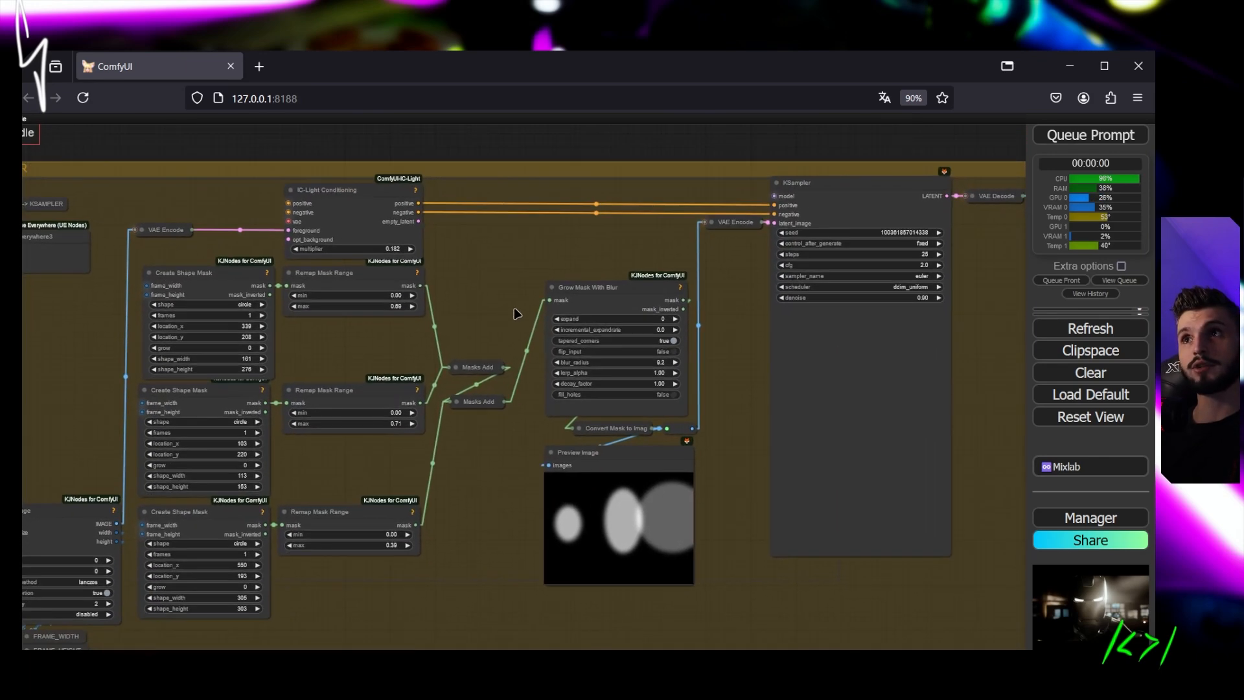
drag(499, 277, 276, 307)
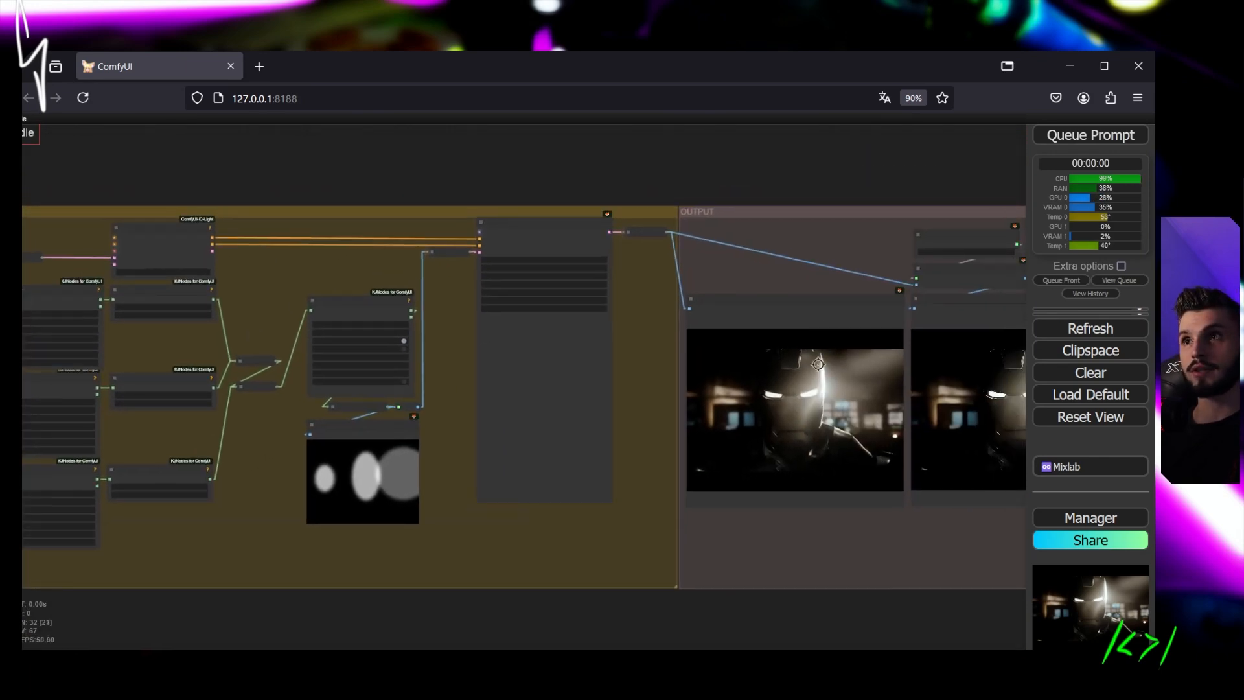
scroll(850, 431, up, 5)
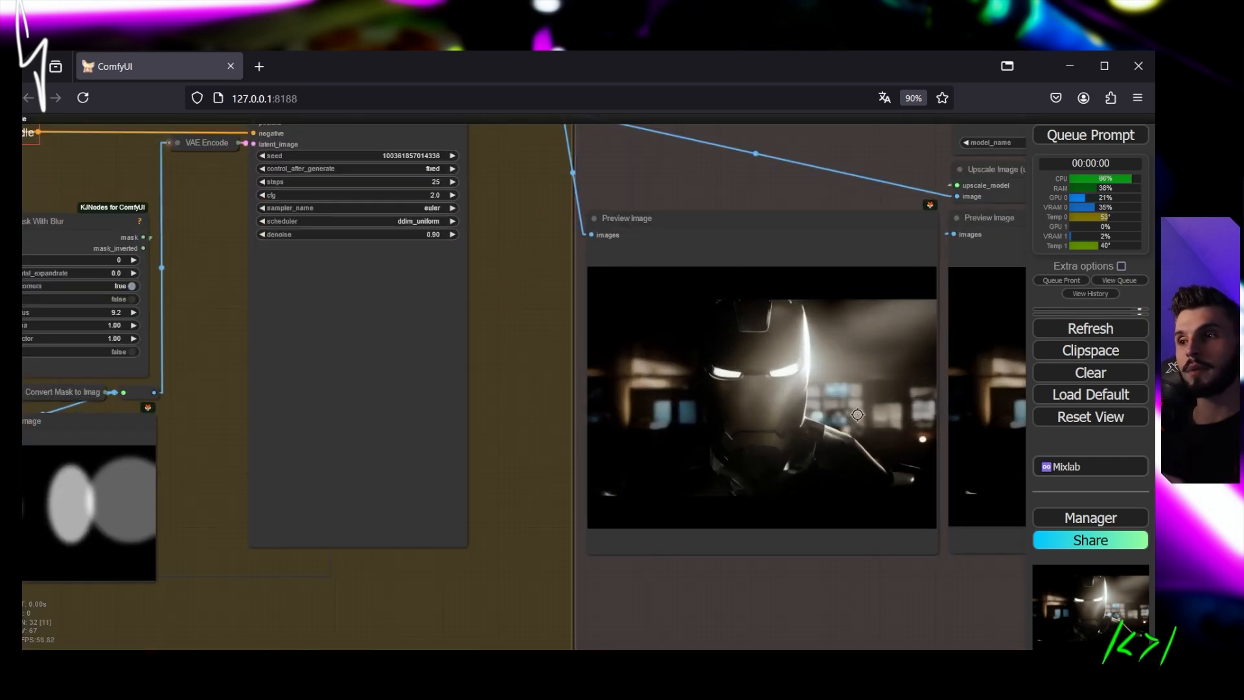
drag(546, 311, 847, 348)
scroll(849, 347, down, 4)
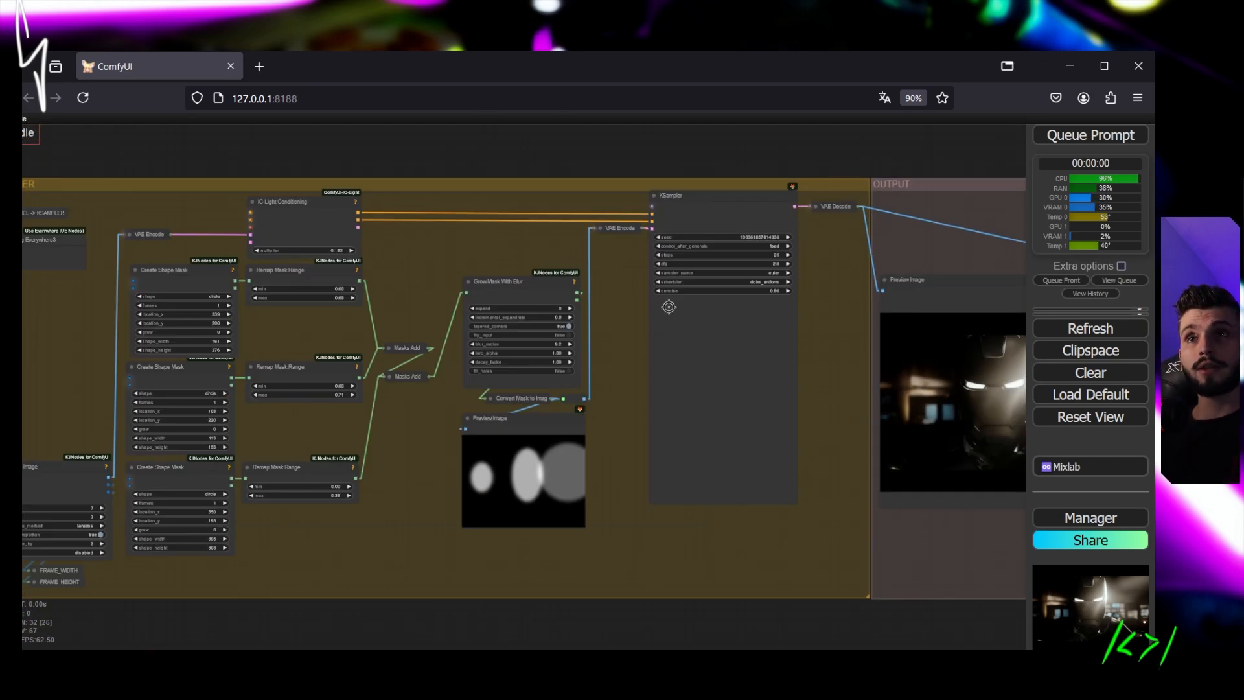
drag(459, 255, 821, 212)
scroll(668, 268, up, 3)
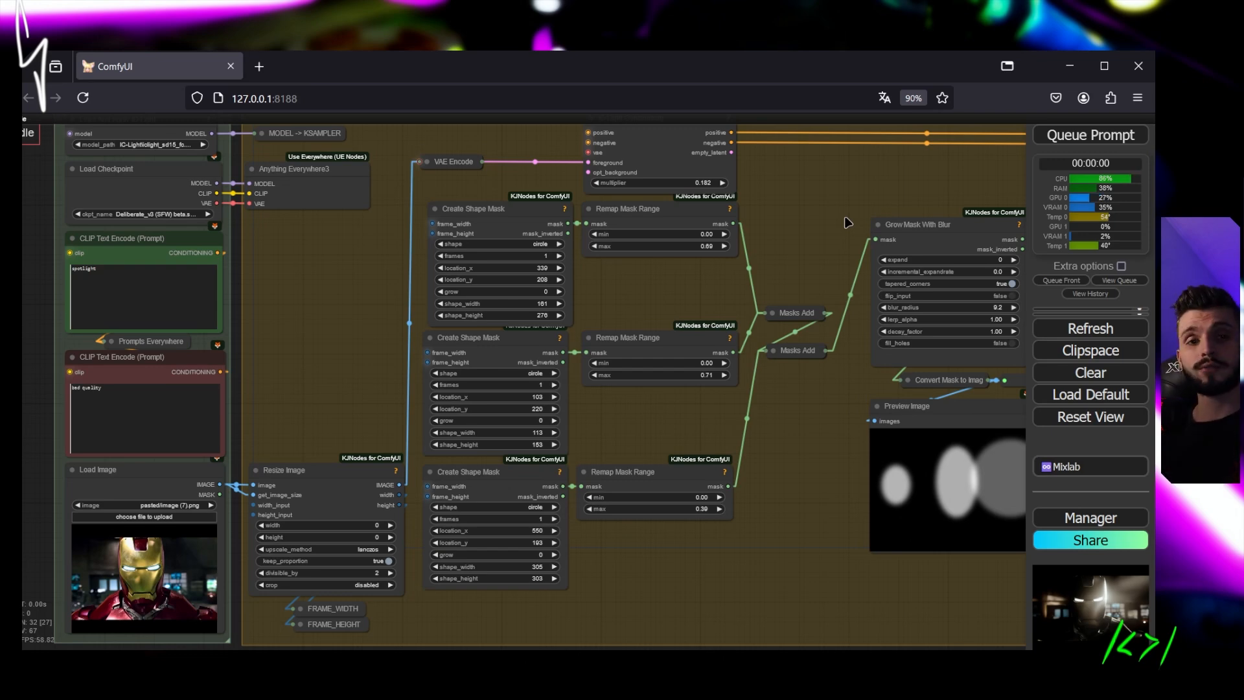
scroll(847, 222, down, 2)
scroll(797, 267, up, 1)
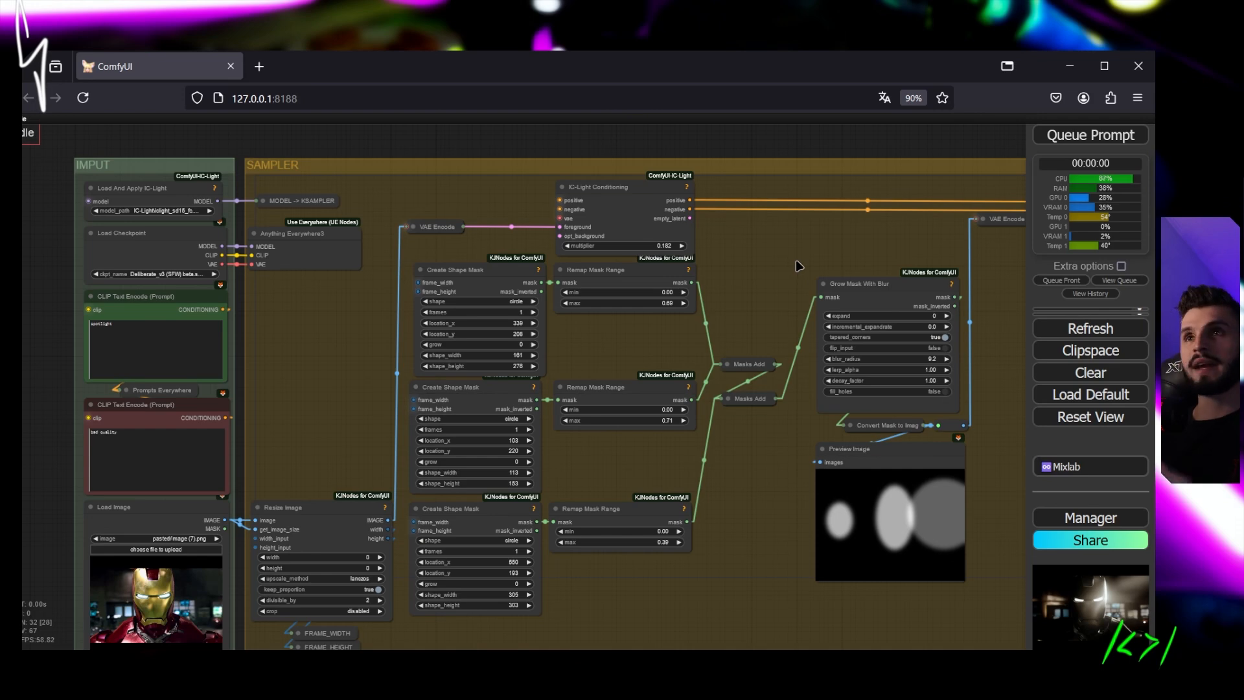
scroll(642, 512, down, 3)
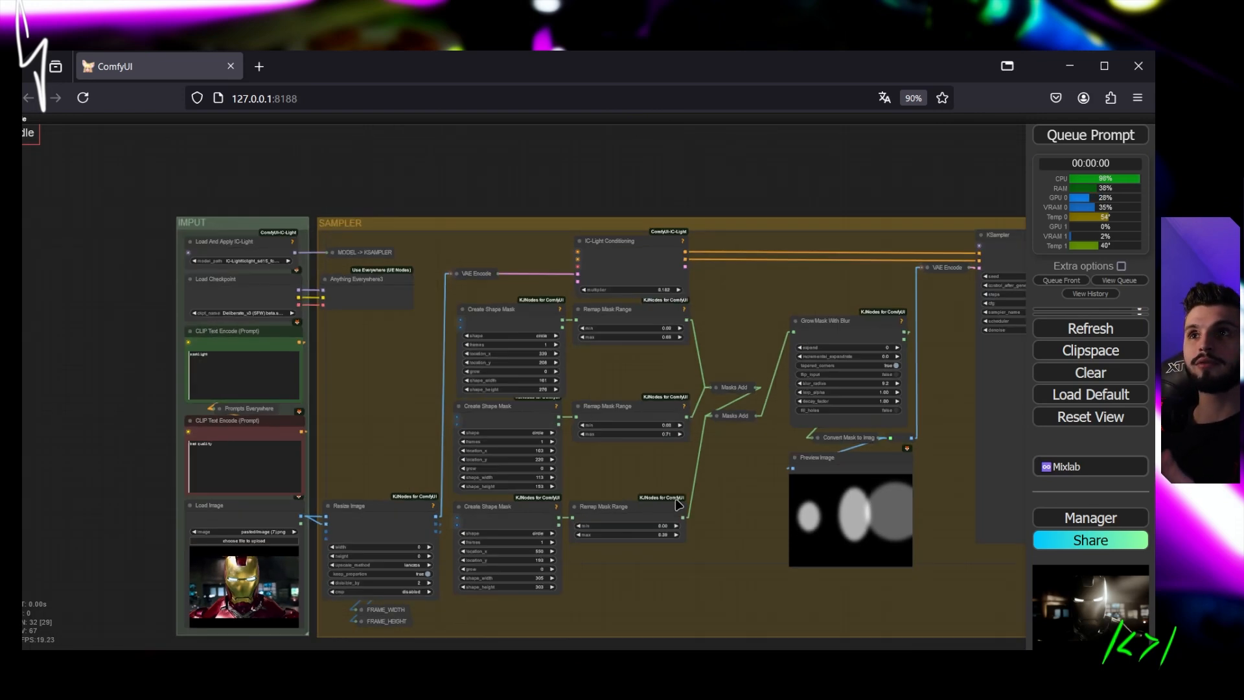
drag(724, 546, 332, 507)
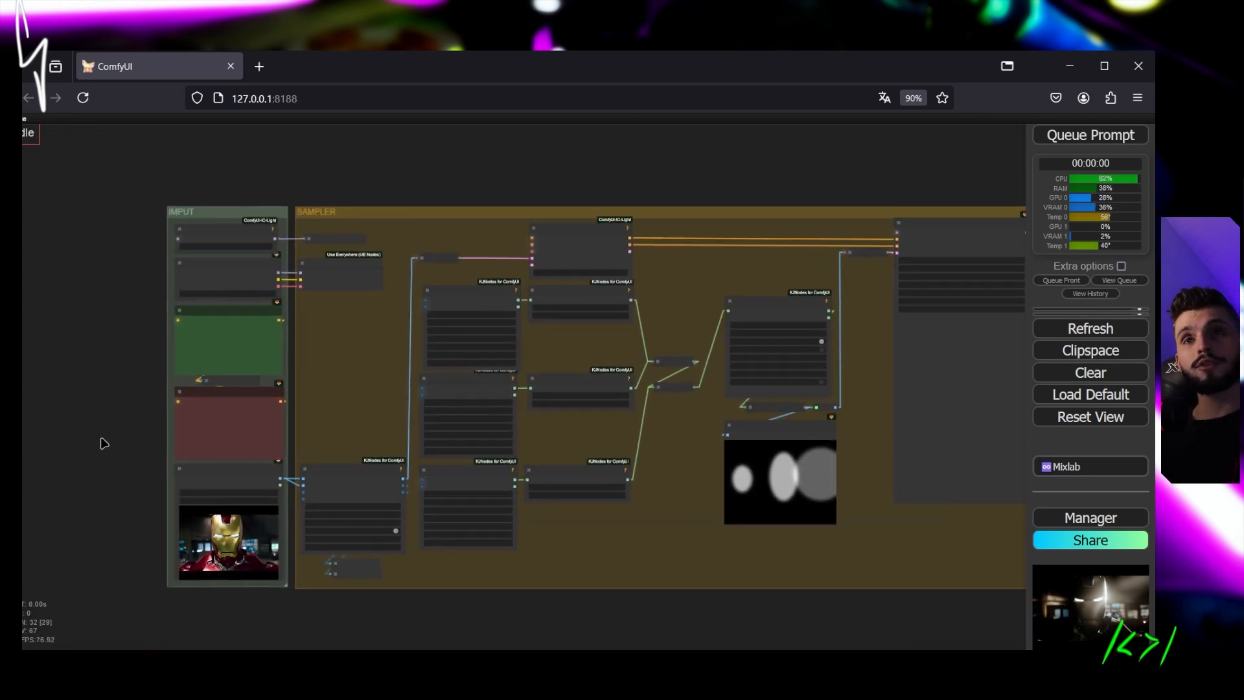
- Examine the source image in the Load Image node
scroll(100, 449, up, 8)
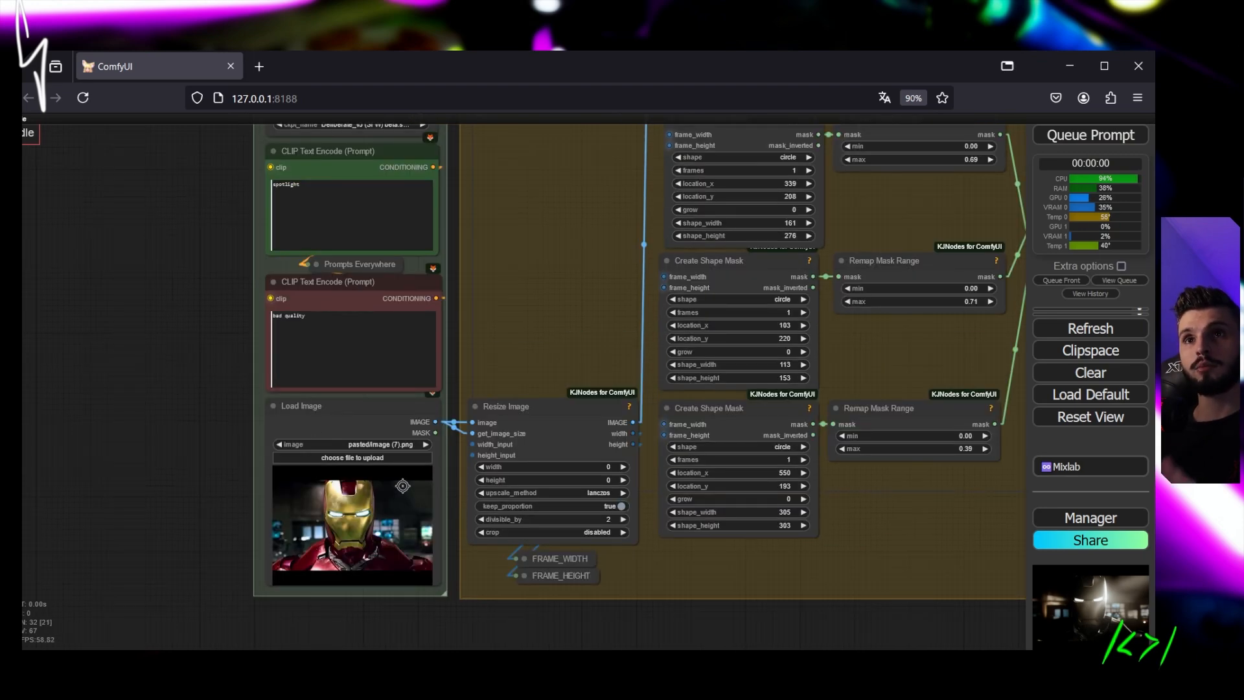
scroll(403, 493, up, 5)
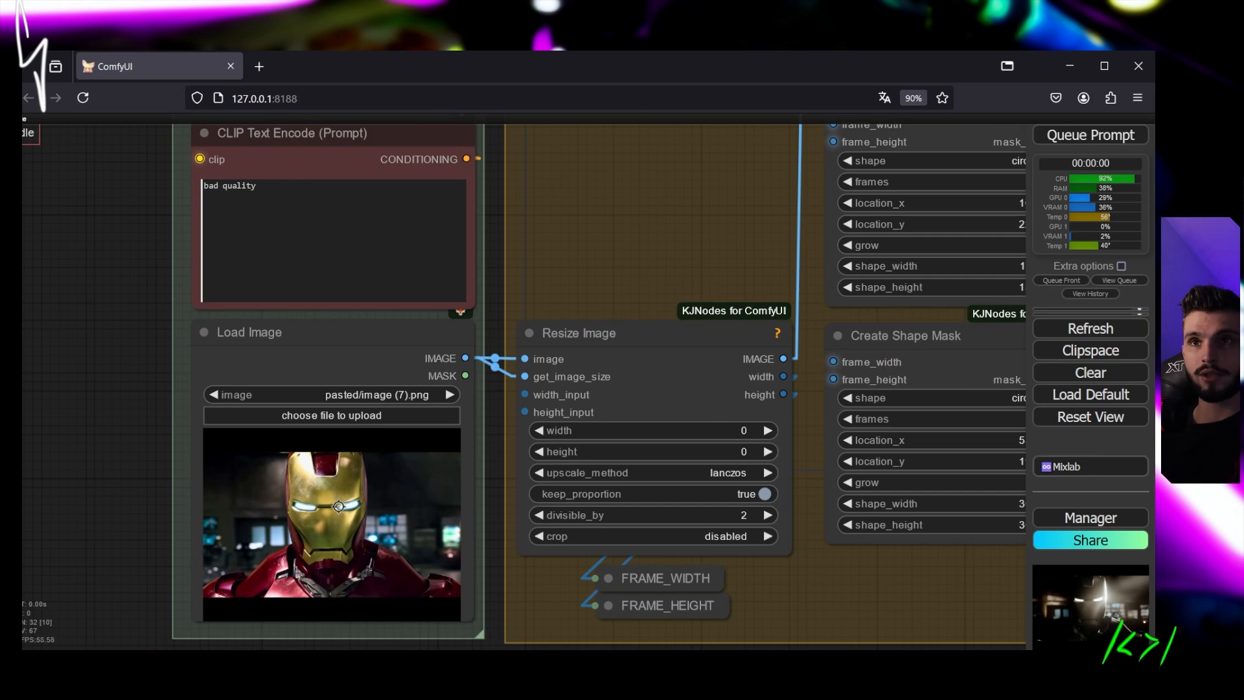
scroll(230, 433, up, 5)
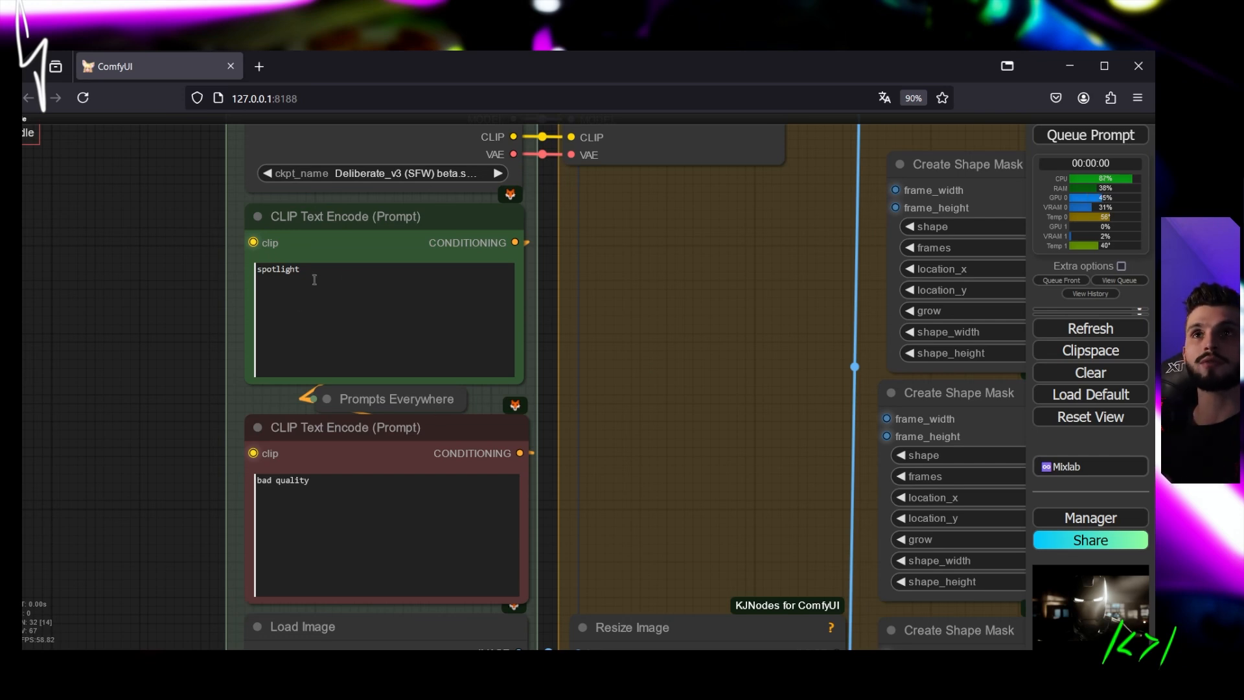
- Select the word "spotlight" in the green positive CLIP Text Encode prompt
scroll(239, 336, up, 2)
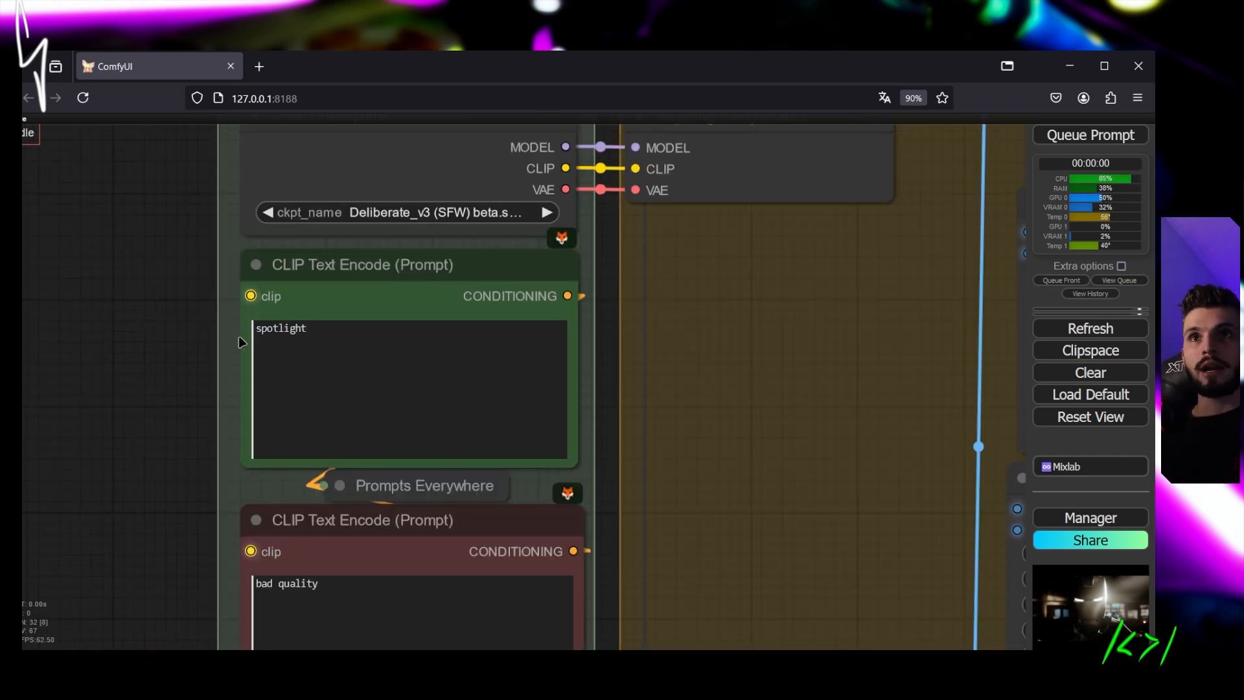
drag(239, 335, 305, 317)
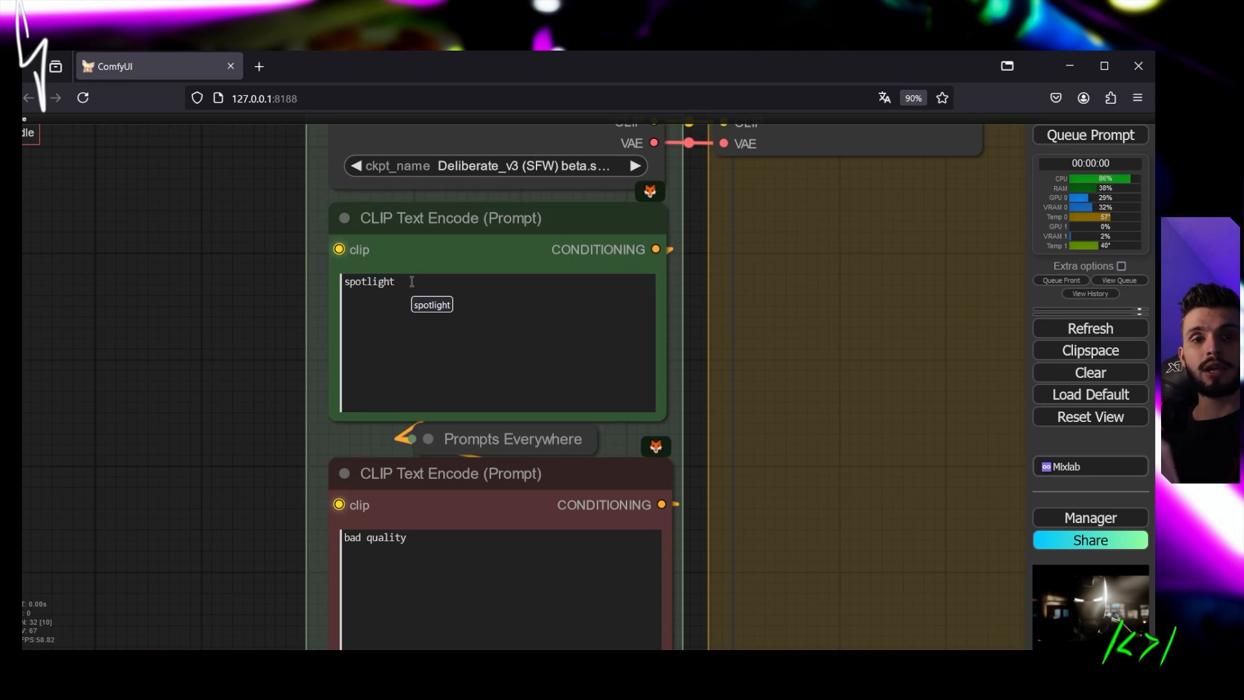
drag(405, 288, 323, 289)
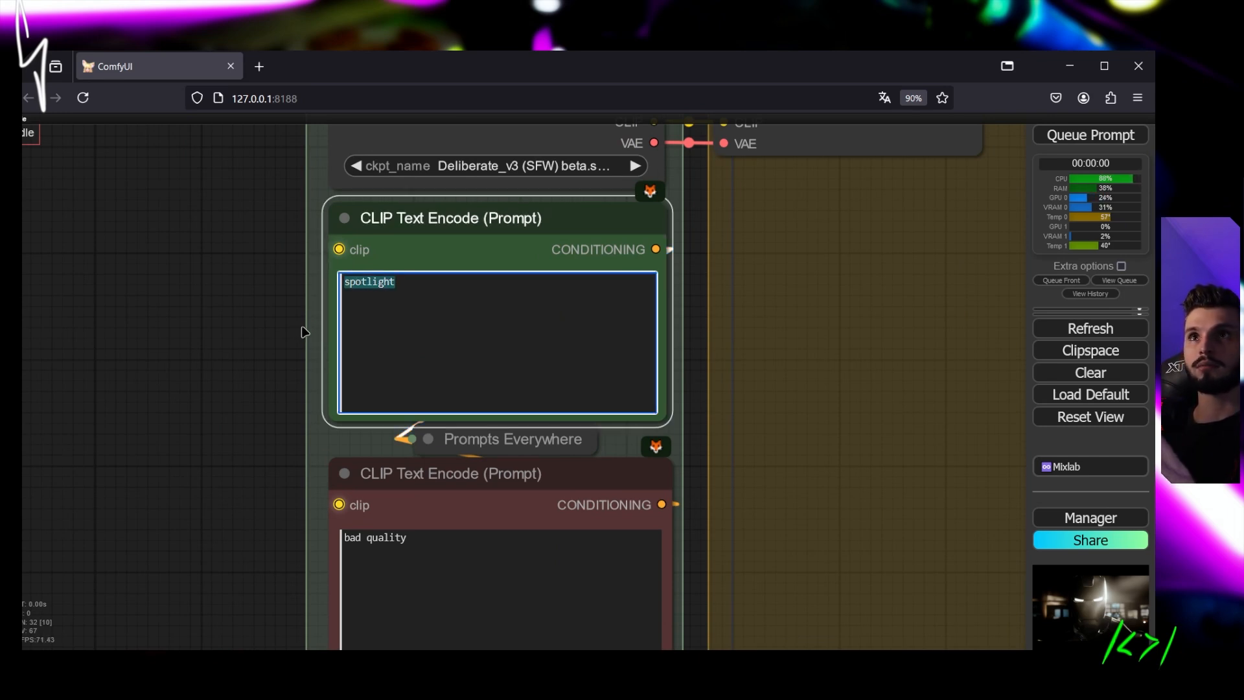
drag(403, 285, 328, 280)
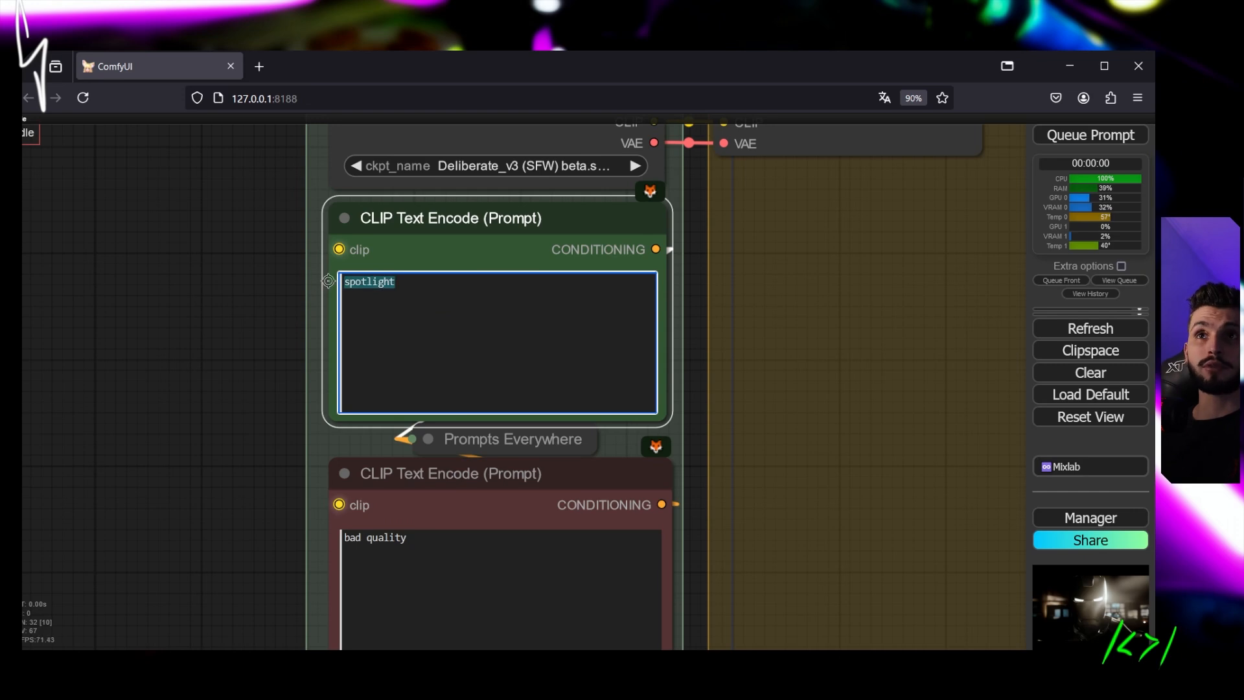
- Replace the positive prompt with "cinematic light" and queue the workflow for generation
text(cinematic)
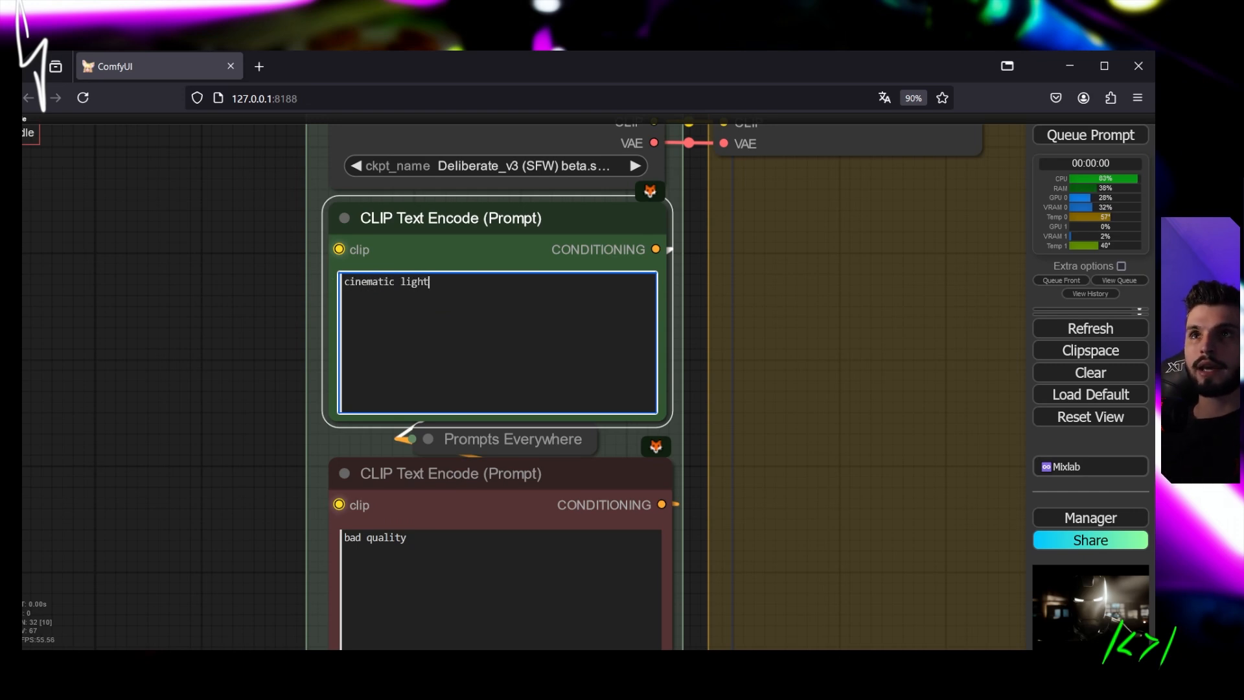
key(ctrl+Return)
scroll(875, 259, down, 10)
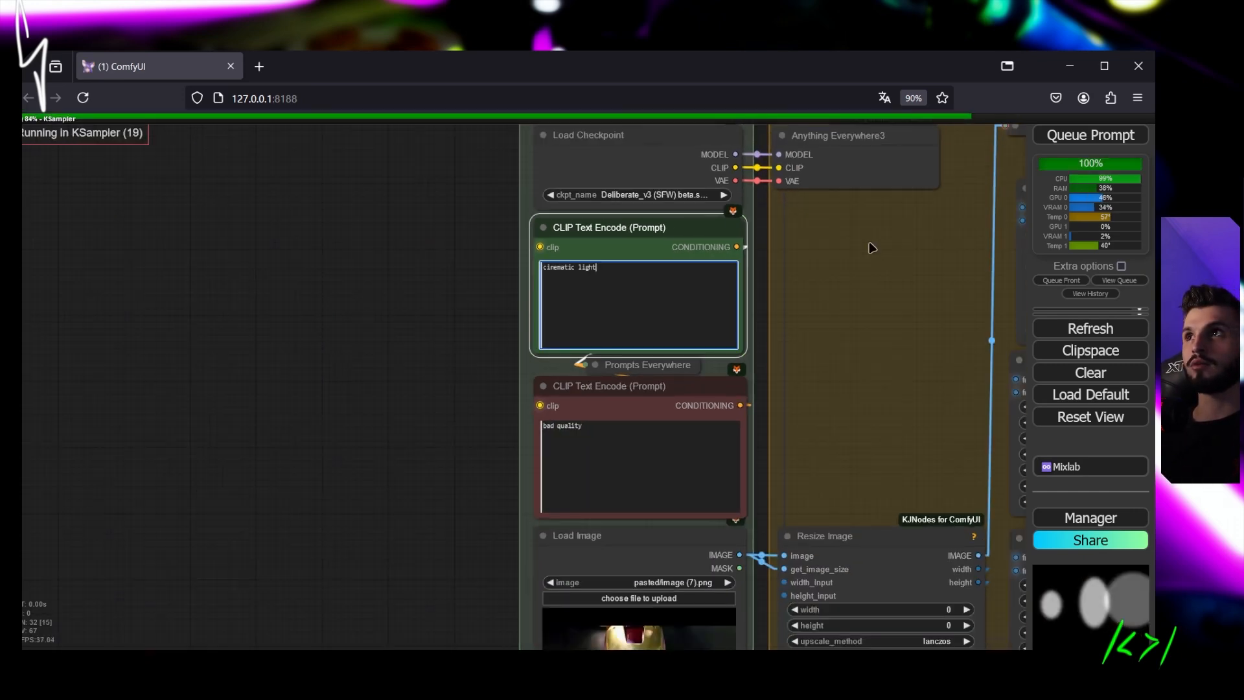
- Follow the queued run from the KSampler node to the Preview Image nodes in the OUTPUT group
drag(890, 305, 280, 313)
scroll(135, 299, up, 5)
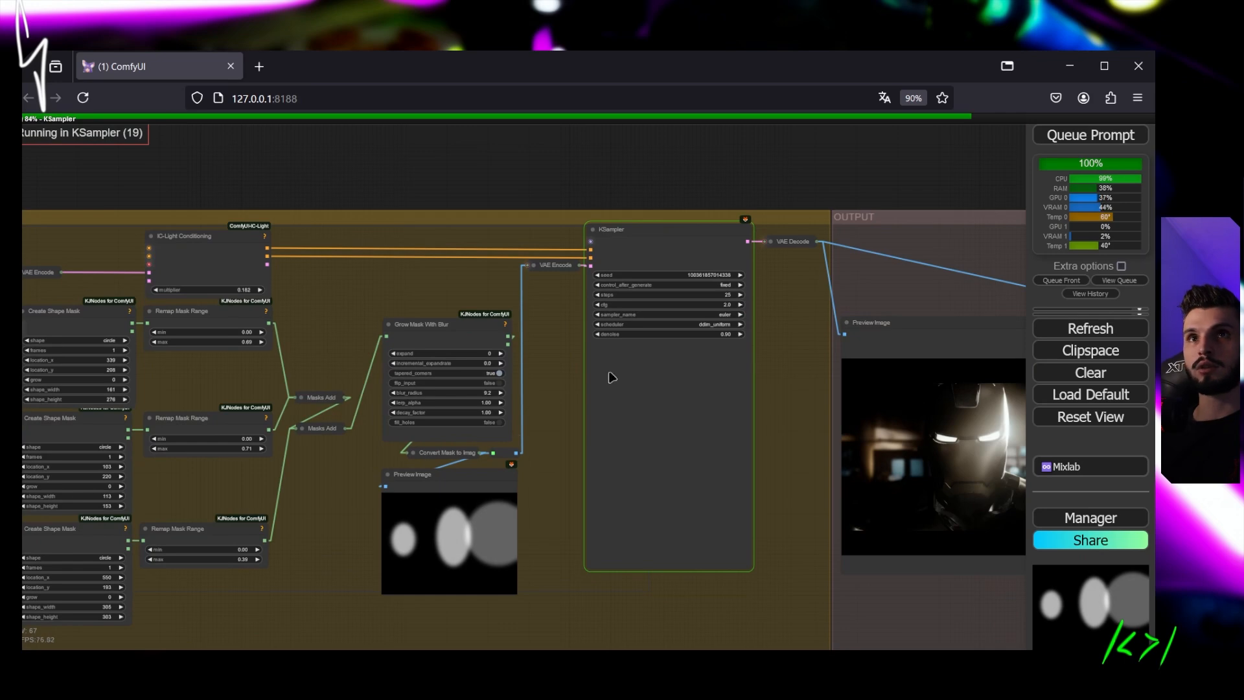
scroll(611, 378, down, 2)
scroll(707, 271, up, 3)
drag(706, 271, 392, 226)
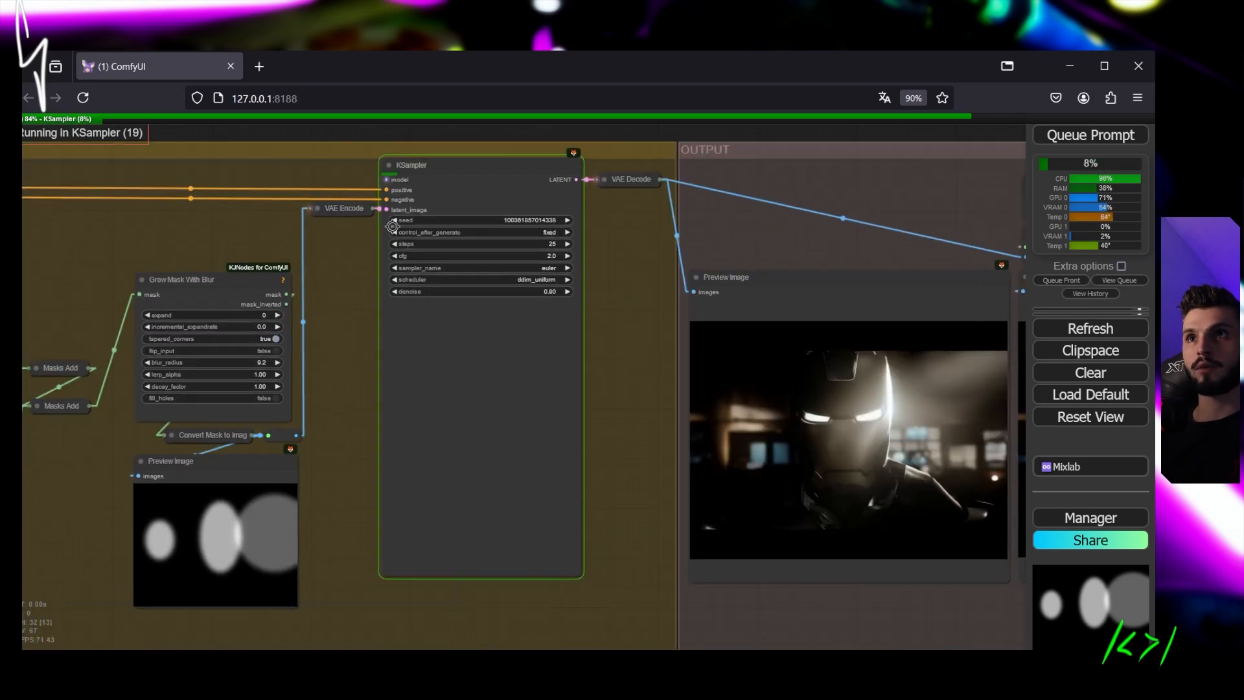
drag(818, 220, 608, 201)
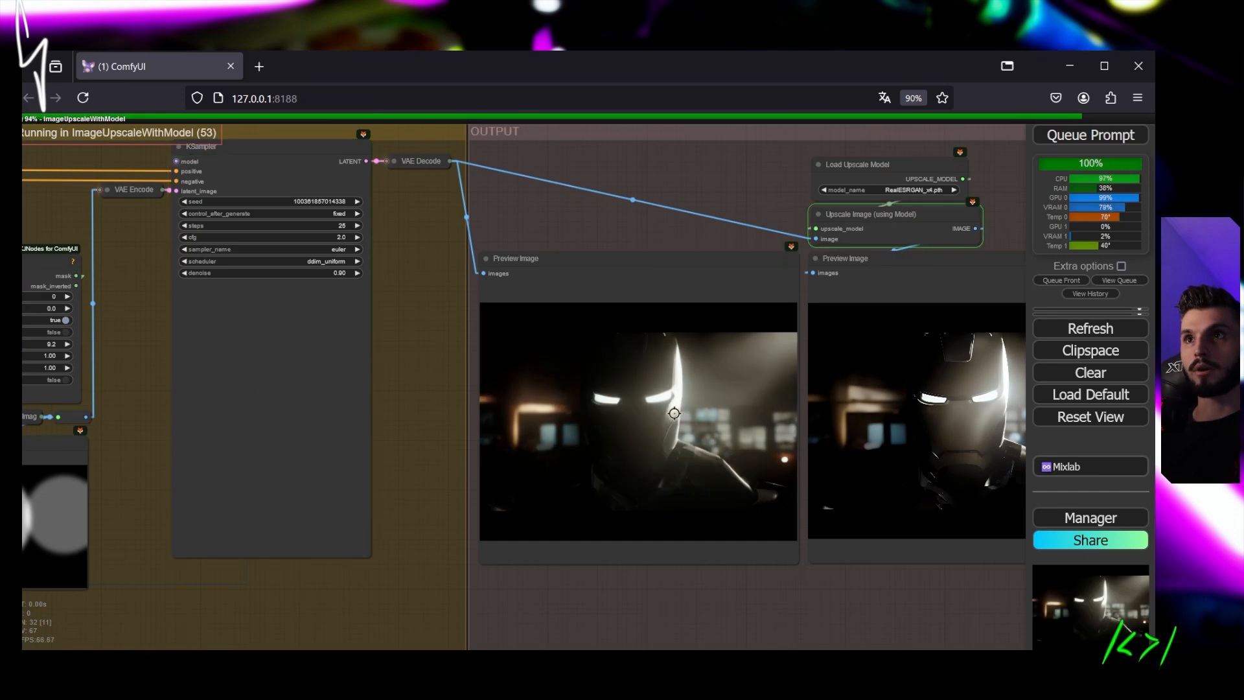
drag(677, 412, 529, 402)
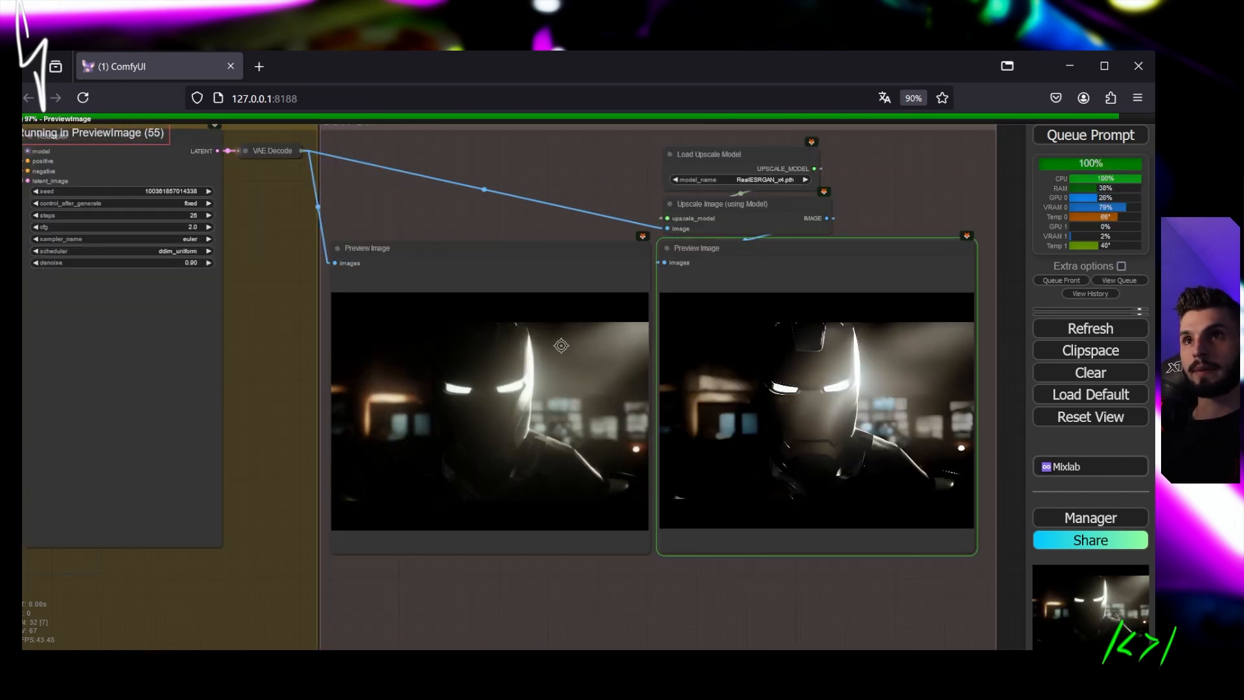
- Compare the relit image with its upscaled version in the two output Preview Image nodes
scroll(561, 344, up, 5)
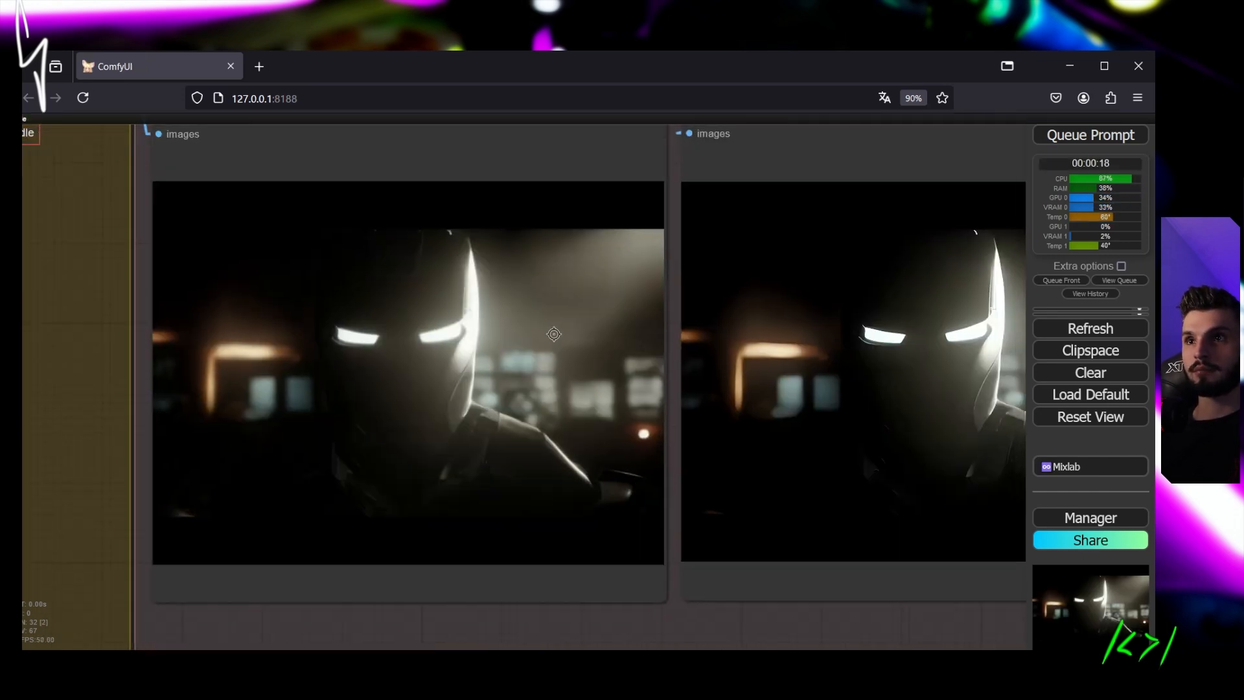
scroll(455, 225, down, 3)
scroll(613, 397, down, 3)
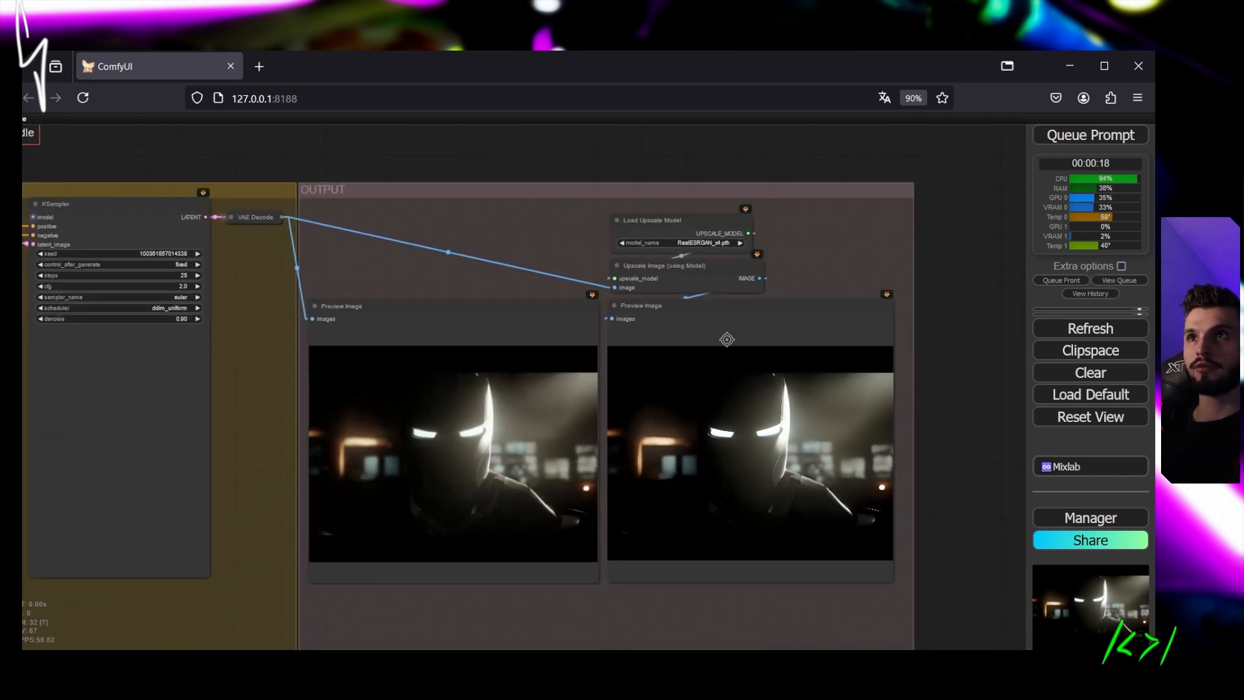
click(419, 324)
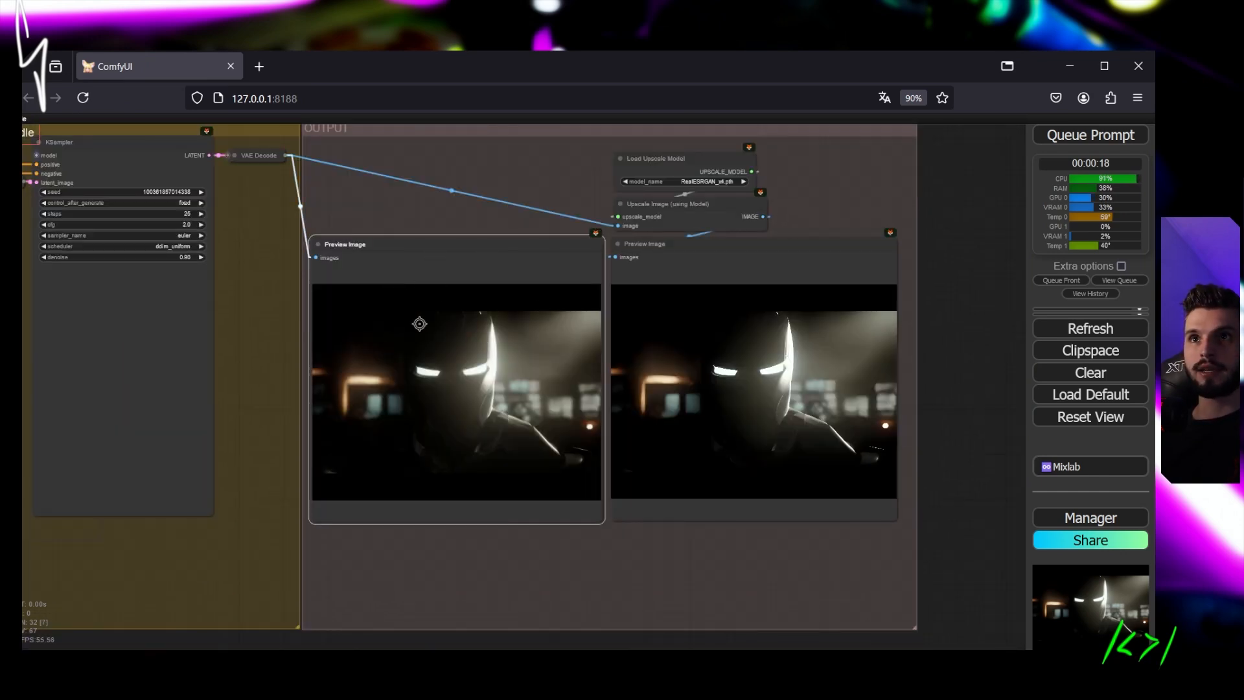
click(789, 337)
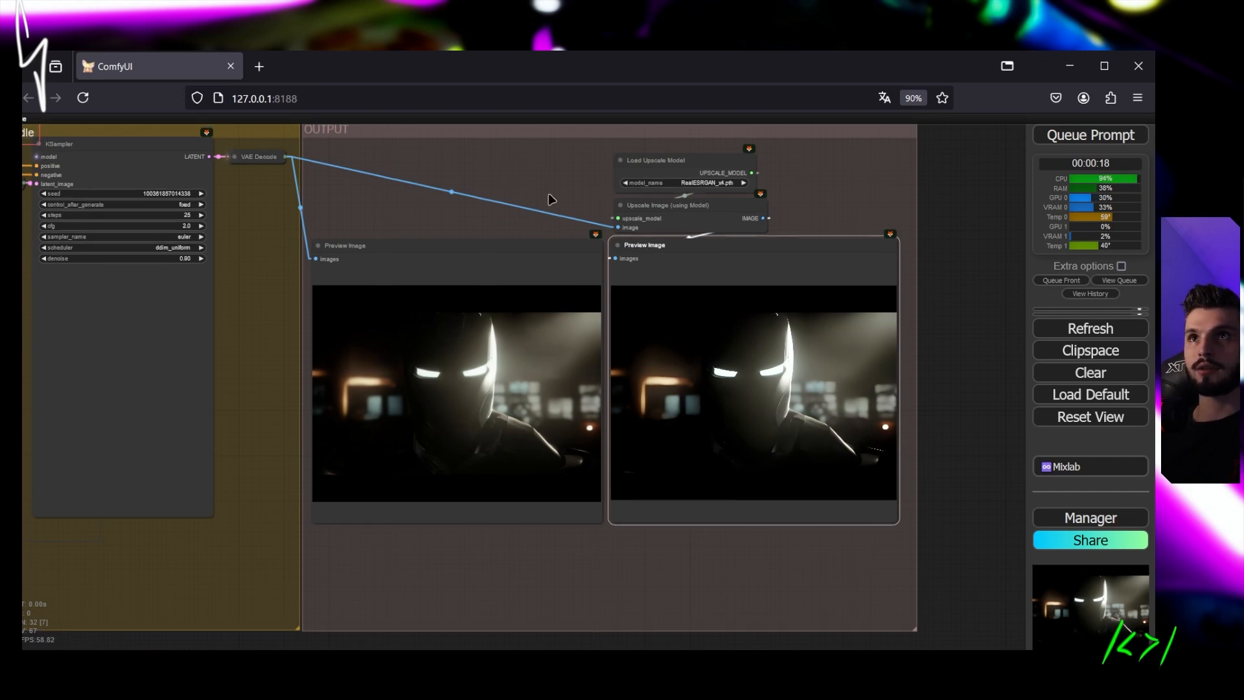
- Move the Load Upscale Model node away from the Upscale Image node, above the first output preview
scroll(669, 280, up, 8)
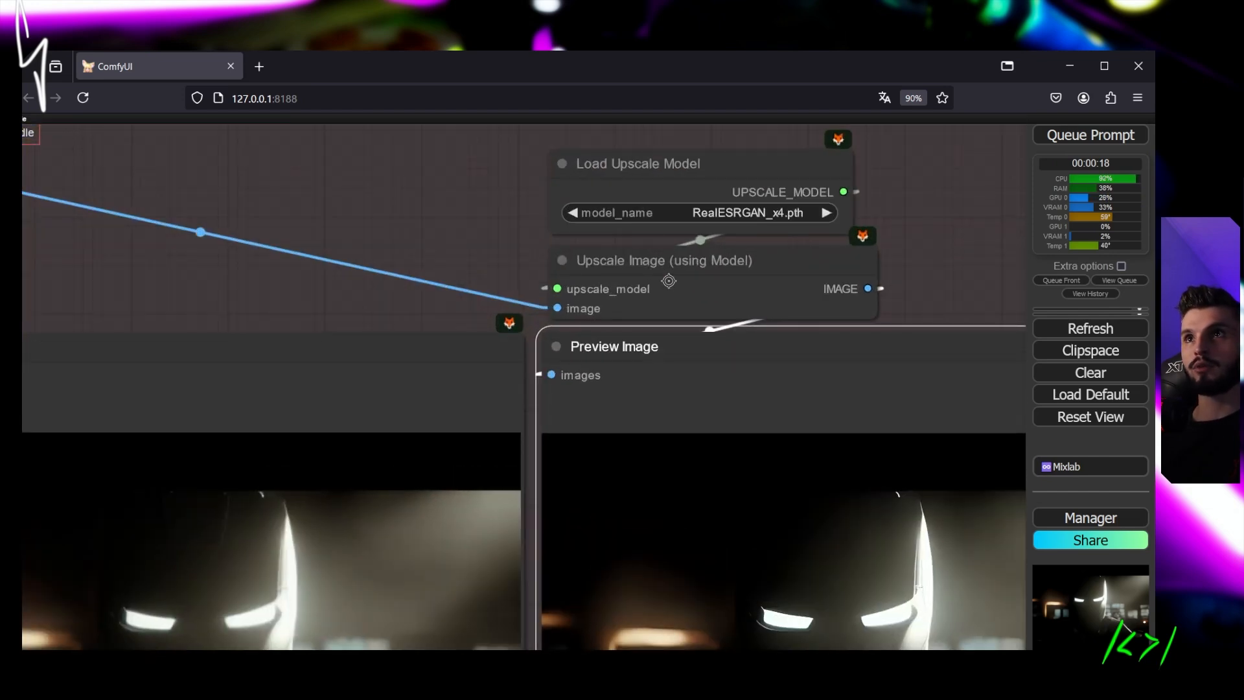
drag(687, 185, 307, 174)
scroll(693, 241, down, 5)
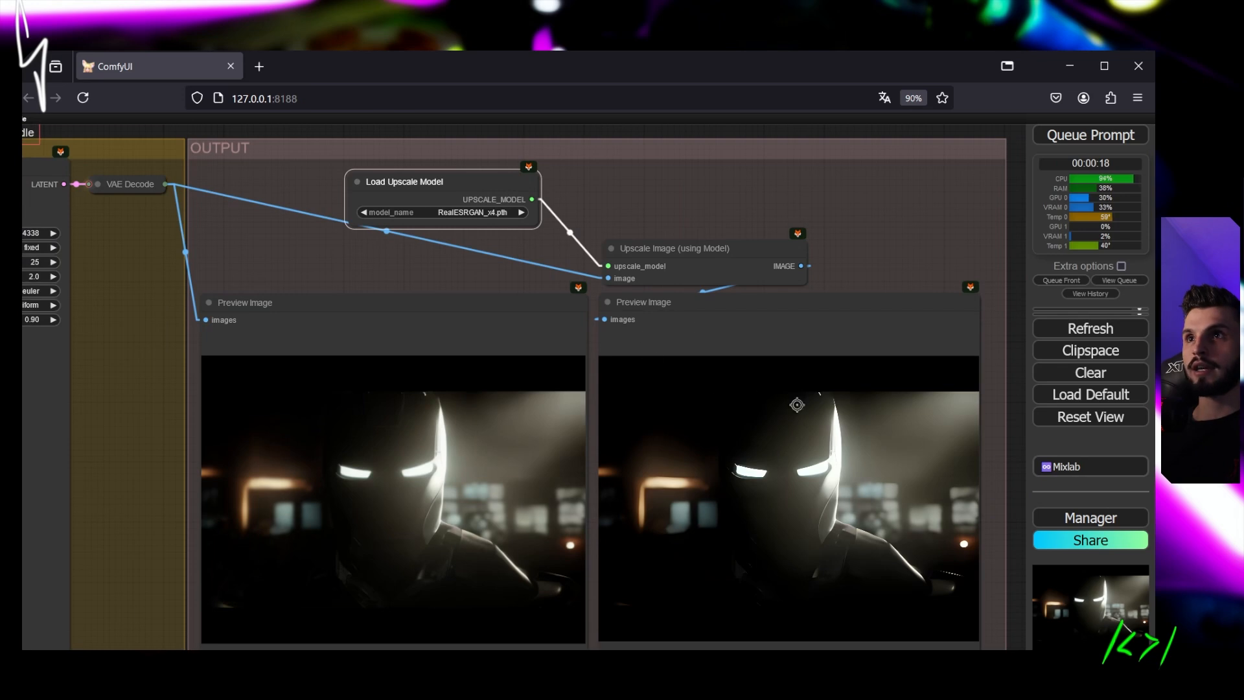
- Examine the lighting and detail of the upscaled Iron Man image in the second output preview
scroll(633, 356, up, 5)
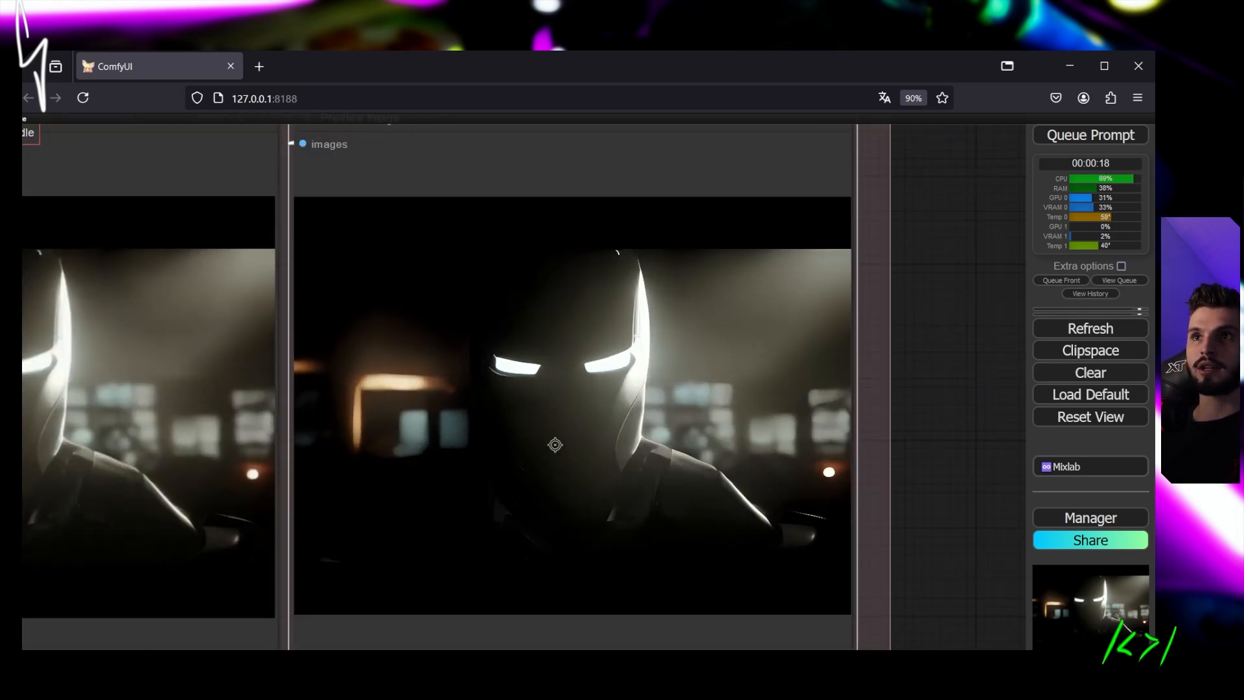
scroll(553, 445, up, 3)
scroll(571, 427, down, 8)
scroll(605, 407, up, 5)
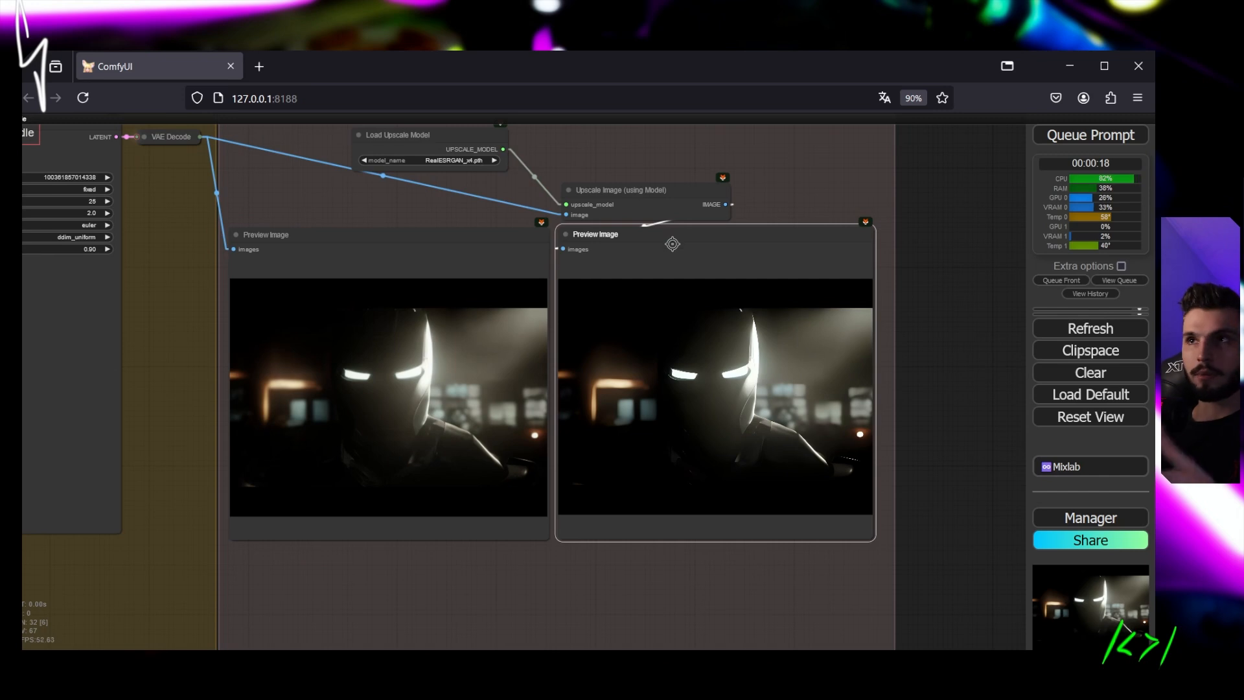
scroll(798, 378, up, 4)
scroll(798, 374, down, 4)
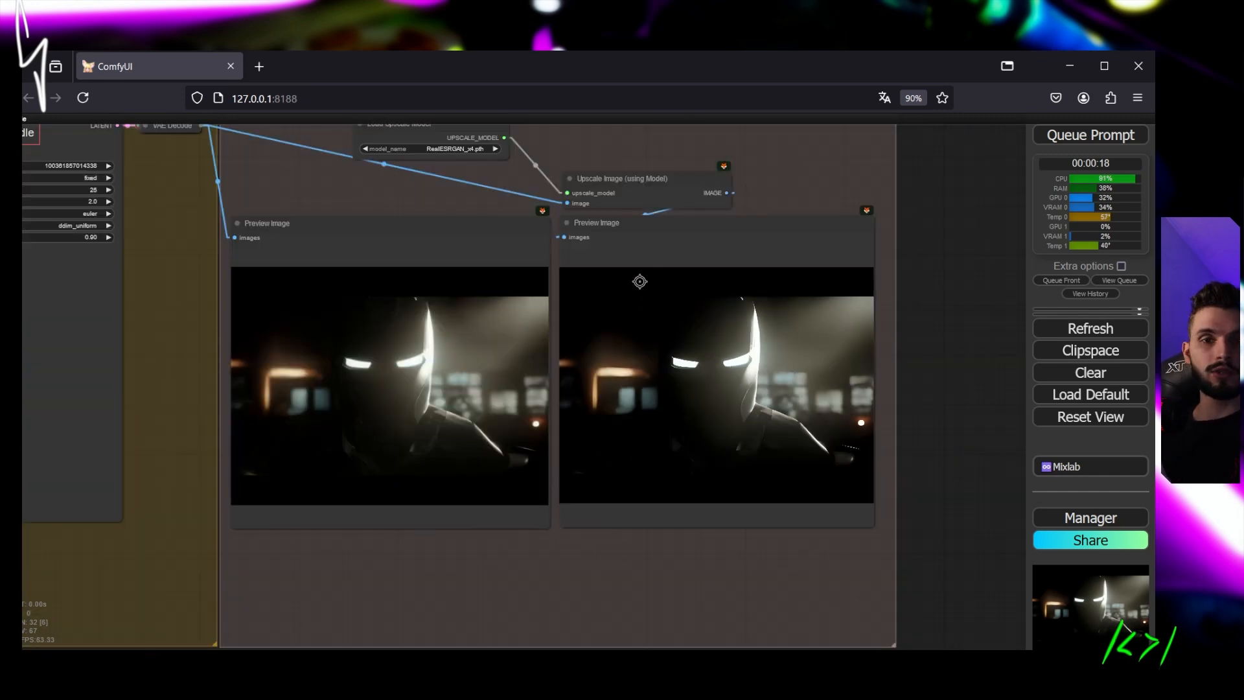
- Survey the workflow between the input group, the mask and sampler nodes, and the output previews
scroll(430, 389, down, 5)
drag(429, 389, 627, 383)
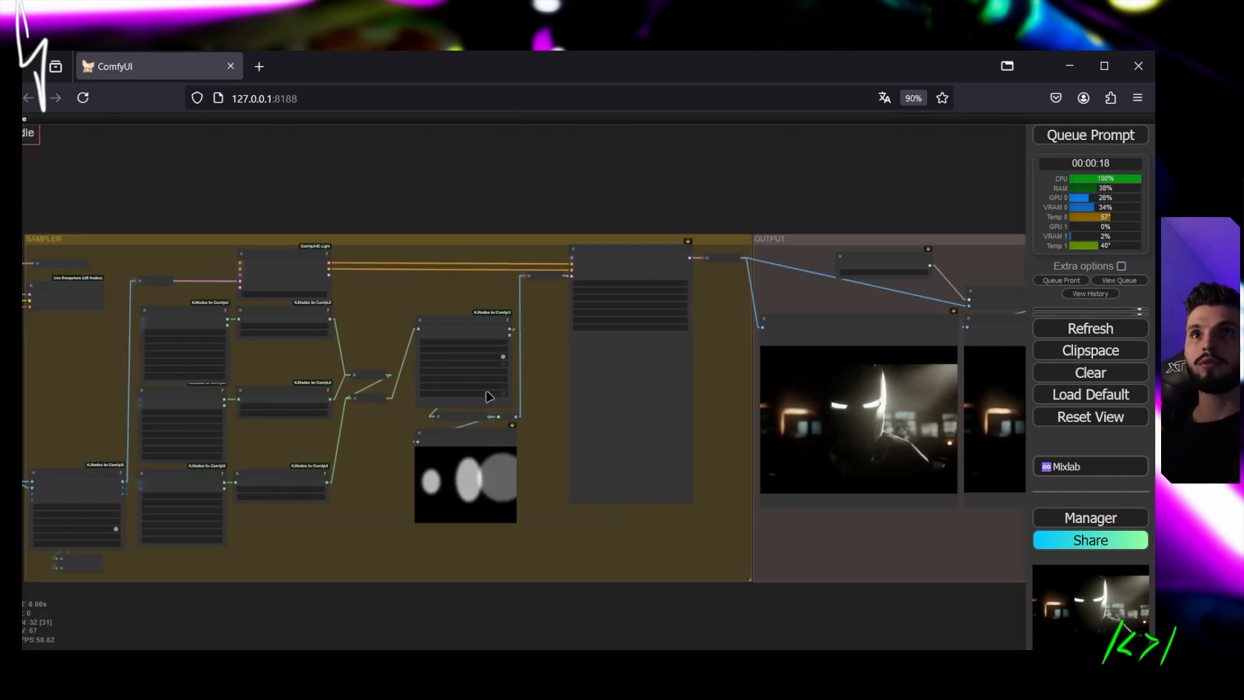
drag(365, 233, 616, 211)
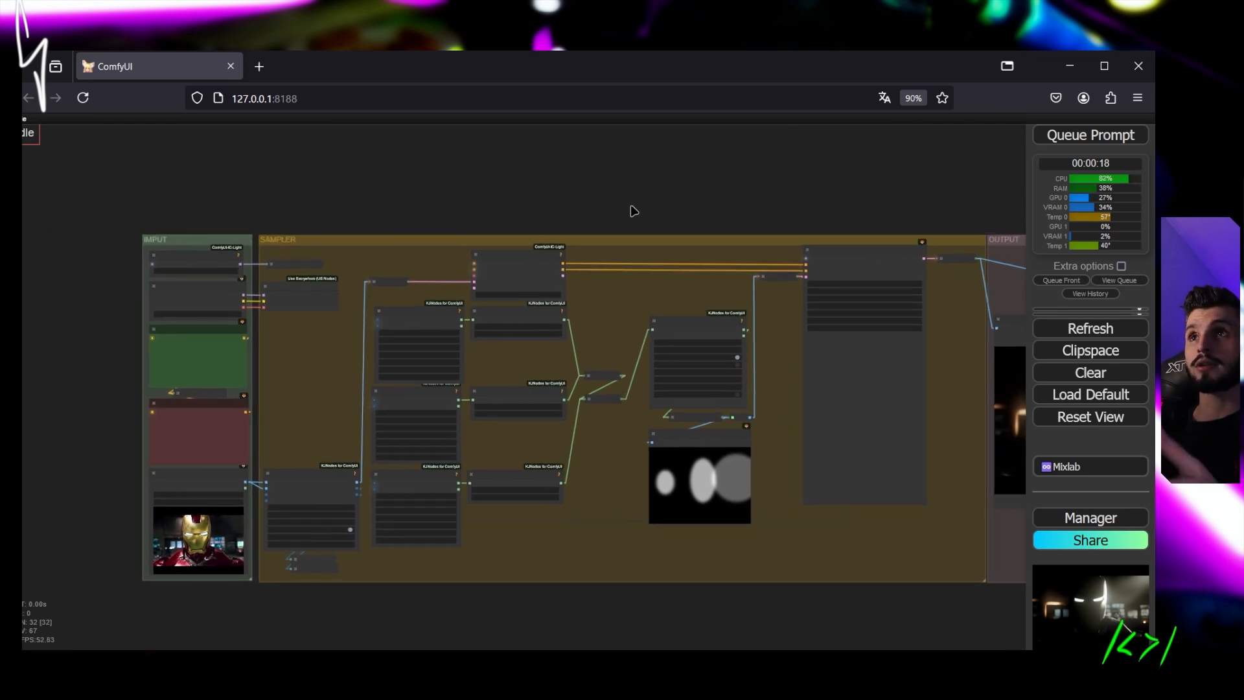
drag(771, 214, 354, 214)
scroll(979, 472, up, 5)
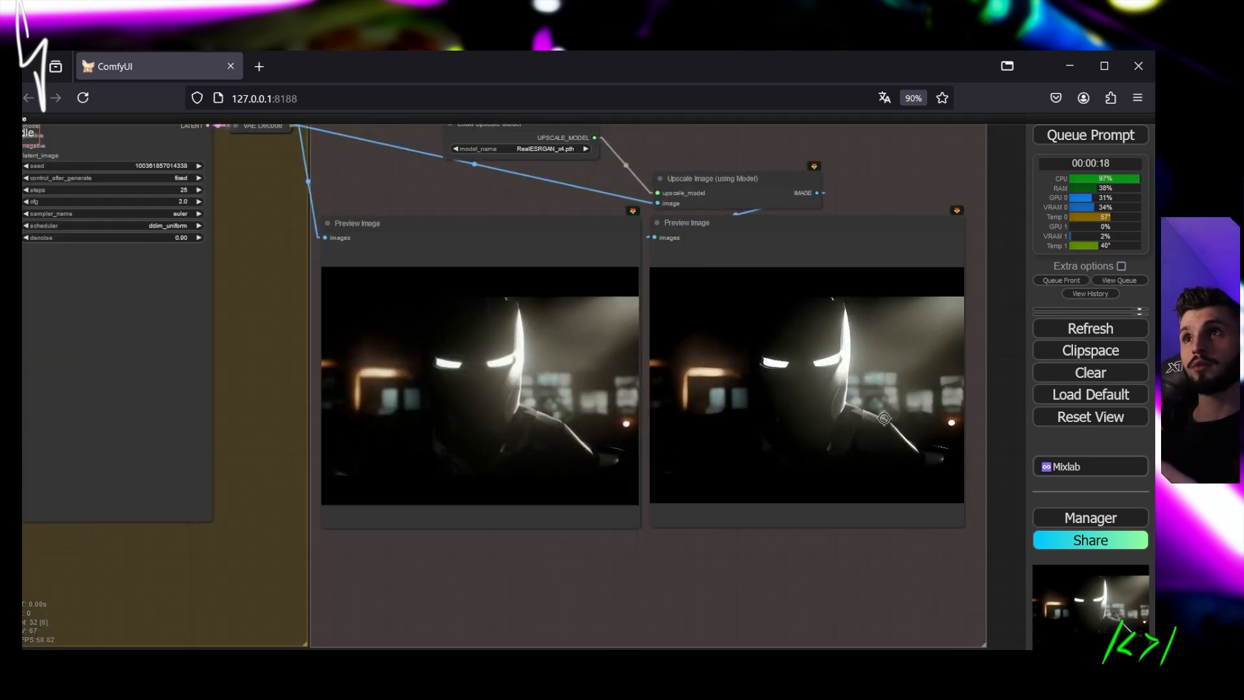
drag(780, 390, 610, 467)
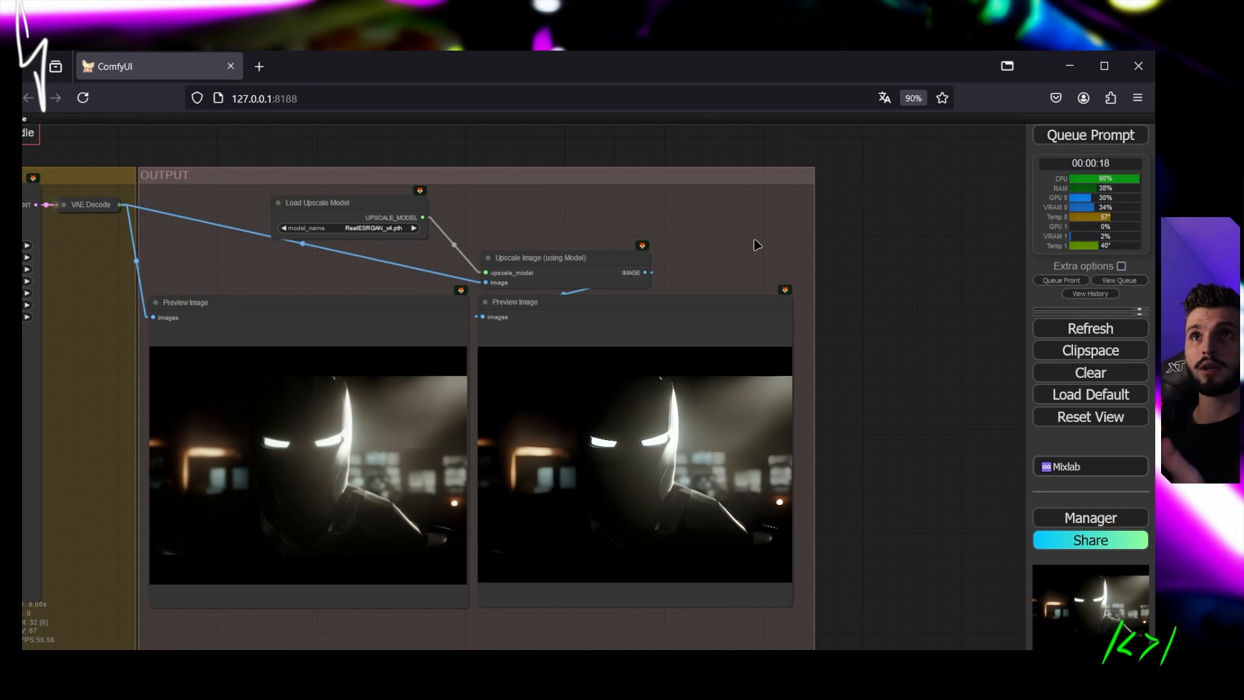
drag(446, 332, 631, 332)
scroll(631, 332, down, 2)
drag(505, 394, 640, 419)
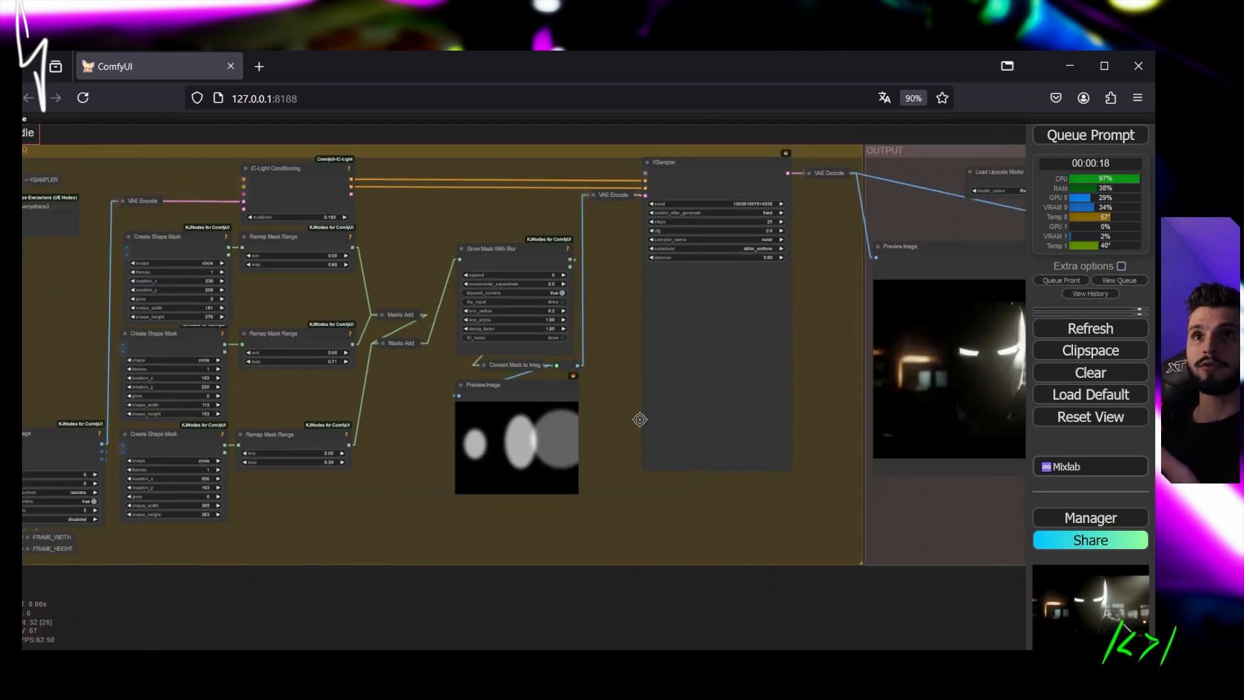
drag(172, 304, 655, 309)
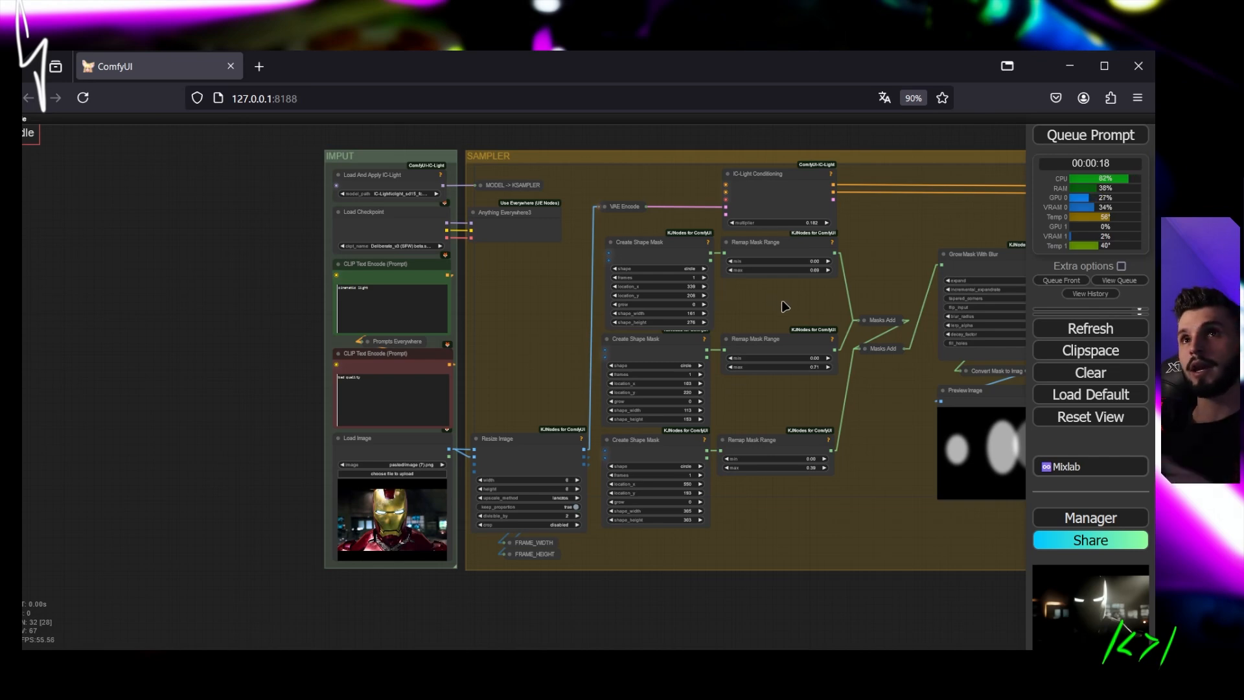
- Examine the Load Checkpoint node and the prompt nodes in the input group
scroll(712, 314, up, 5)
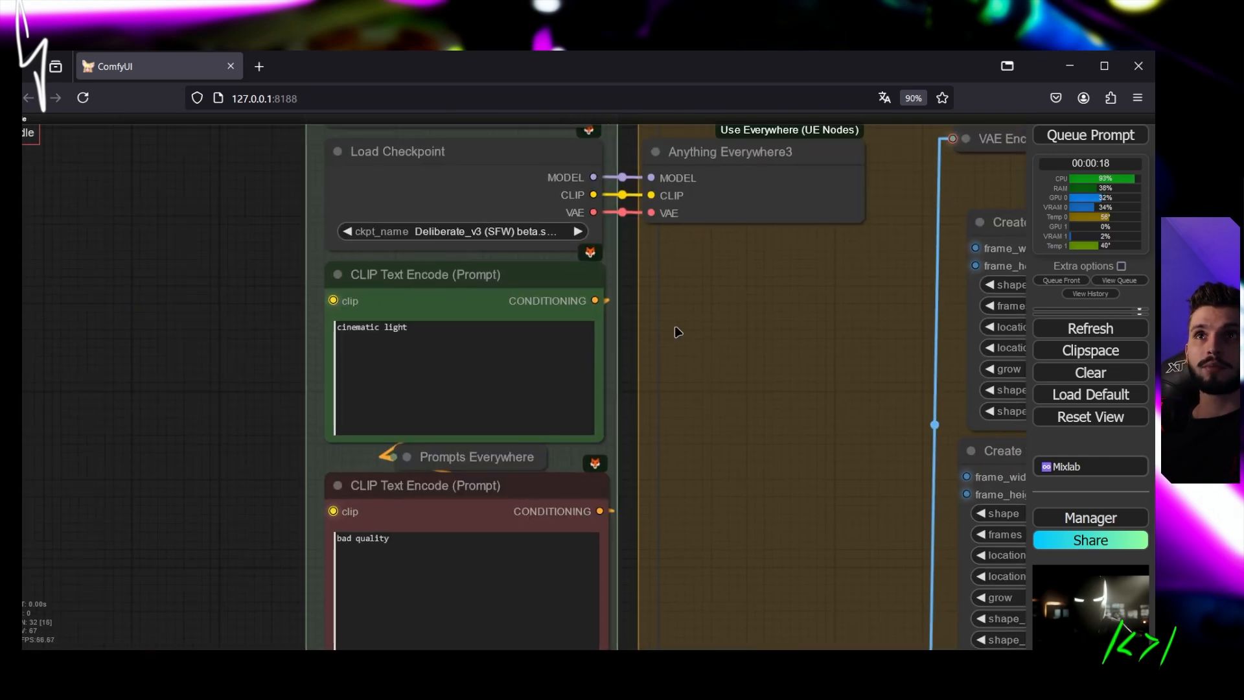
drag(675, 333, 447, 413)
click(521, 413)
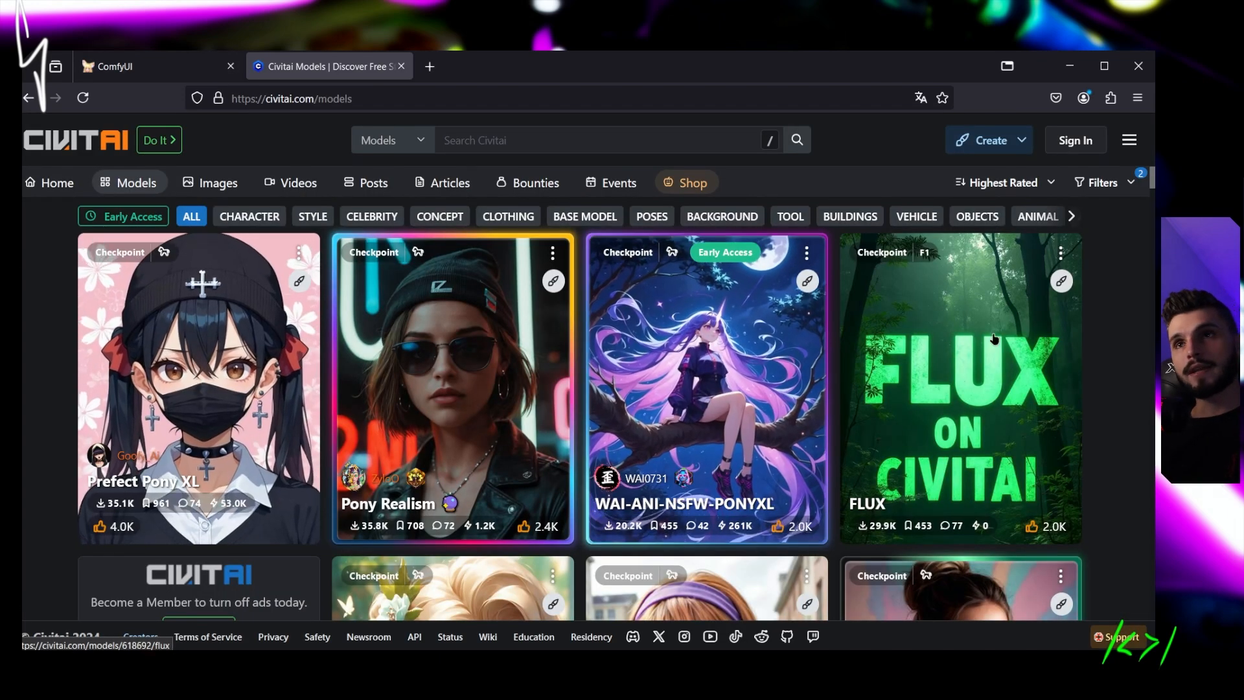
- Switch to Civitai's model page and browse the highest-rated checkpoint models
scroll(531, 312, down, 7)
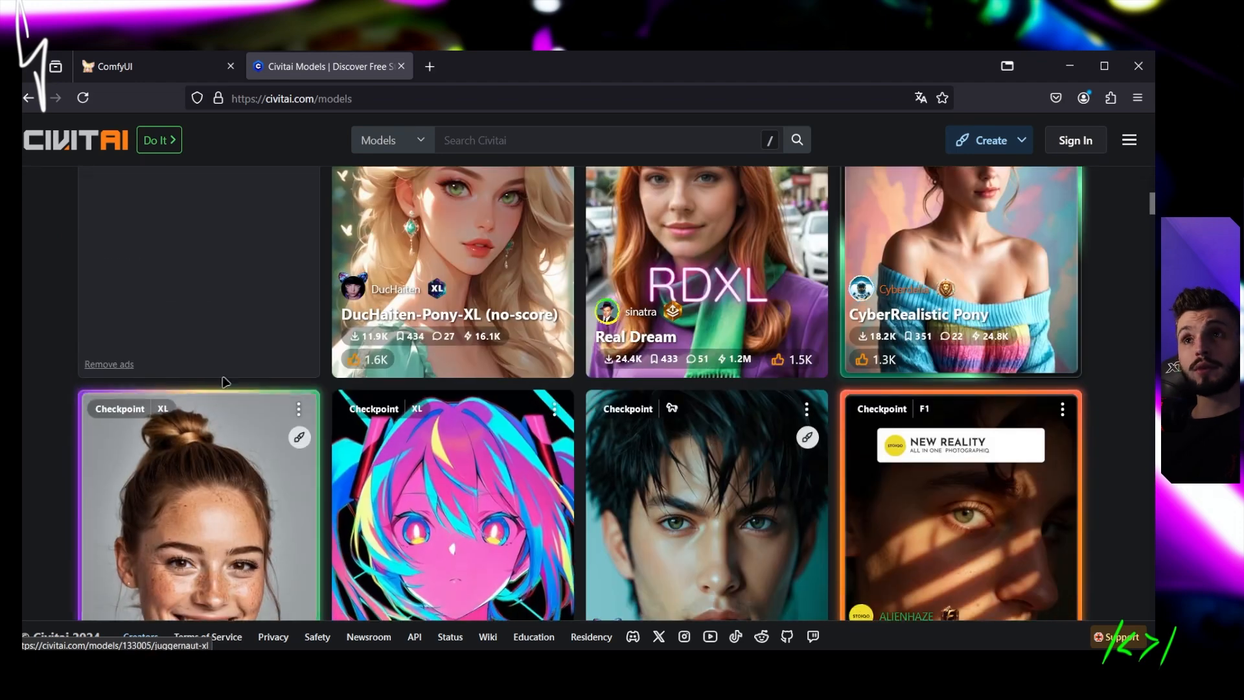
scroll(759, 493, down, 5)
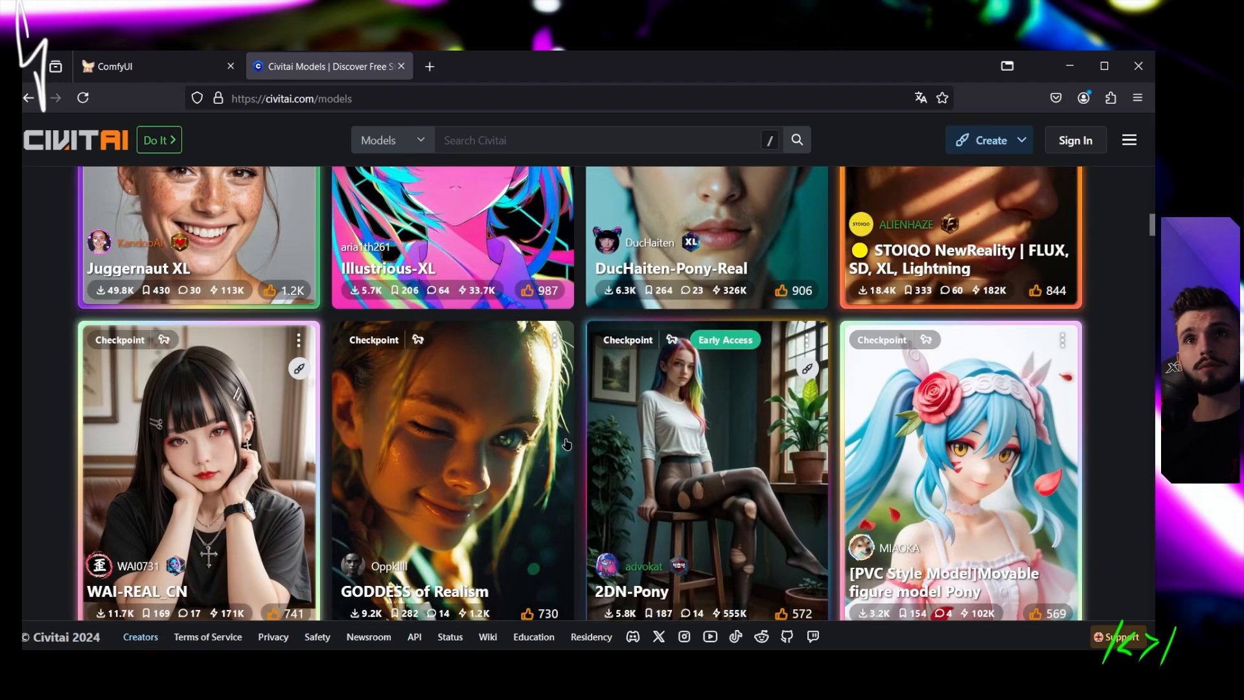
scroll(856, 381, down, 7)
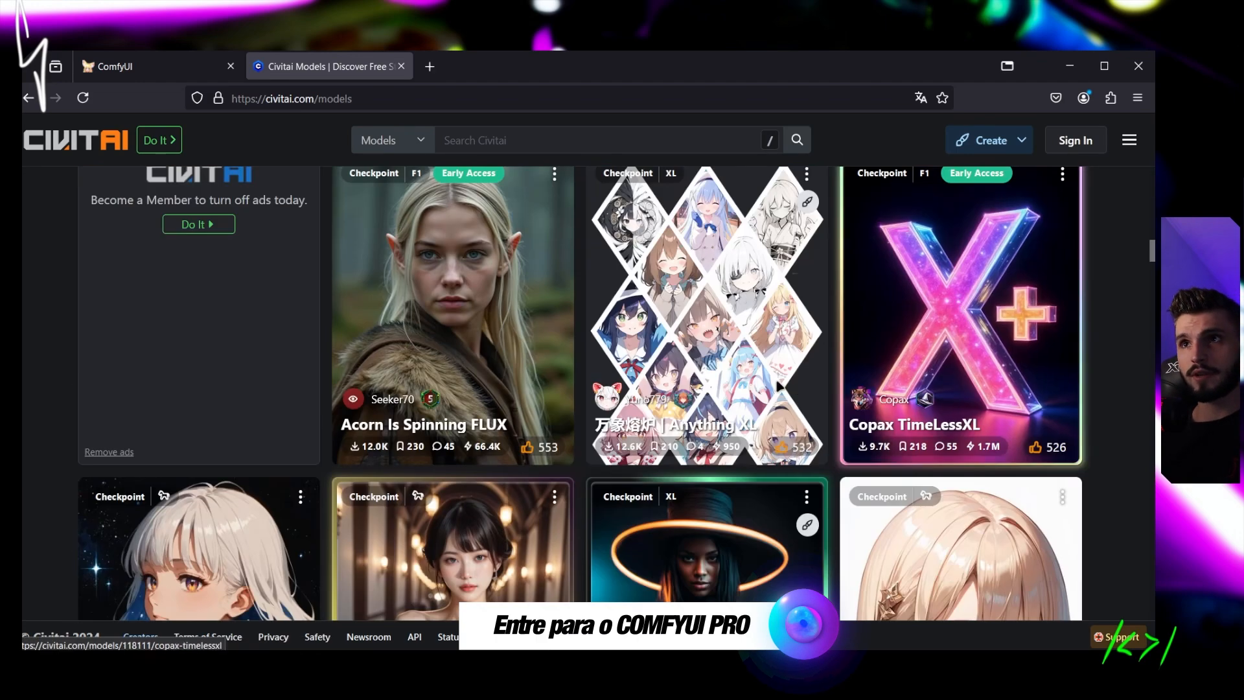
scroll(653, 350, down, 3)
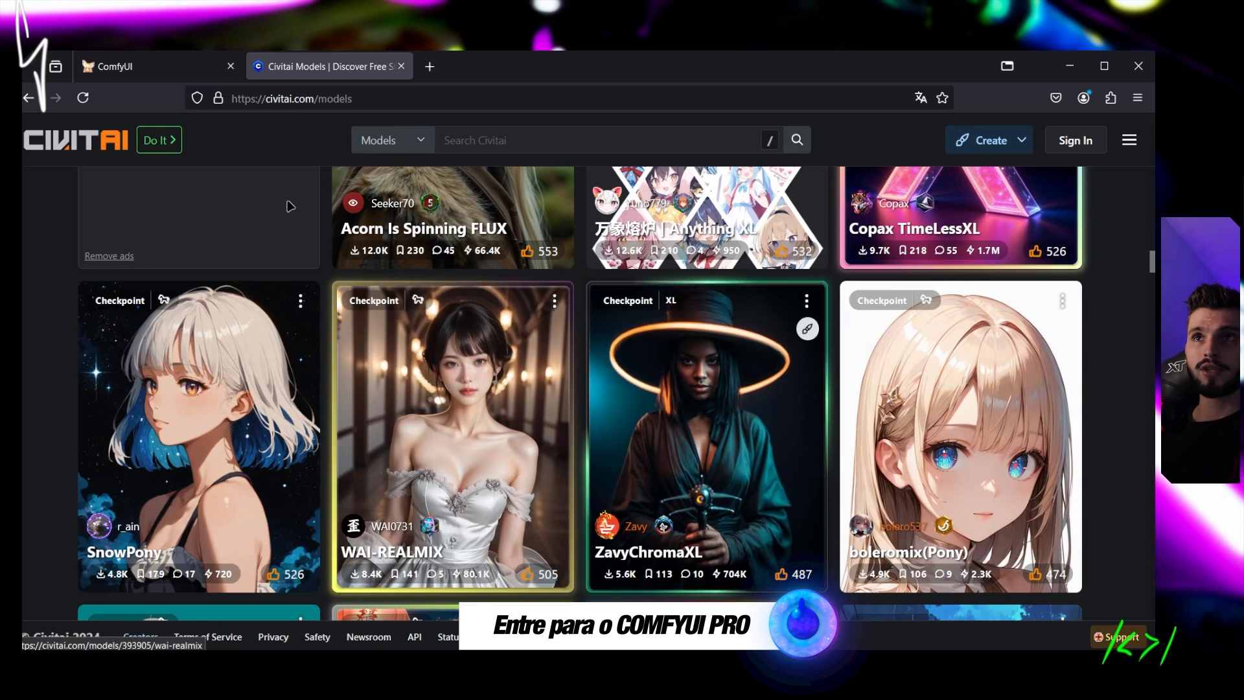
- Check the model loader nodes in ComfyUI, and return to Civitai to look through the checkpoint list again
click(155, 66)
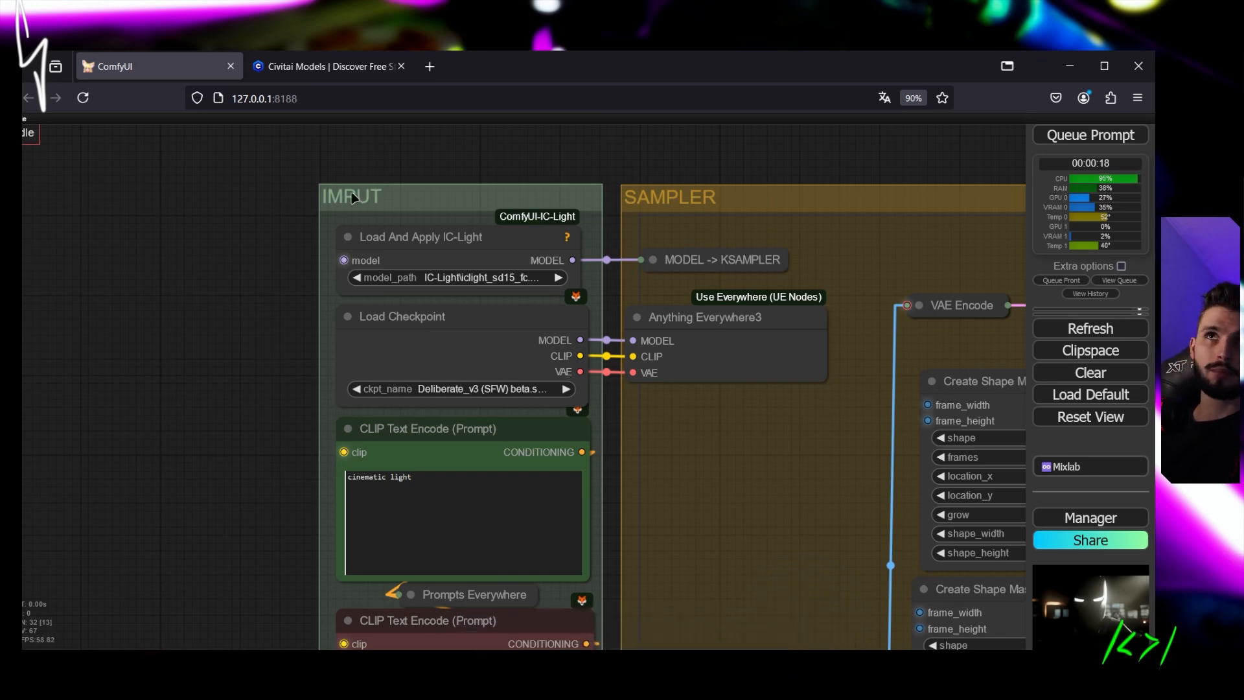
click(311, 67)
scroll(622, 389, down, 5)
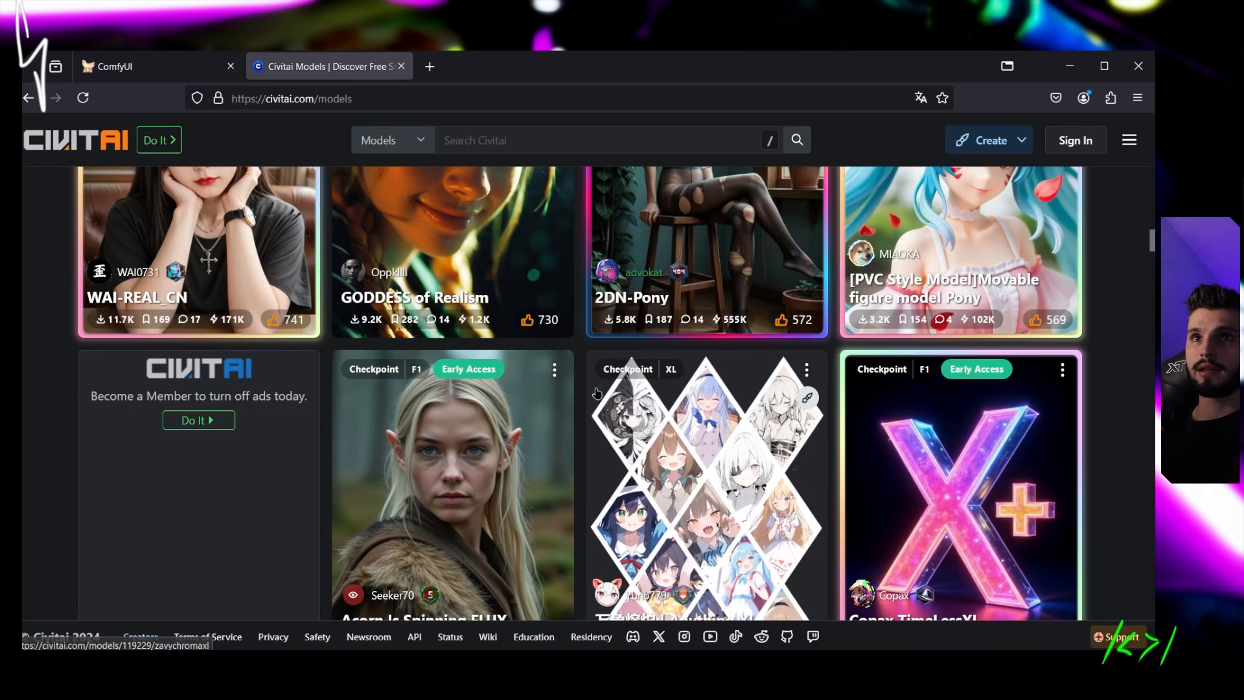
- Switch back to ComfyUI and inspect the Resize Image node's settings, its source image and its width and height outputs
click(155, 66)
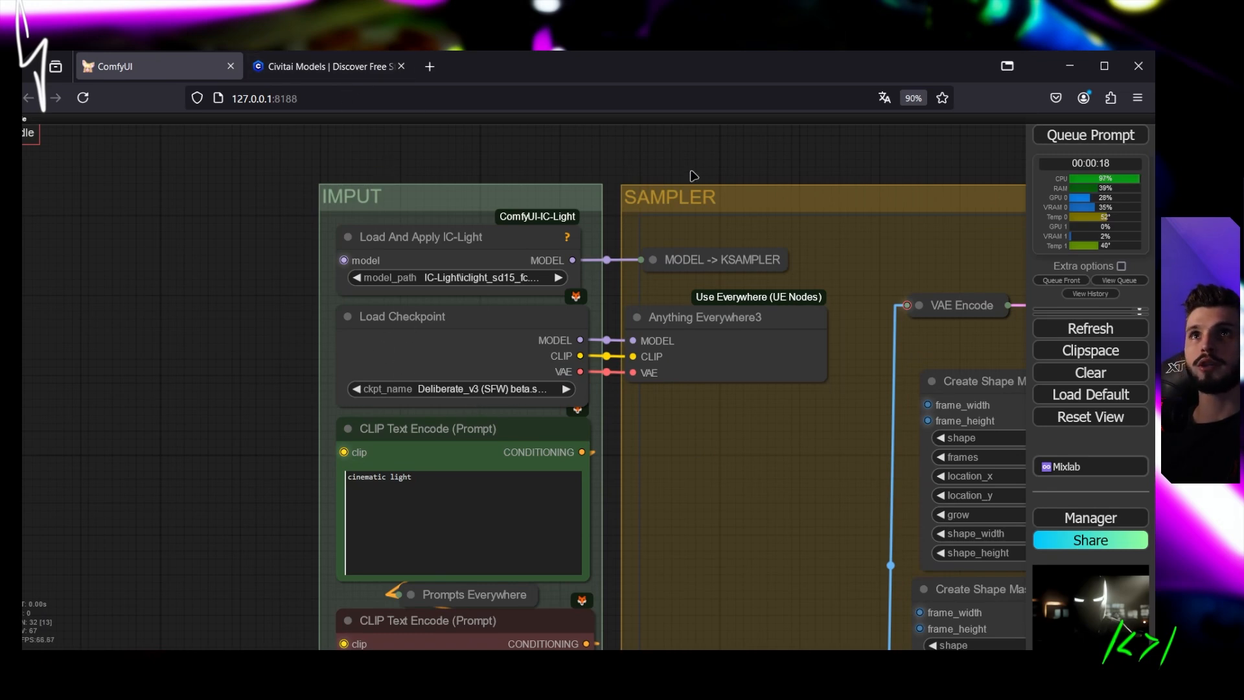
drag(691, 175, 636, 142)
scroll(411, 368, down, 3)
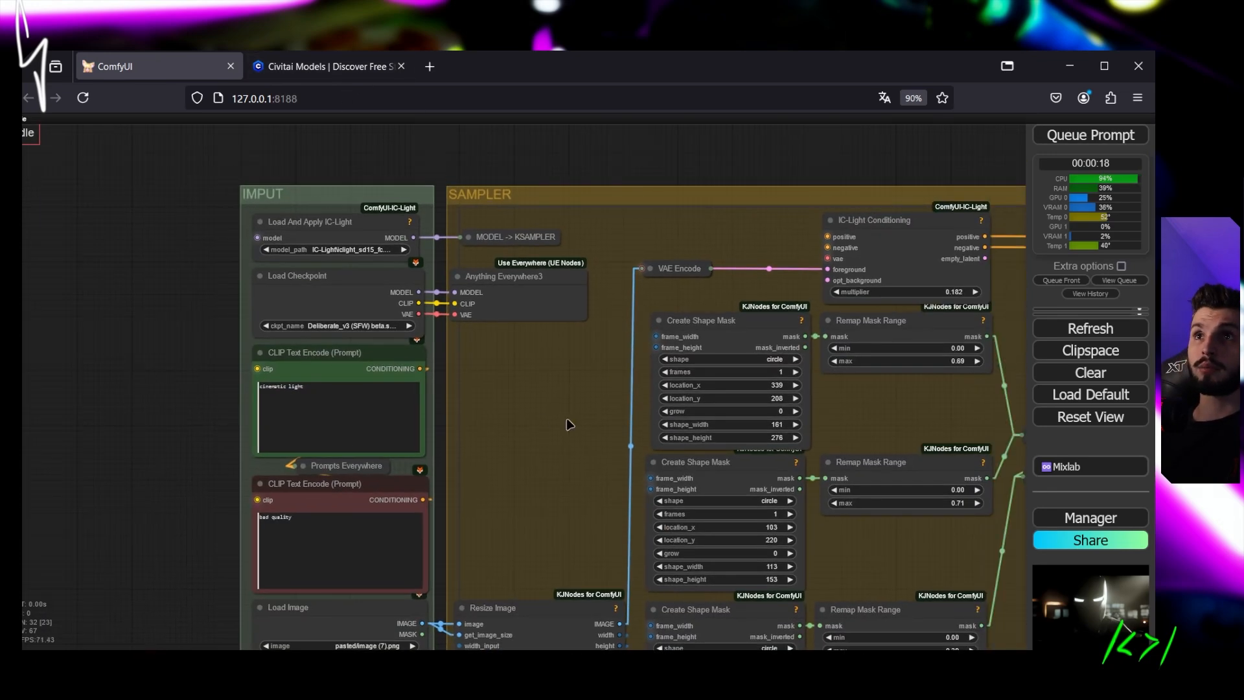
scroll(569, 424, down, 4)
scroll(84, 583, up, 5)
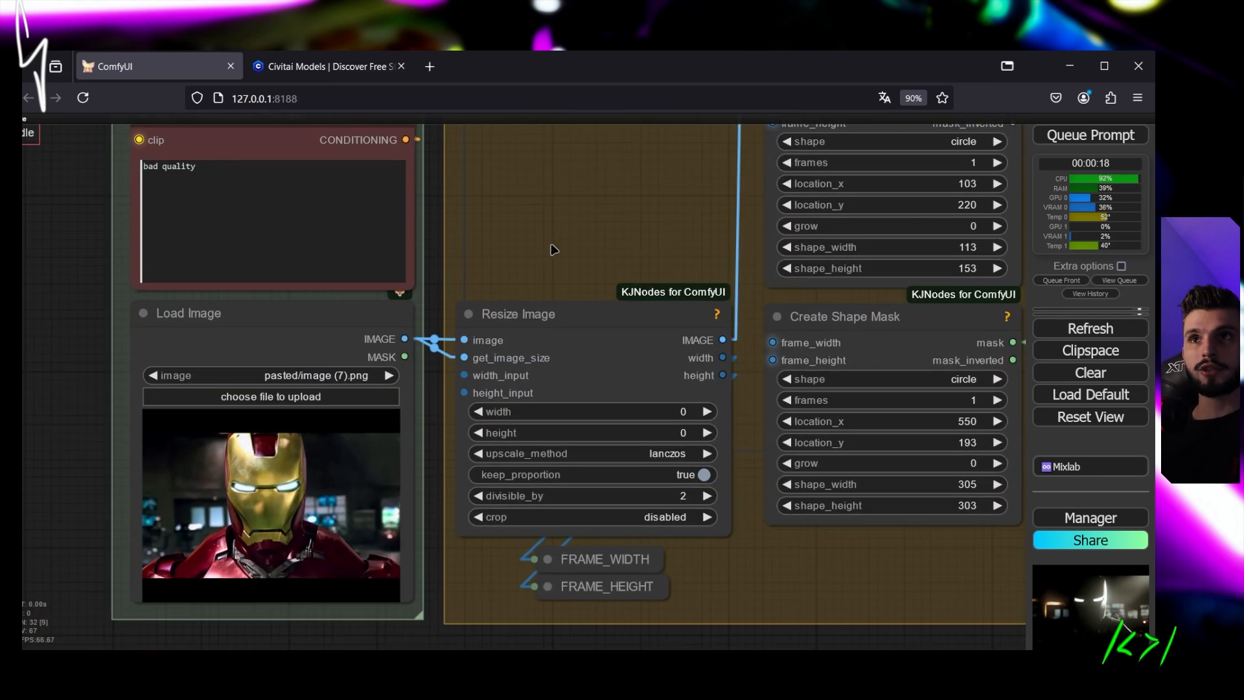
drag(550, 261, 551, 207)
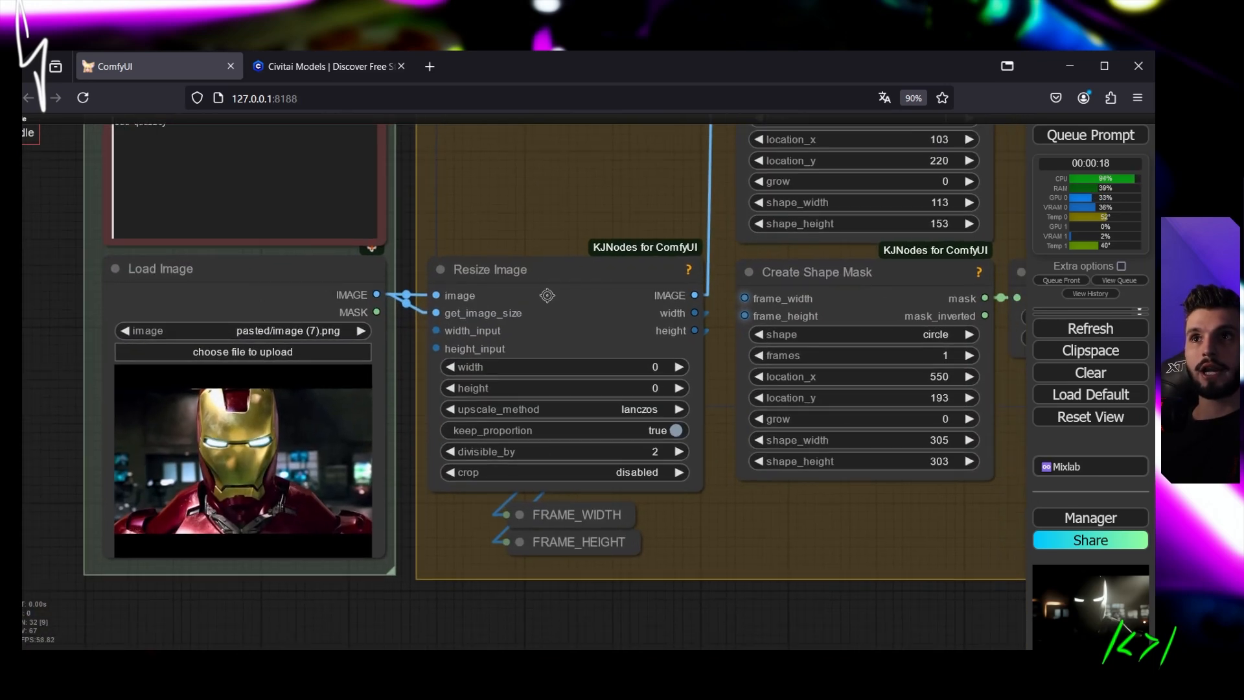
drag(594, 317, 594, 308)
drag(574, 199, 395, 253)
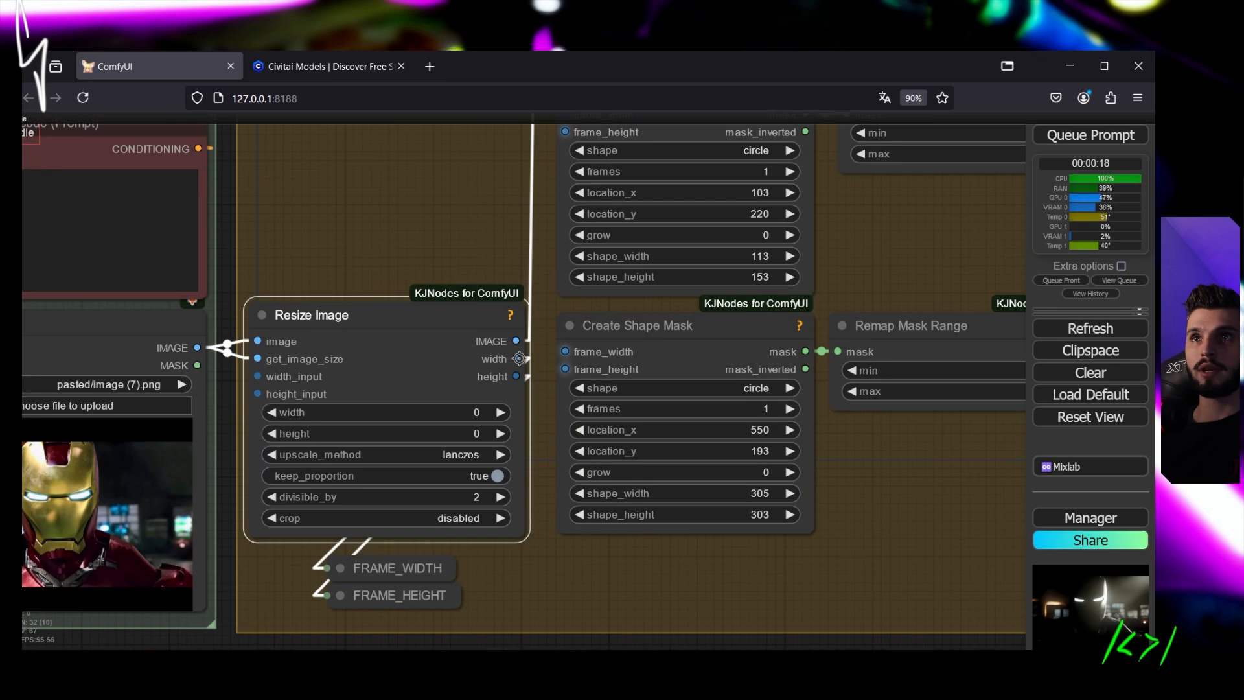
scroll(702, 574, down, 5)
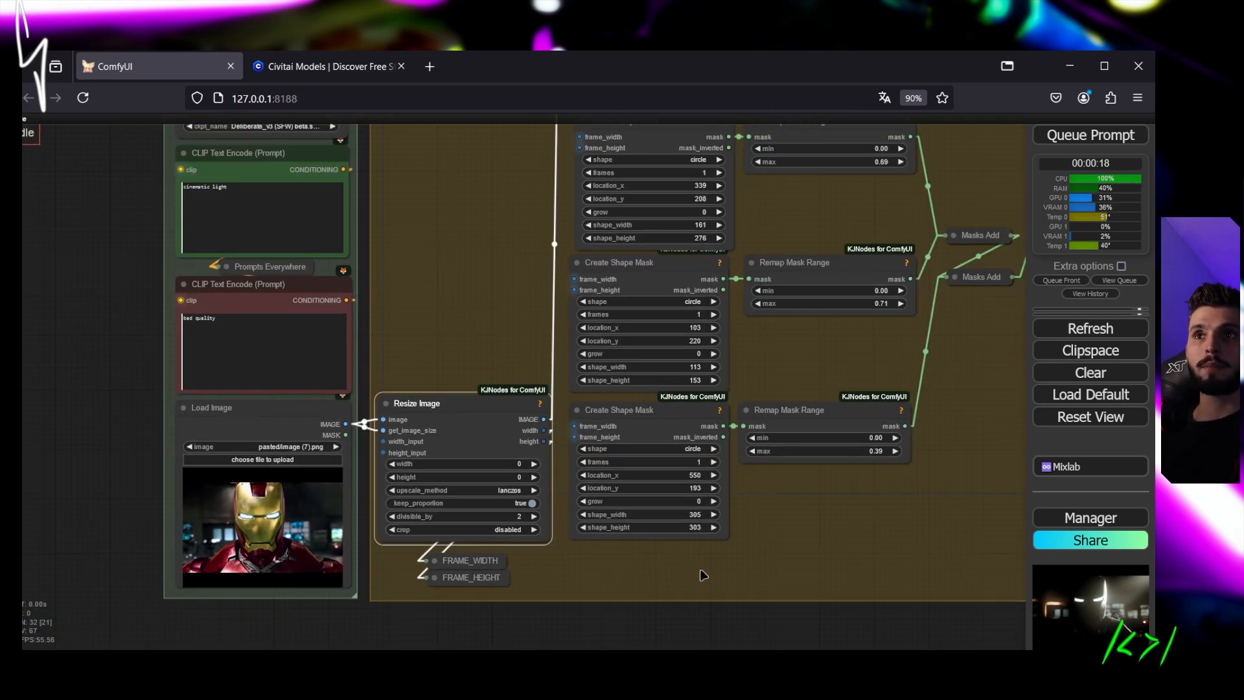
- Examine the frame_width and frame_height inputs of the Create Shape Mask nodes and the width and height outputs of Resize Image
scroll(697, 203, up, 4)
scroll(745, 171, down, 3)
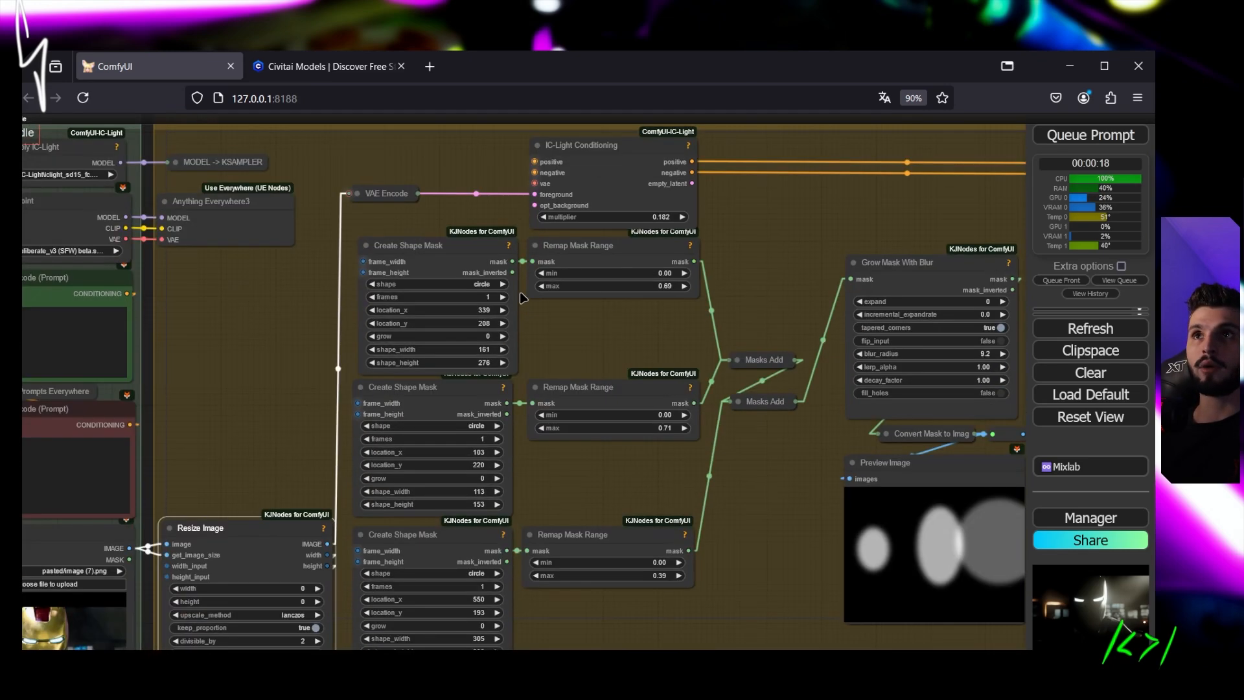
scroll(272, 321, down, 5)
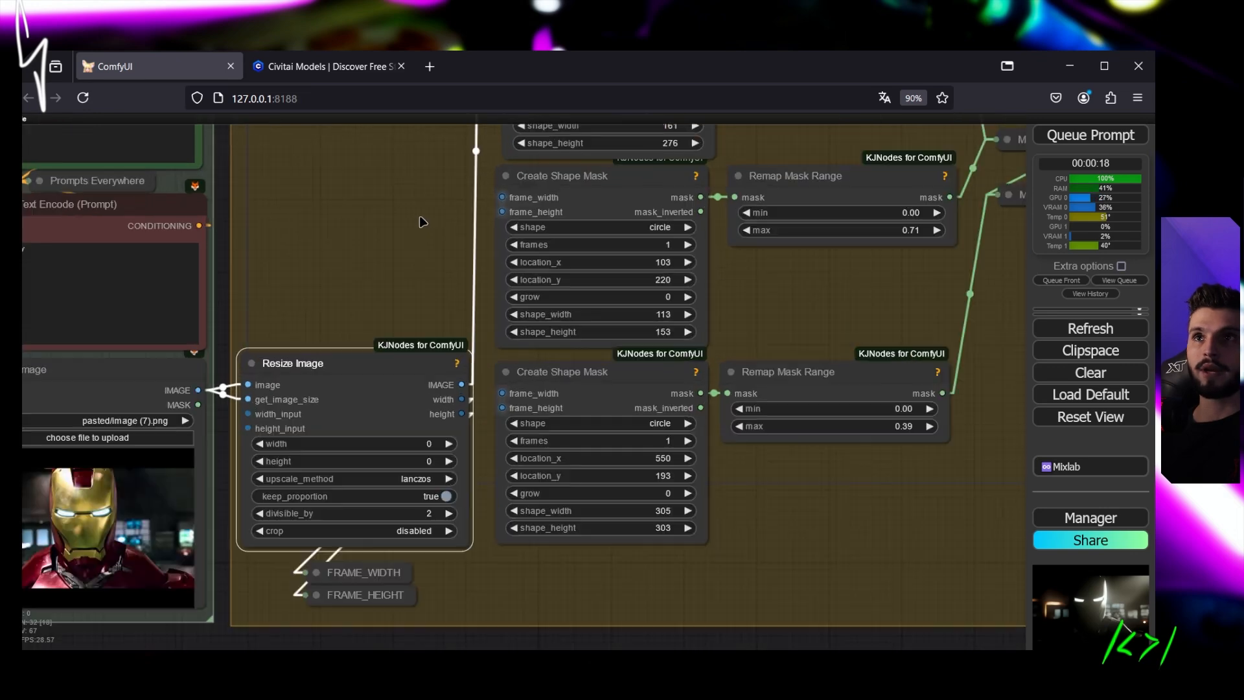
scroll(590, 401, up, 3)
scroll(589, 400, up, 5)
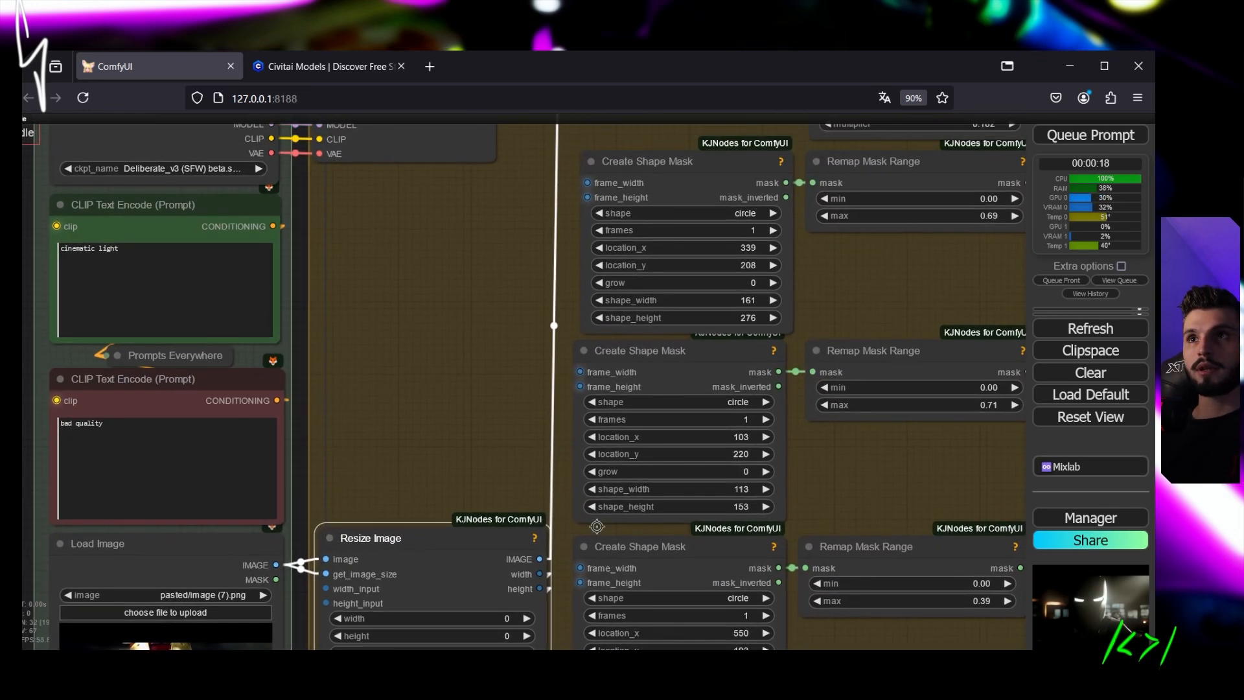
scroll(575, 379, up, 10)
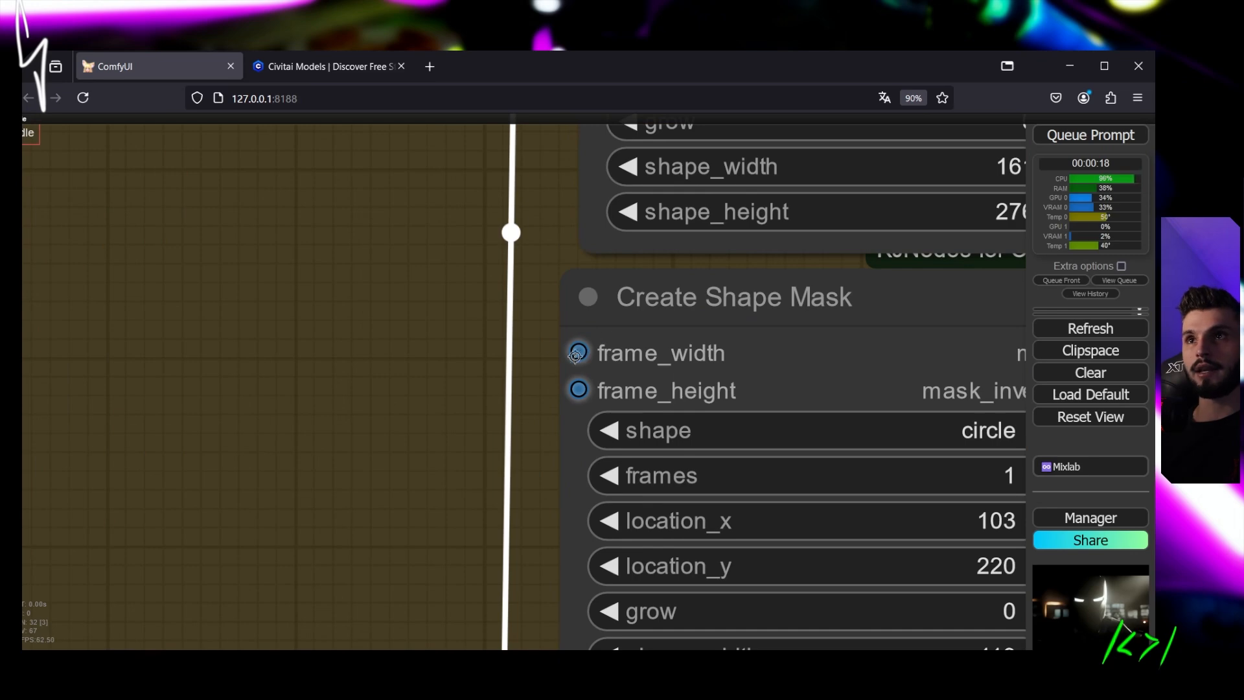
scroll(563, 365, down, 10)
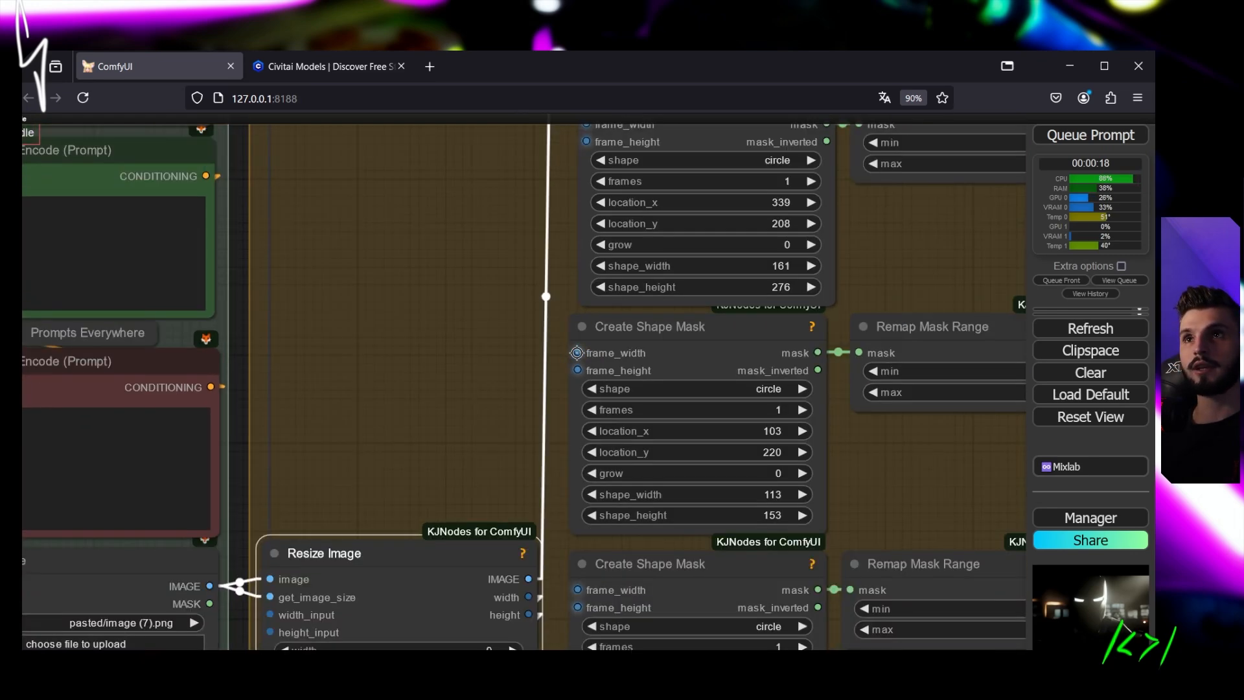
scroll(776, 550, up, 15)
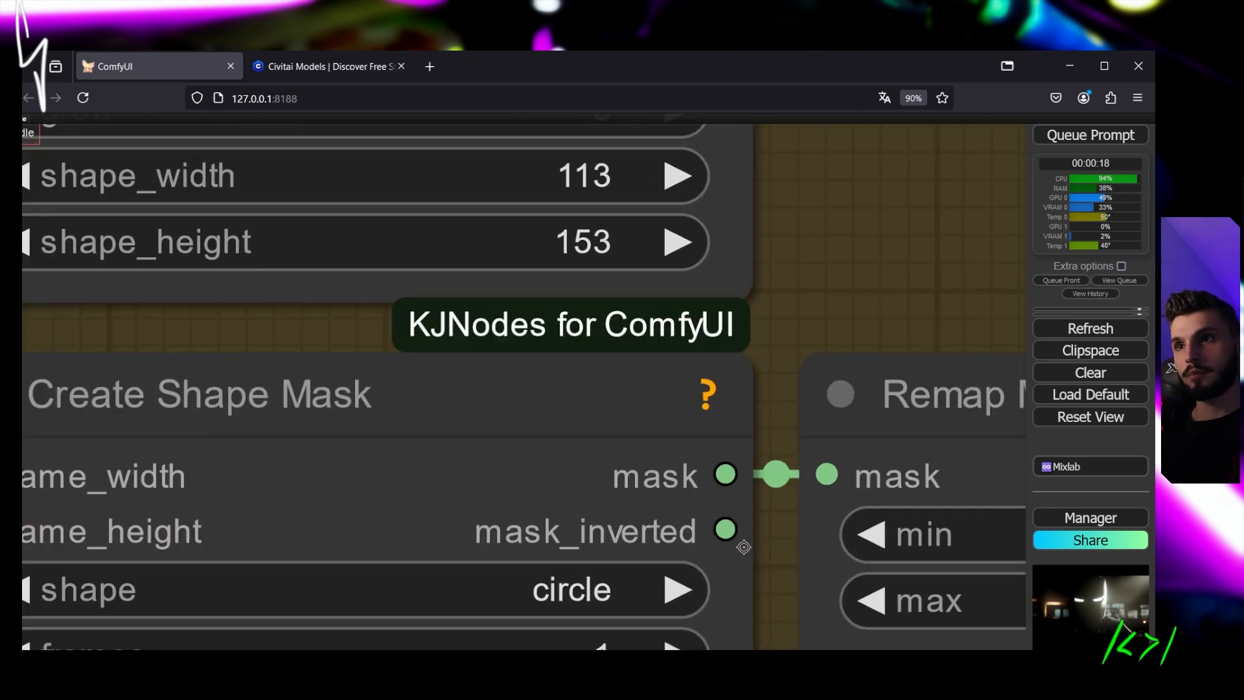
scroll(726, 522, down, 5)
drag(263, 486, 426, 467)
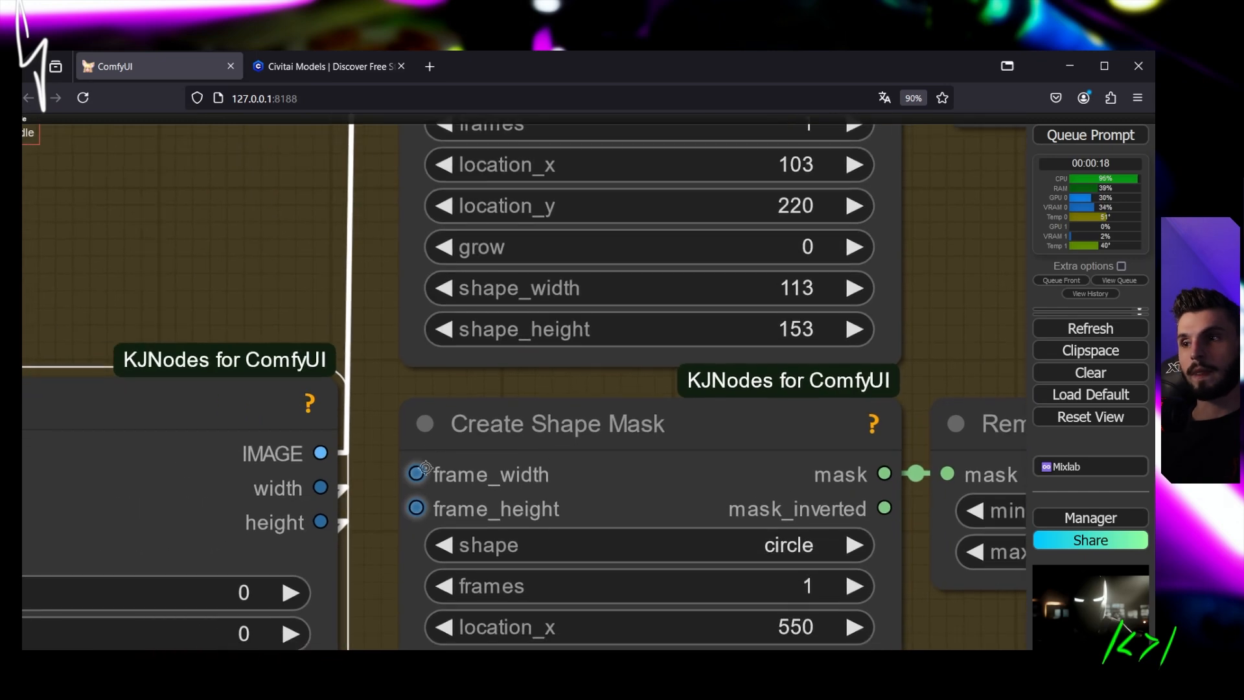
scroll(447, 475, down, 7)
drag(297, 342, 583, 362)
scroll(569, 294, down, 4)
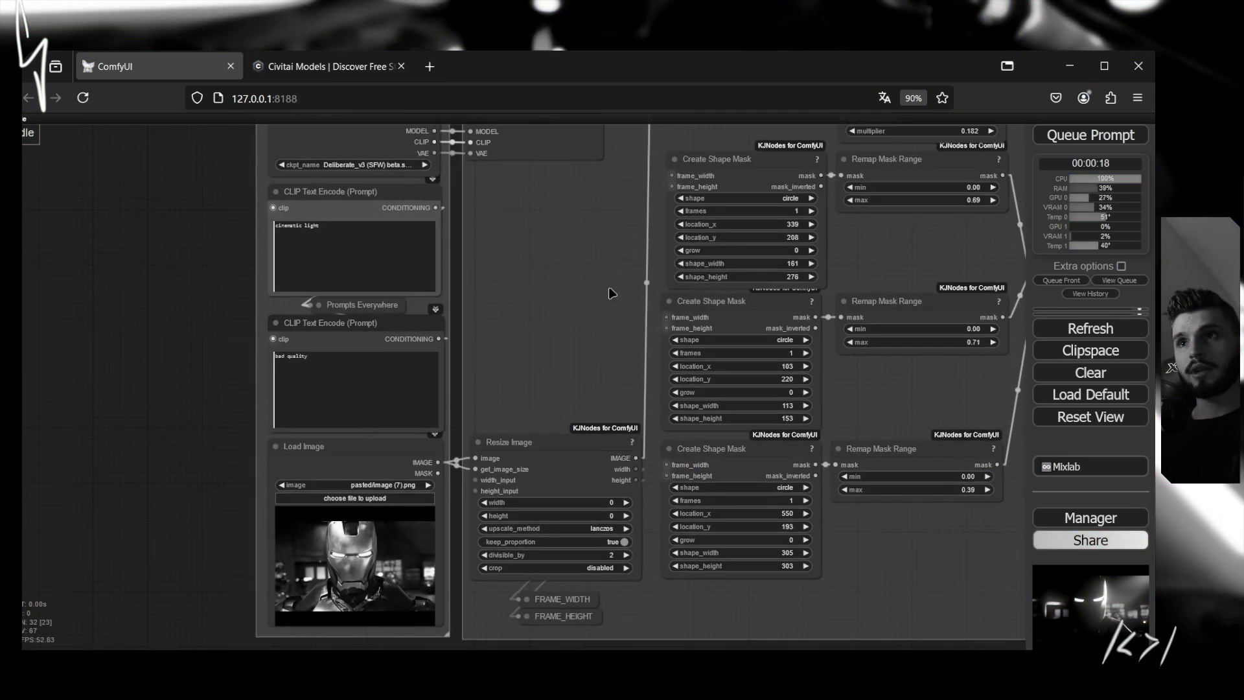
- Look over the input and sampler groups, from the Anything Everywhere3 node down to the FRAME_WIDTH and FRAME_HEIGHT nodes
scroll(611, 293, down, 1)
scroll(657, 272, up, 5)
scroll(535, 379, down, 2)
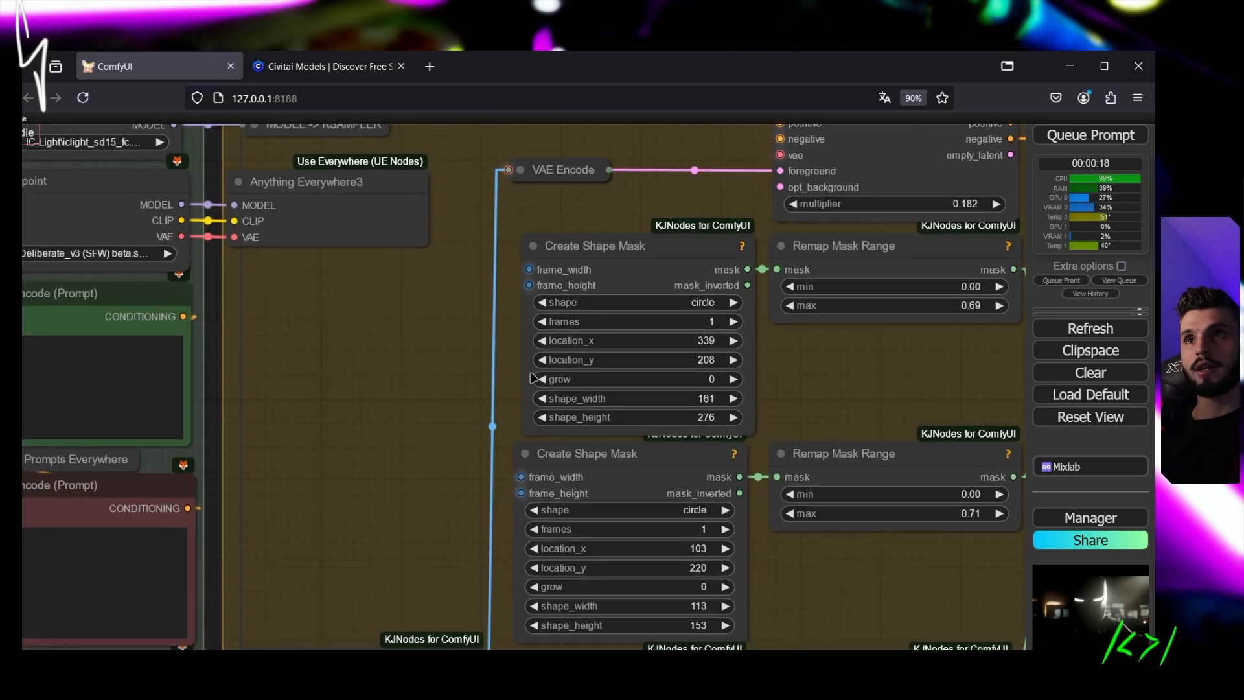
scroll(569, 350, down, 7)
scroll(560, 389, up, 5)
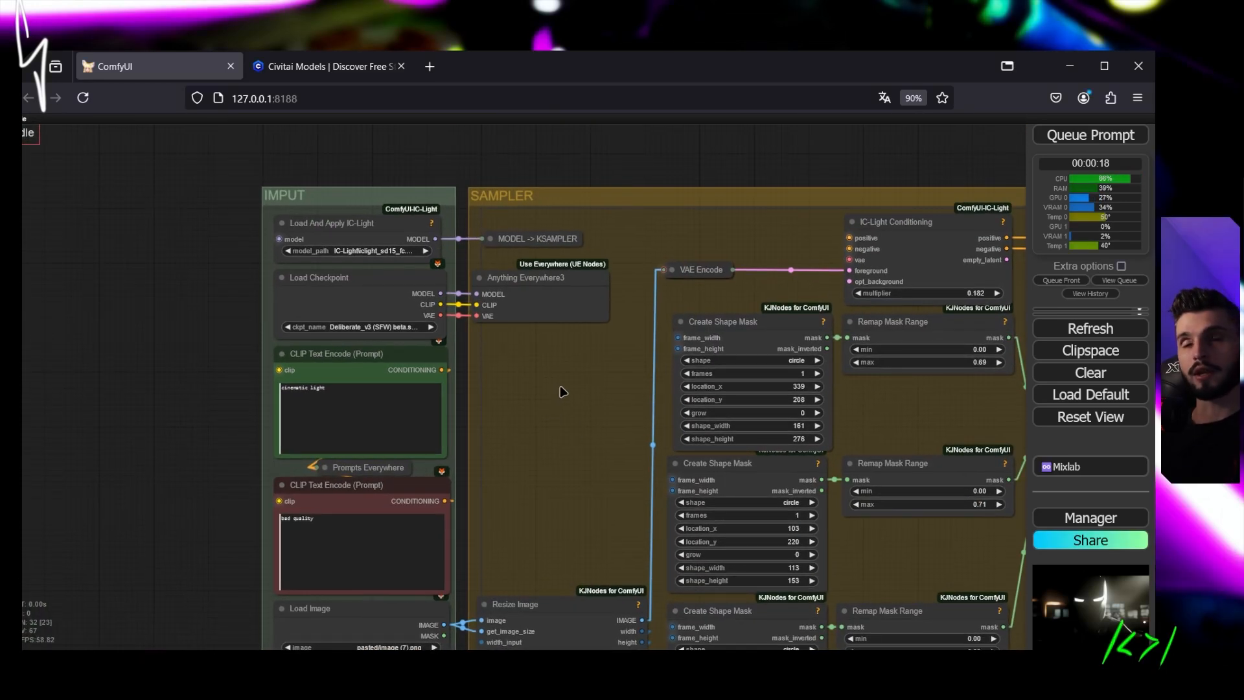
drag(540, 436, 597, 400)
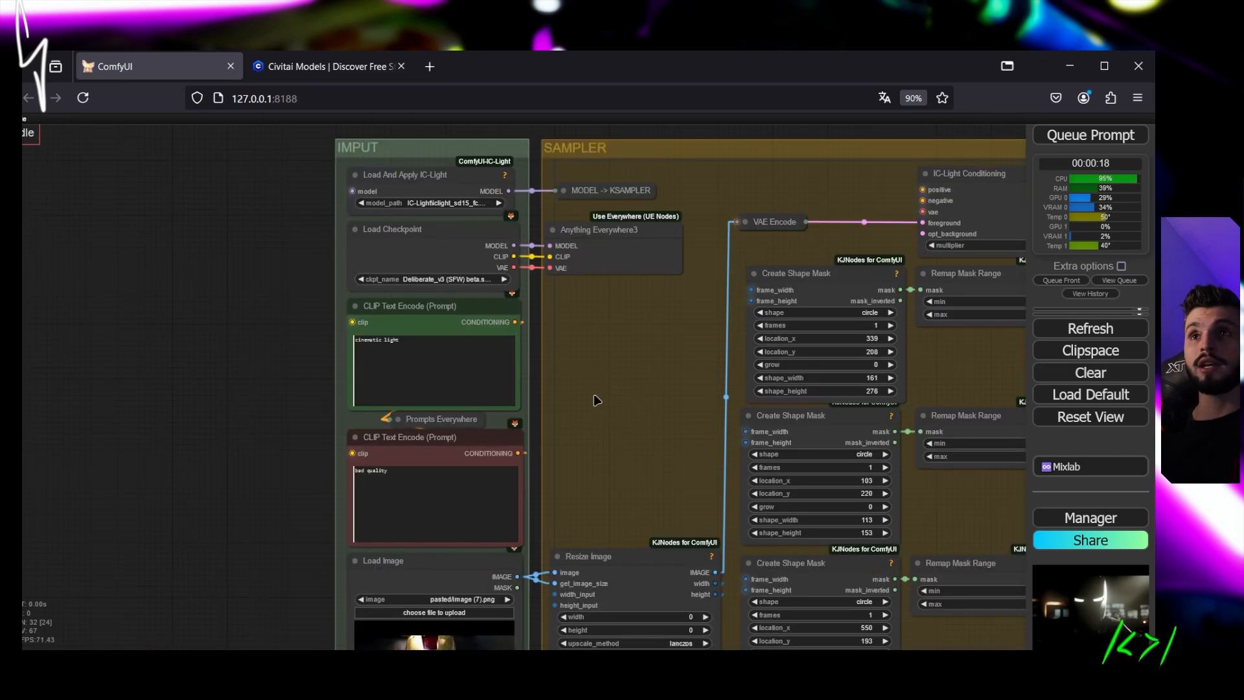
drag(642, 359, 536, 394)
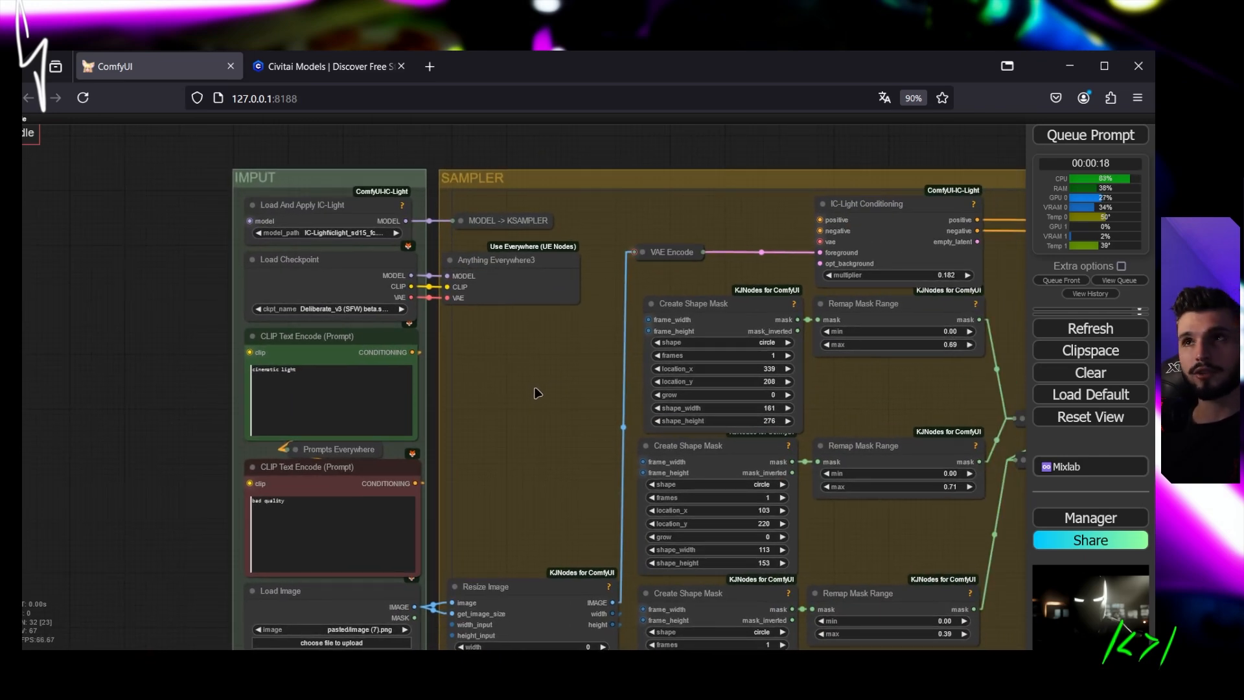
scroll(563, 417, down, 4)
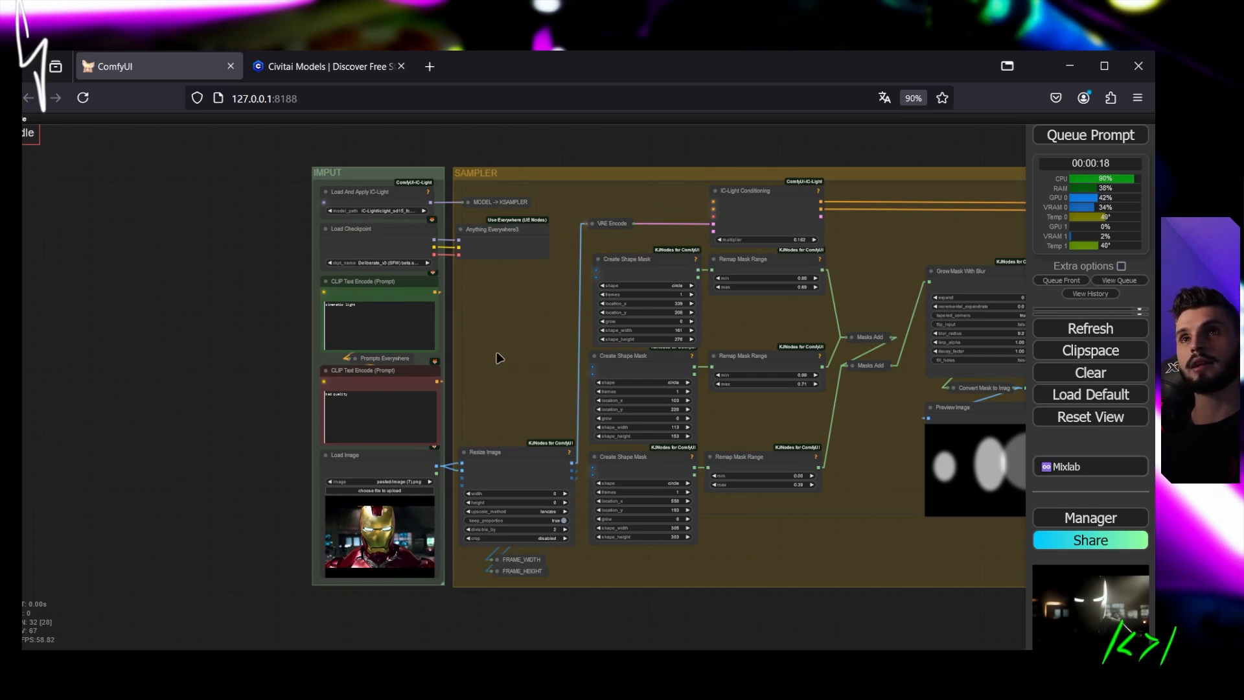
scroll(549, 378, up, 3)
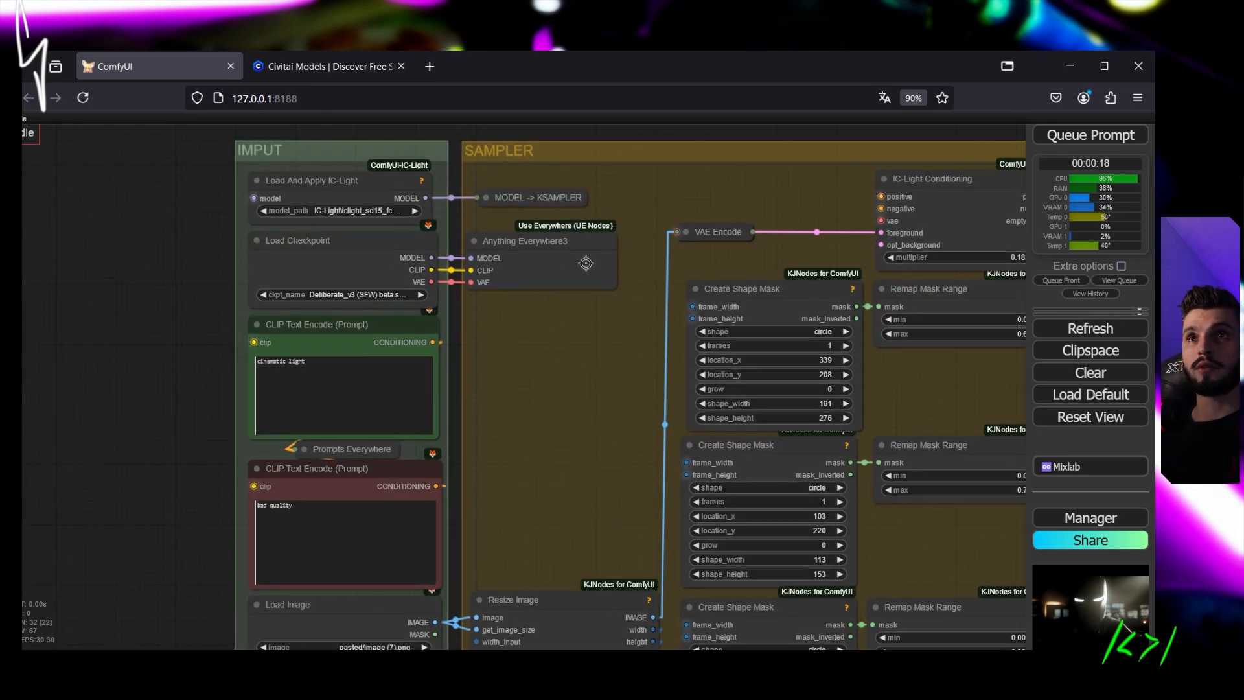
drag(551, 342, 562, 223)
drag(603, 337, 583, 197)
drag(552, 236, 521, 210)
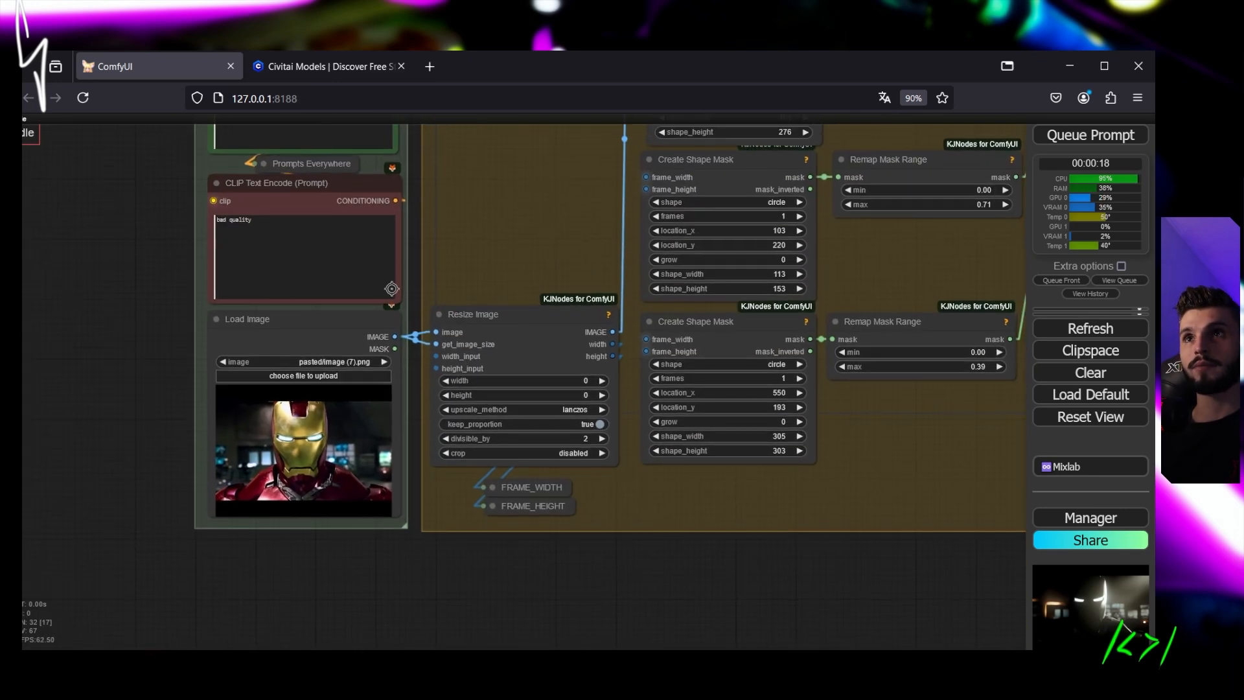
drag(674, 512, 672, 554)
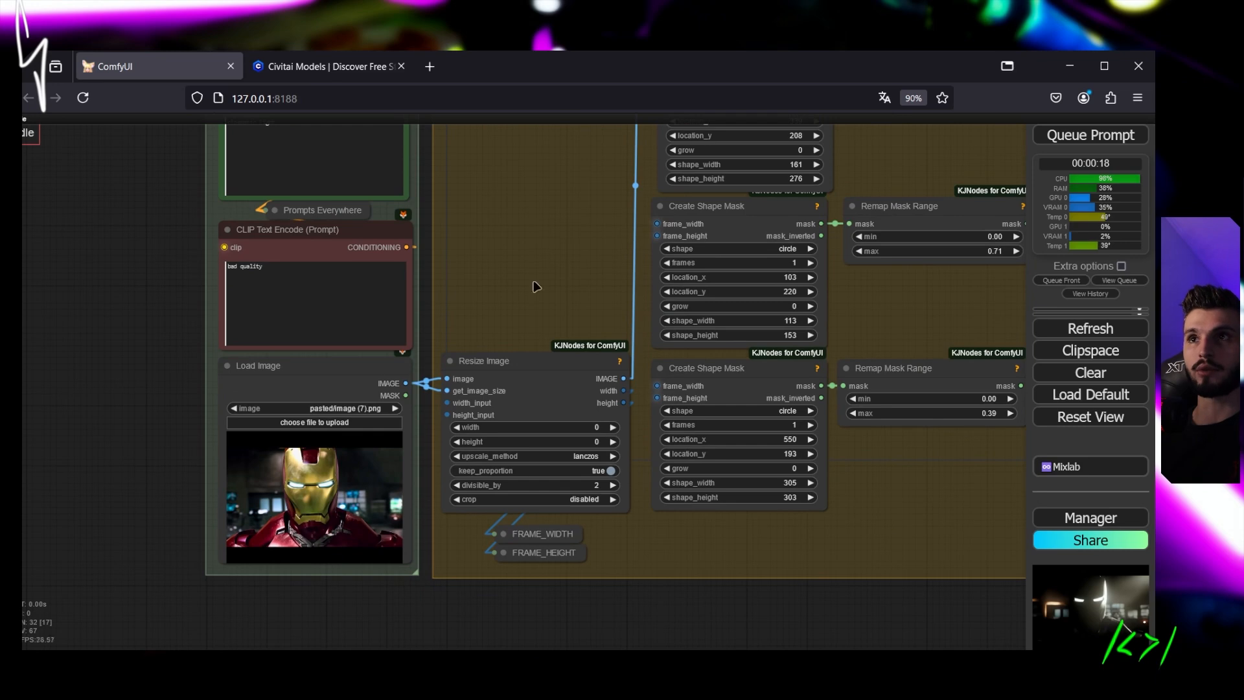
- Show the UE links and follow the connections from the input nodes to the shape masks and IC-Light Conditioning
right_click(537, 258)
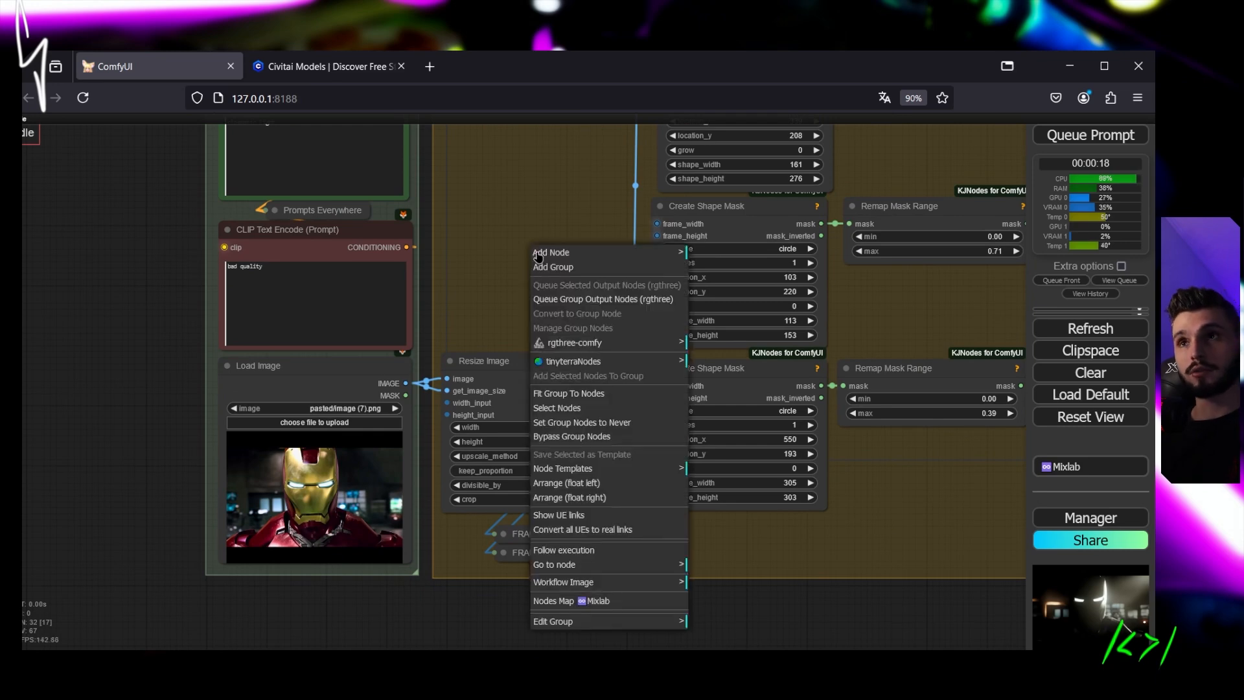
click(581, 517)
drag(557, 171, 559, 476)
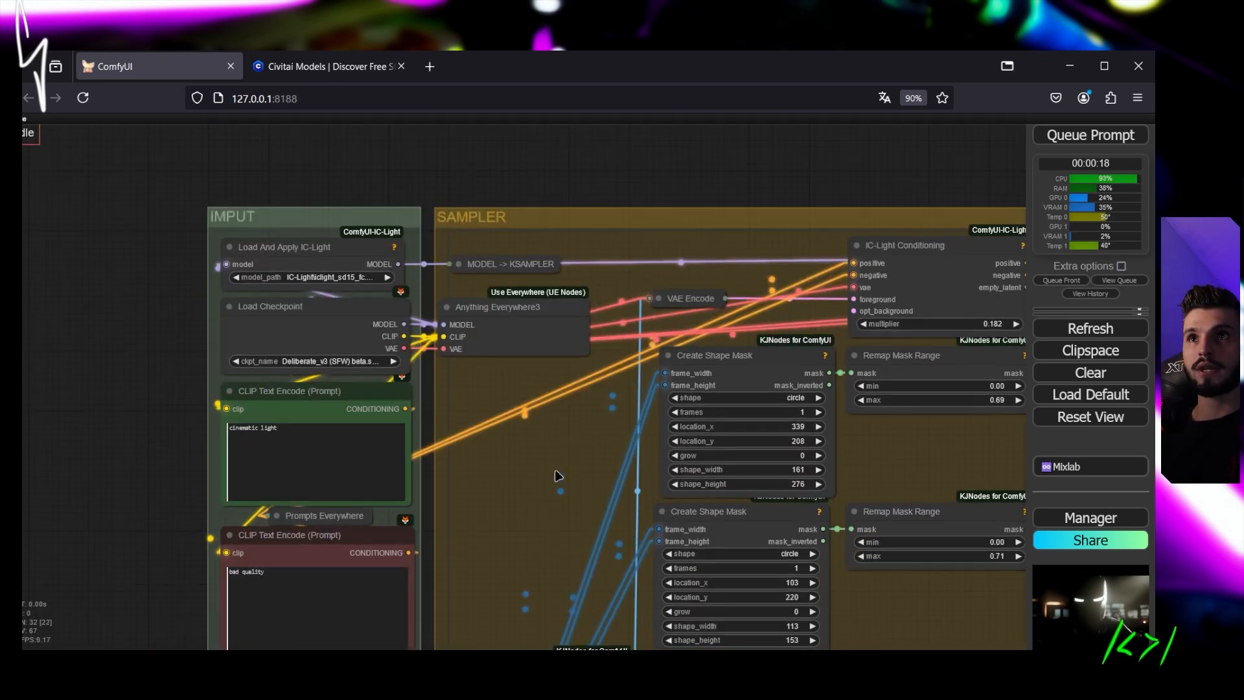
scroll(557, 476, down, 2)
drag(447, 363, 429, 194)
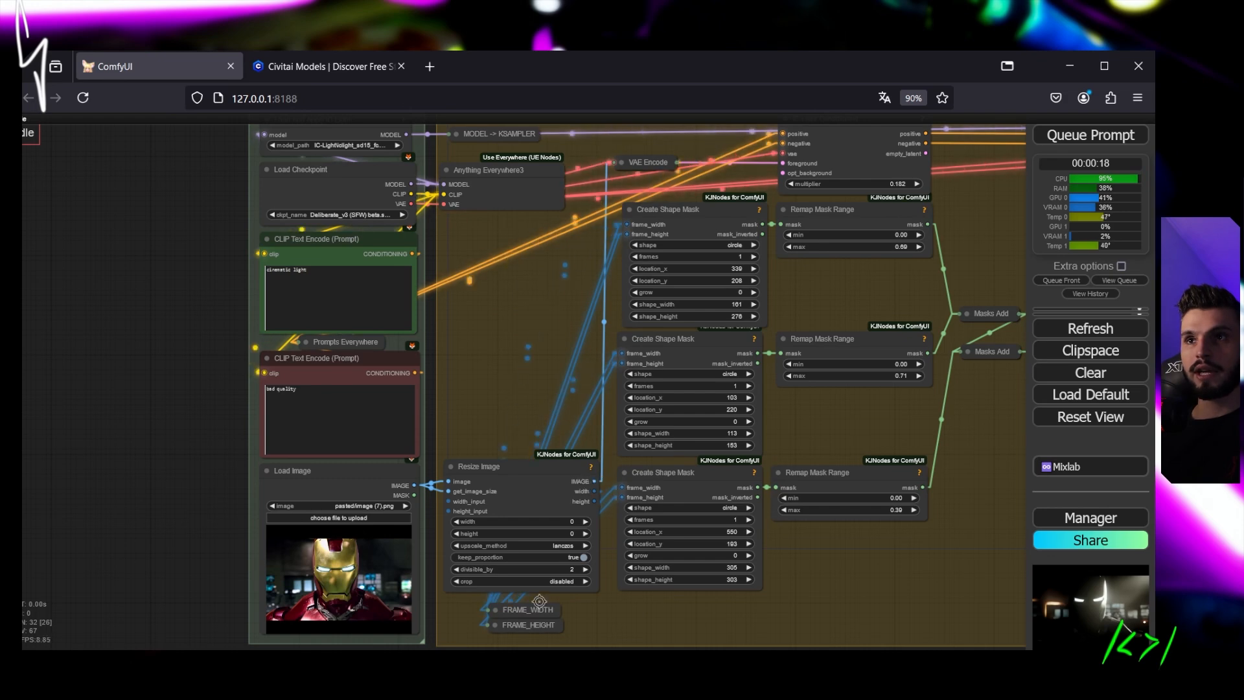
- Move the FRAME_WIDTH node above the Resize Image node to expose its links to the Create Shape Mask nodes
click(518, 610)
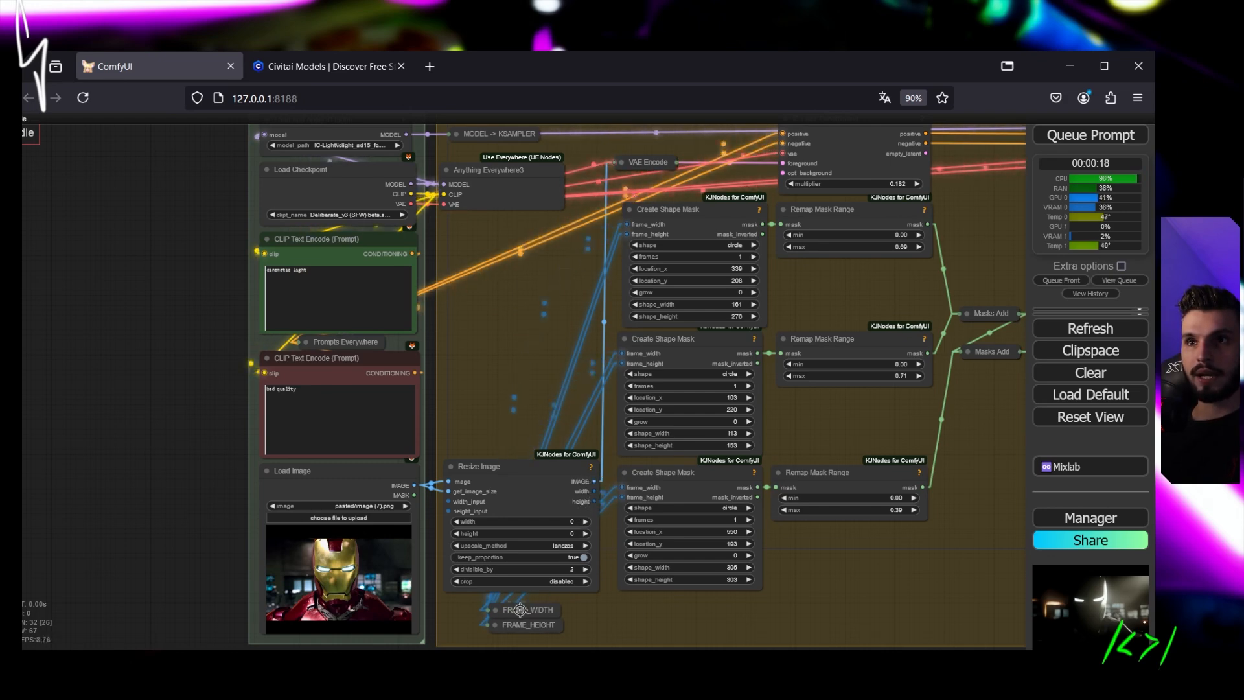
drag(611, 406, 523, 361)
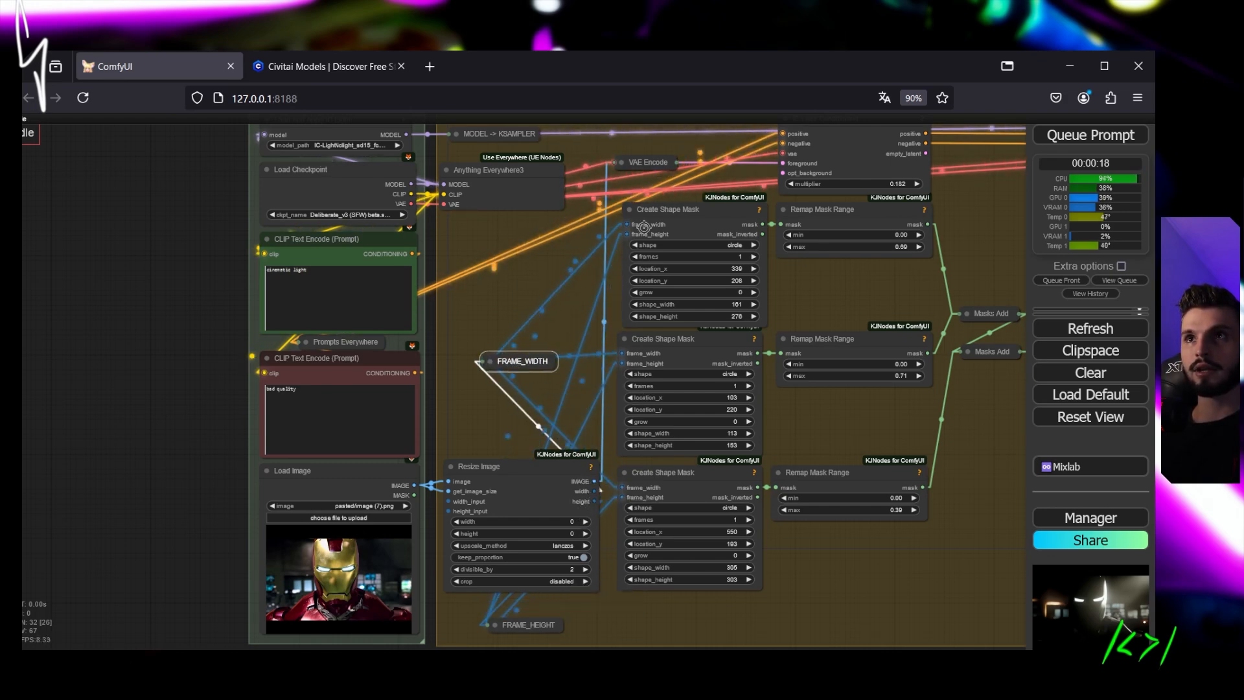
scroll(642, 207, up, 2)
drag(523, 485, 561, 301)
scroll(561, 301, down, 2)
- Hide the UE links and move the FRAME_WIDTH node back below Resize Image, just above FRAME_HEIGHT
right_click(558, 232)
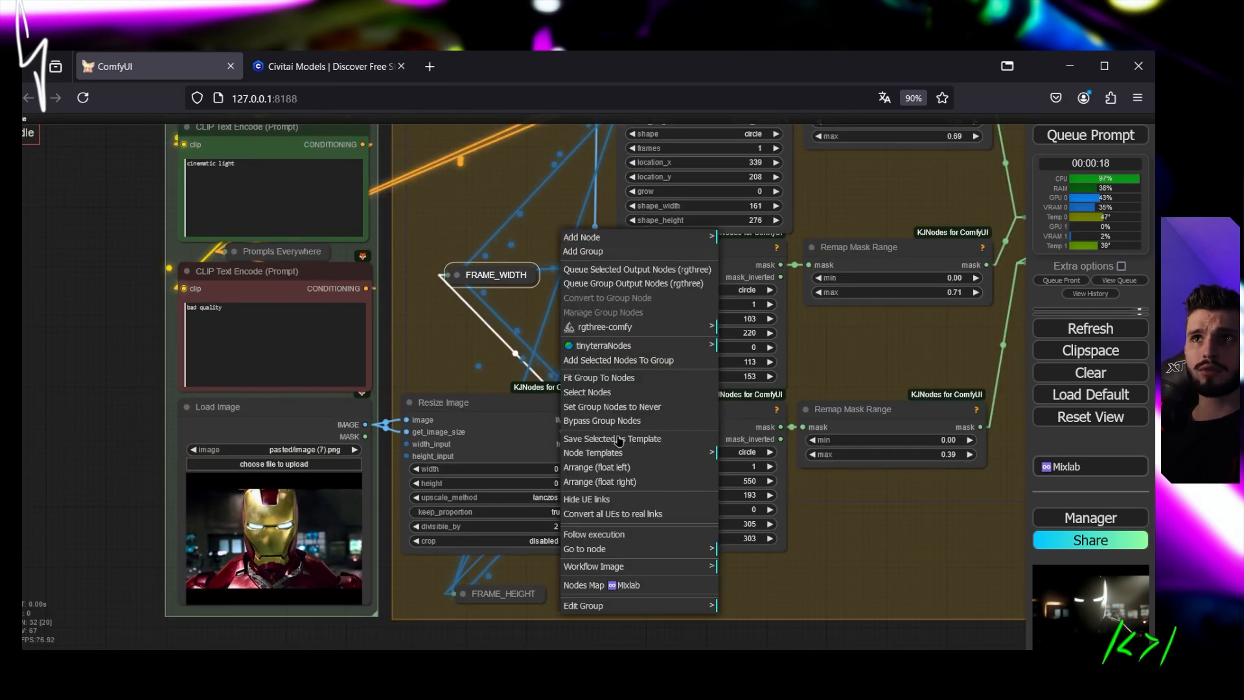
click(612, 502)
drag(500, 275, 508, 572)
click(625, 601)
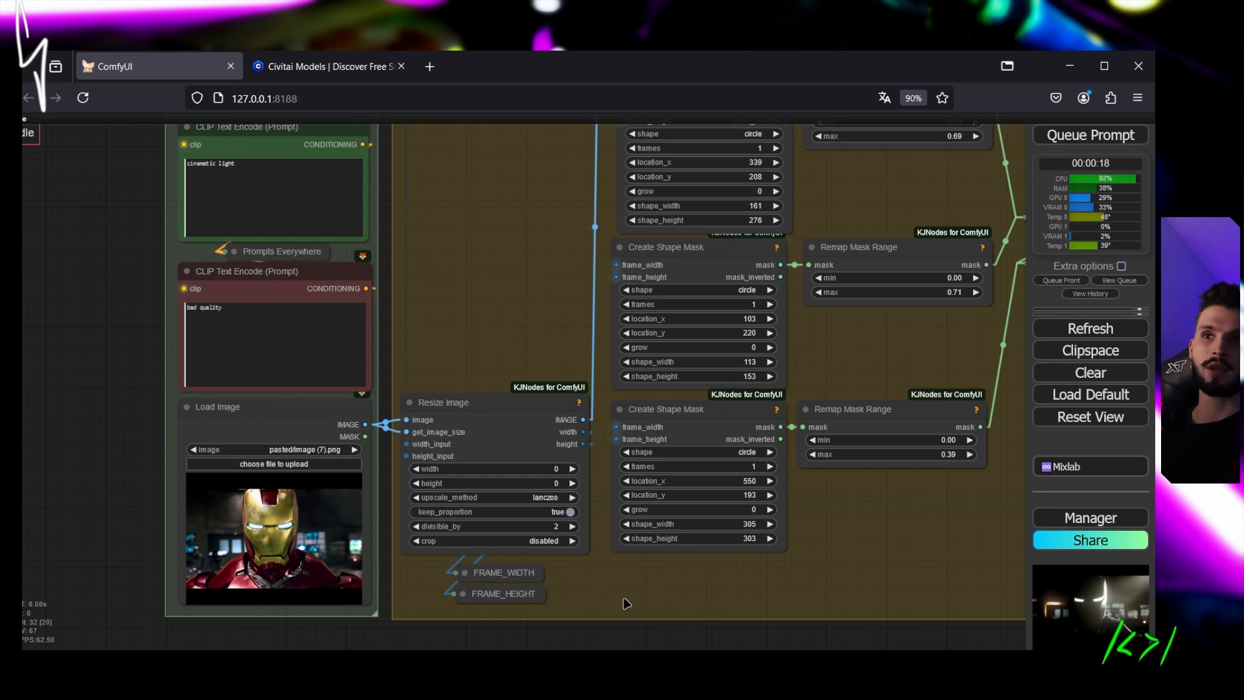
- Review the whole sampler group, from the shape masks and mask preview across to the KSampler
scroll(625, 603, down, 4)
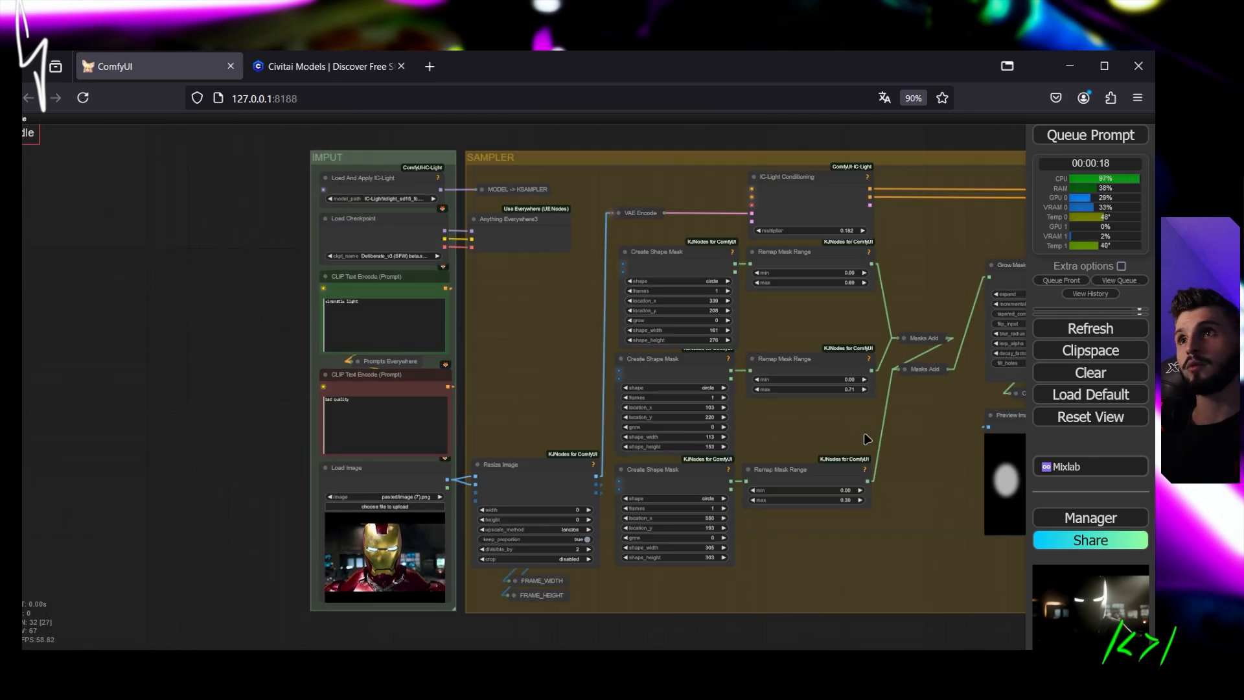
drag(867, 439, 786, 440)
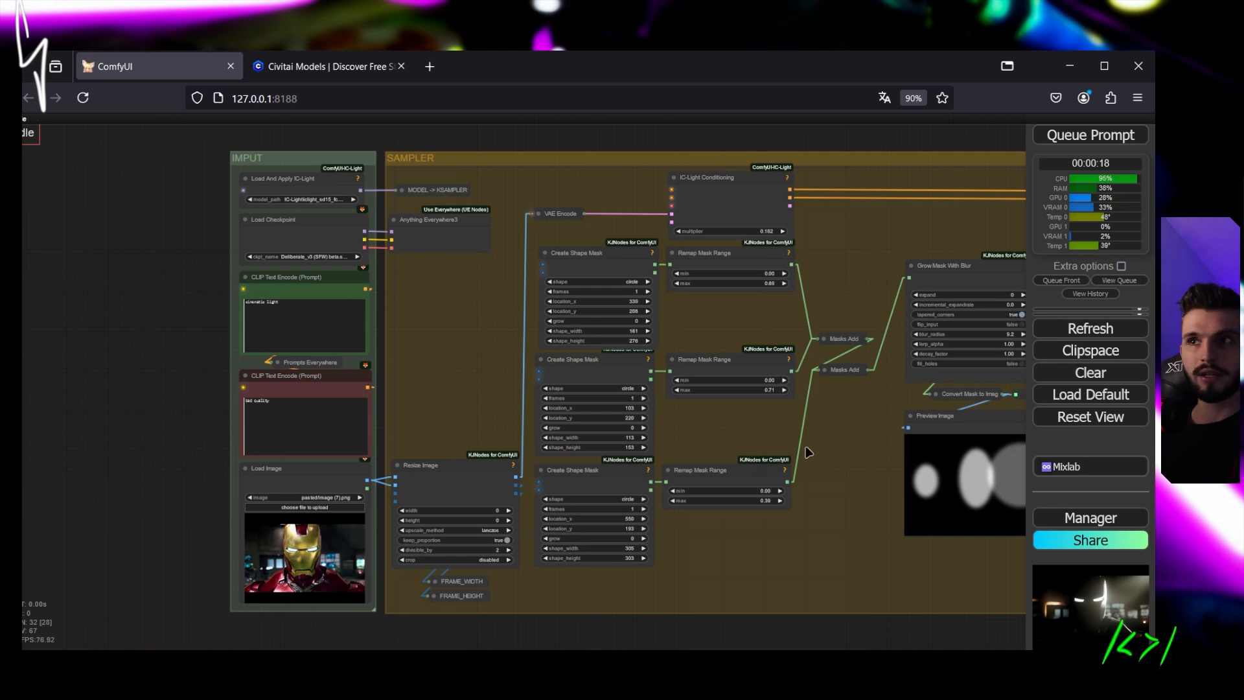
drag(838, 444, 801, 464)
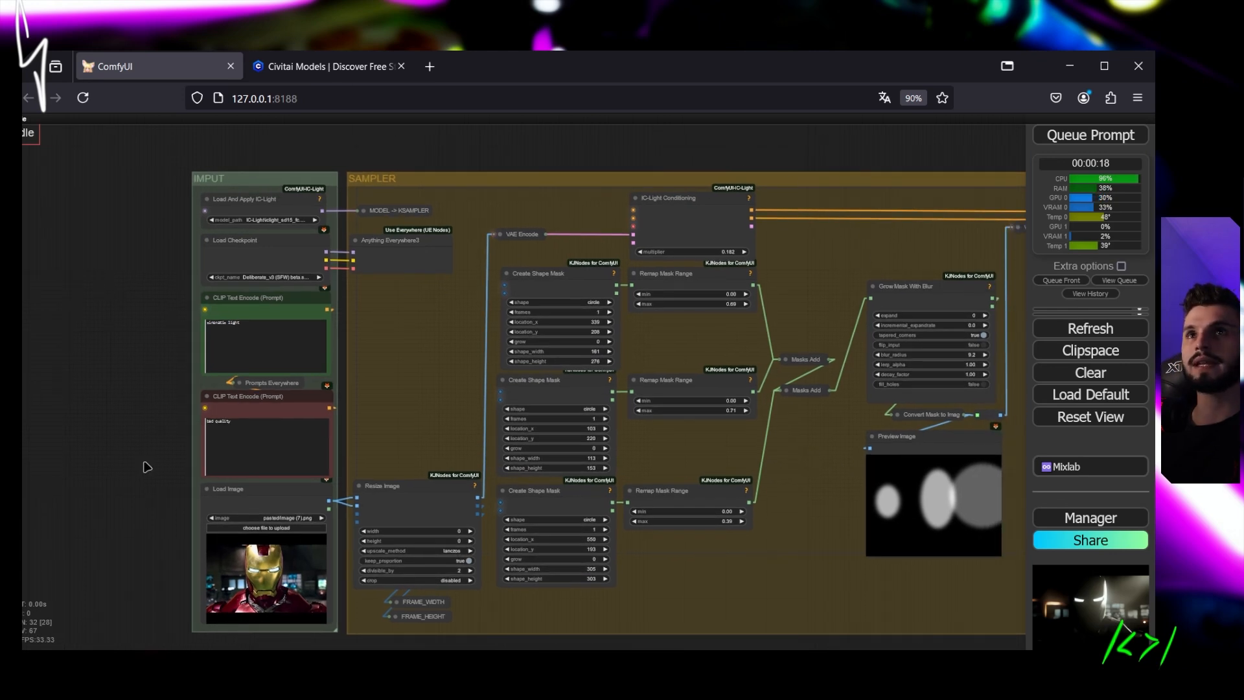
drag(840, 559, 590, 501)
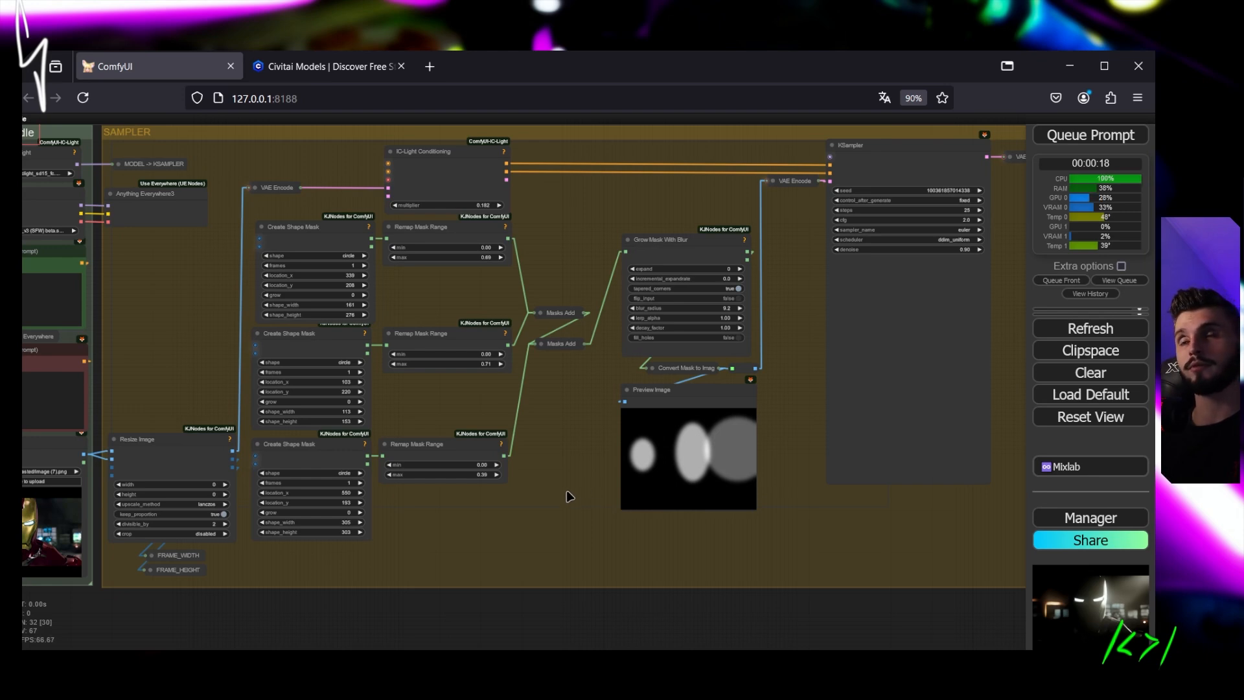
drag(569, 497, 760, 505)
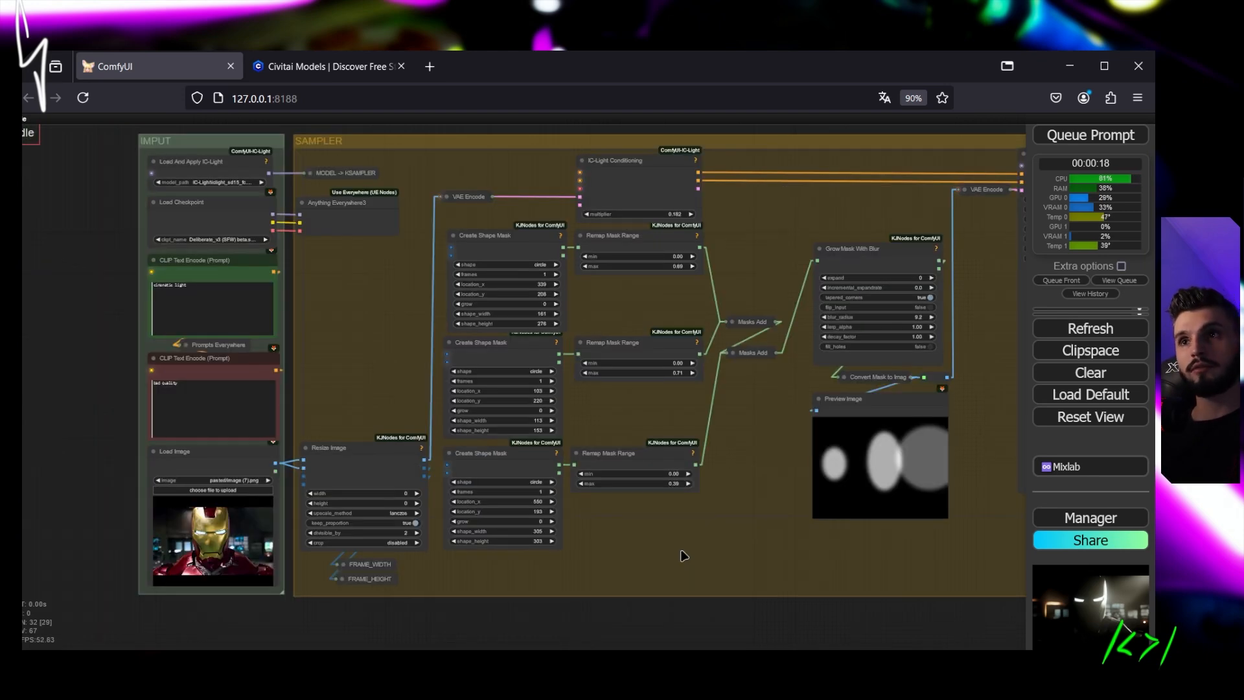
- Open a second ComfyUI session at 127.0.0.1:8188 in a new browser tab
click(426, 101)
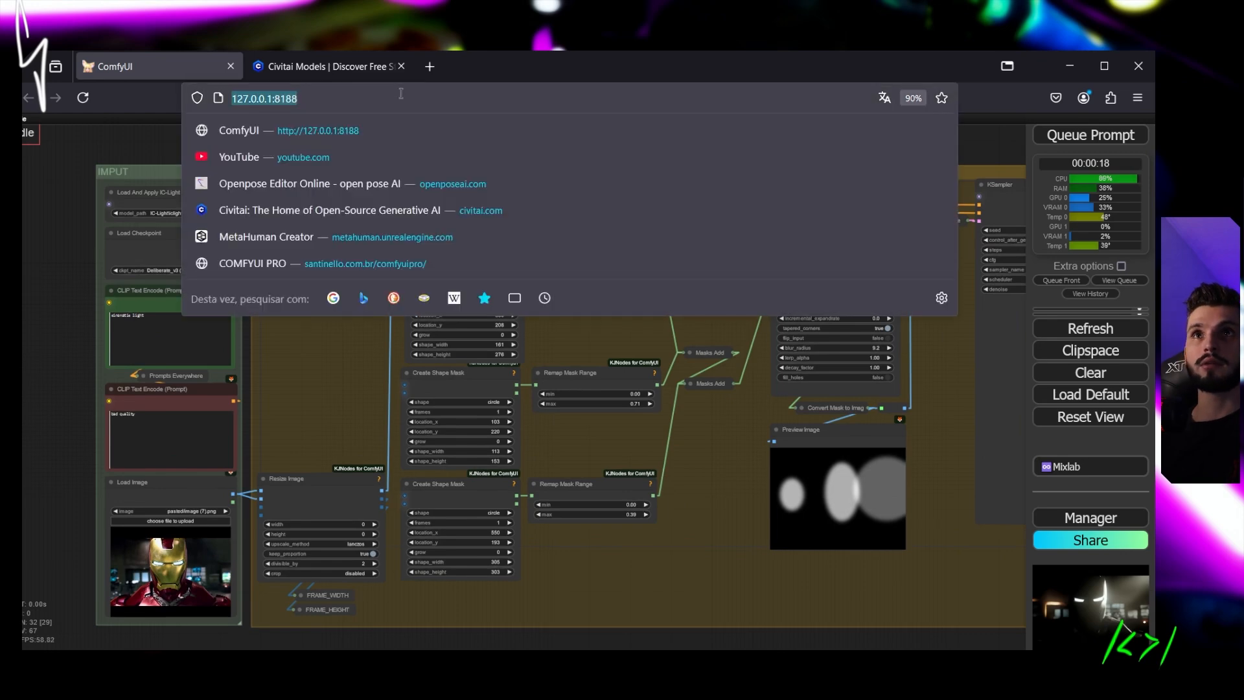
click(429, 66)
text(1)
key(Return)
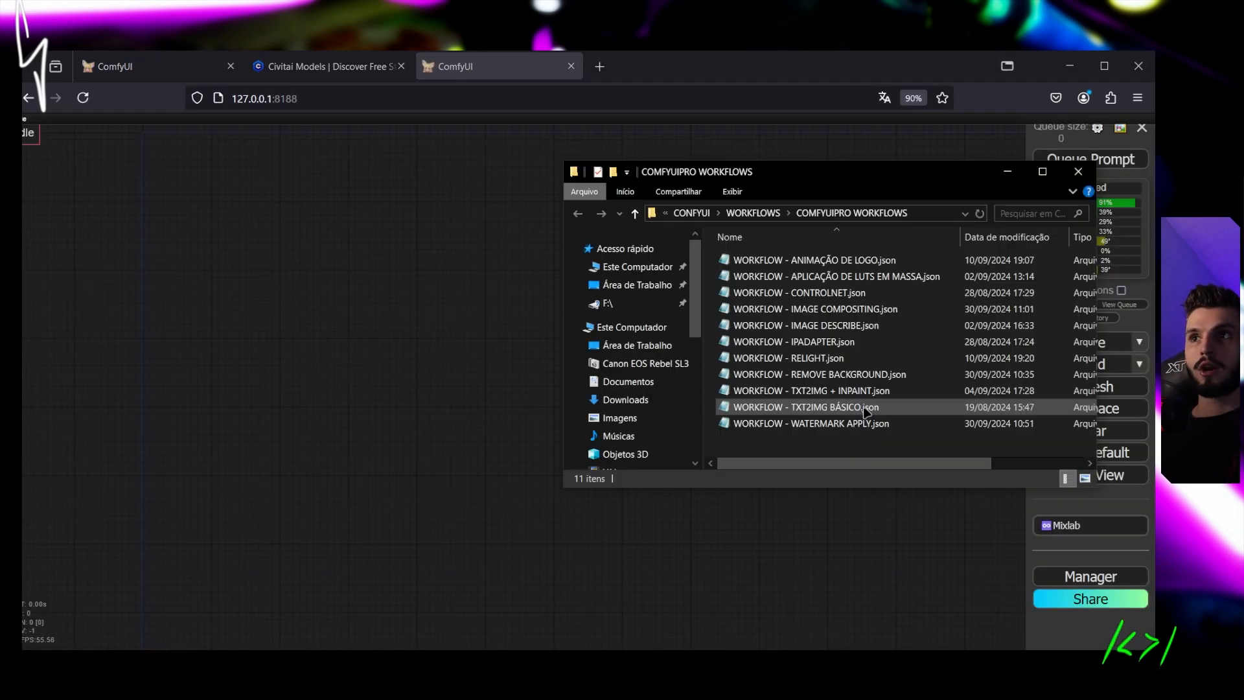
- Load the TXT2IMG BÁSICO, WATERMARK APPLY and IMAGE COMPOSITING workflow files from the COMFYUIPRO WORKFLOWS folder one after another
drag(868, 408, 492, 464)
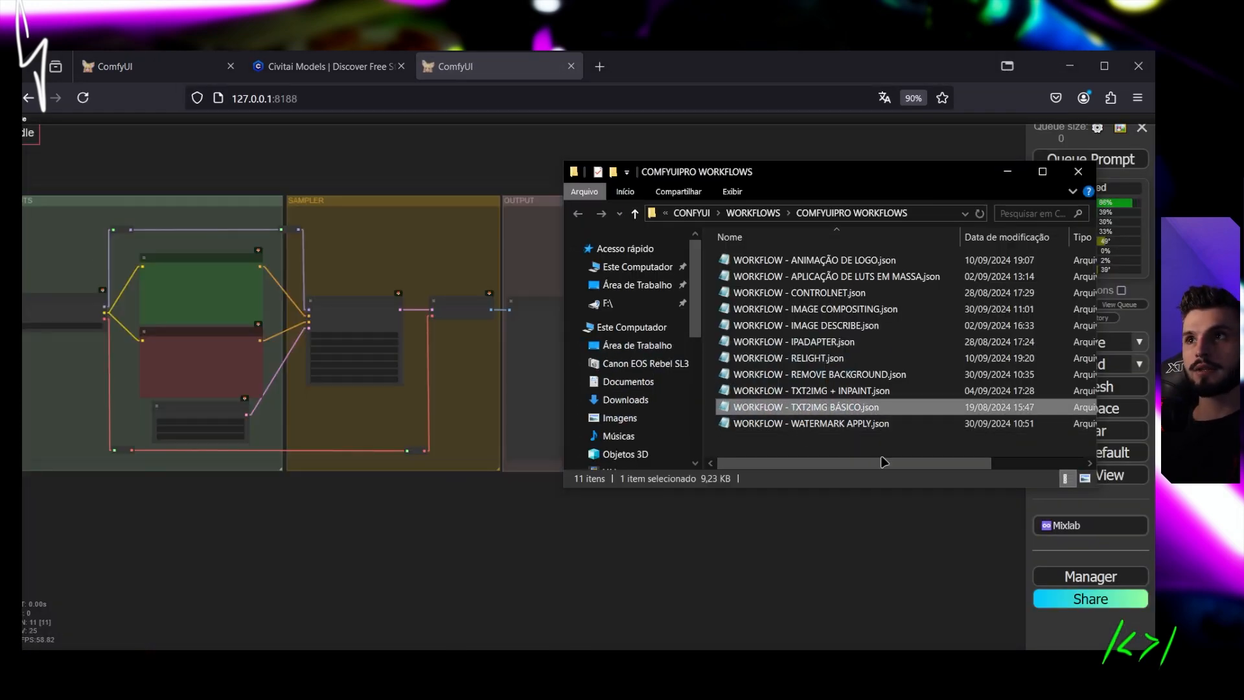
drag(853, 425, 369, 512)
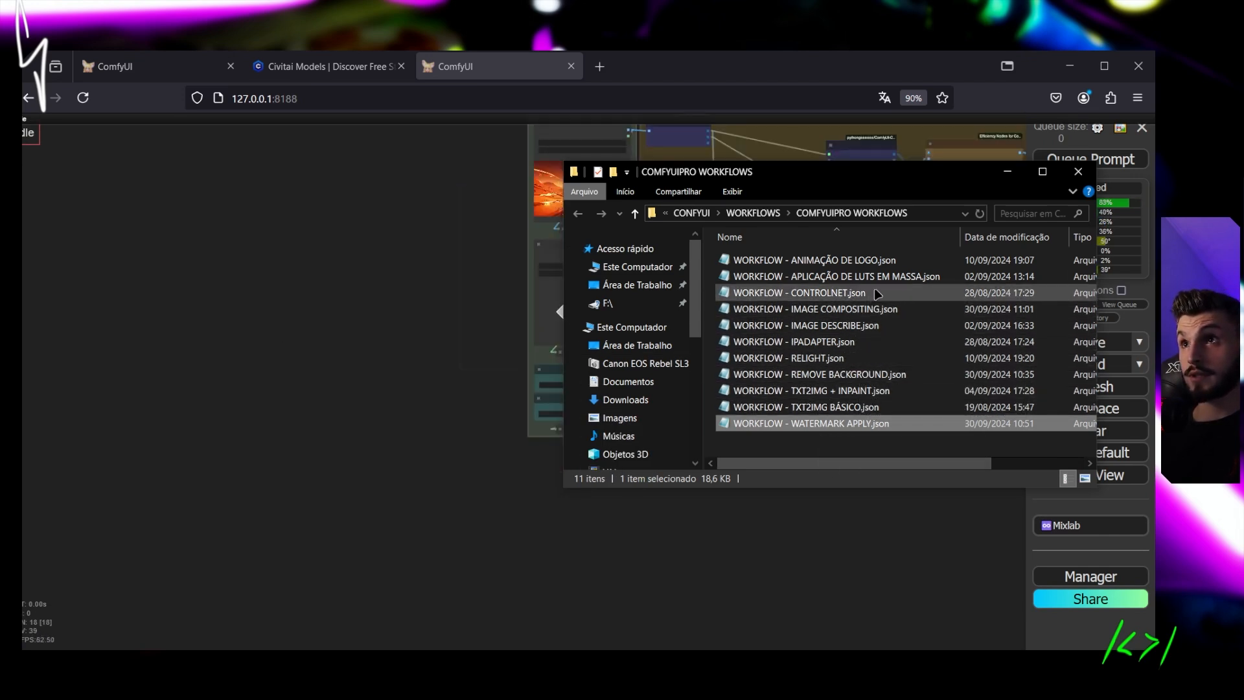
drag(876, 310, 389, 405)
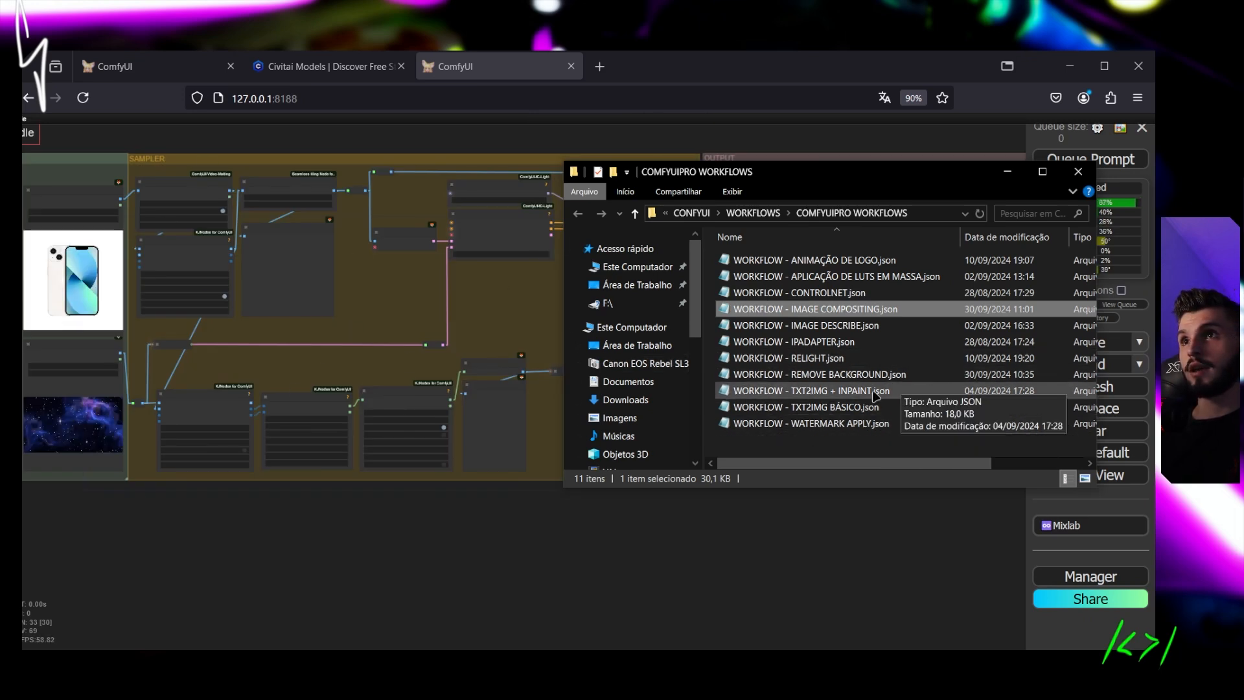
- Load the REMOVE BACKGROUND, IMAGE DESCRIBE, ANIMAÇÃO DE LOGO and APLICAÇÃO DE LUTS EM MASSA workflow files one after another
click(885, 375)
drag(921, 381, 382, 499)
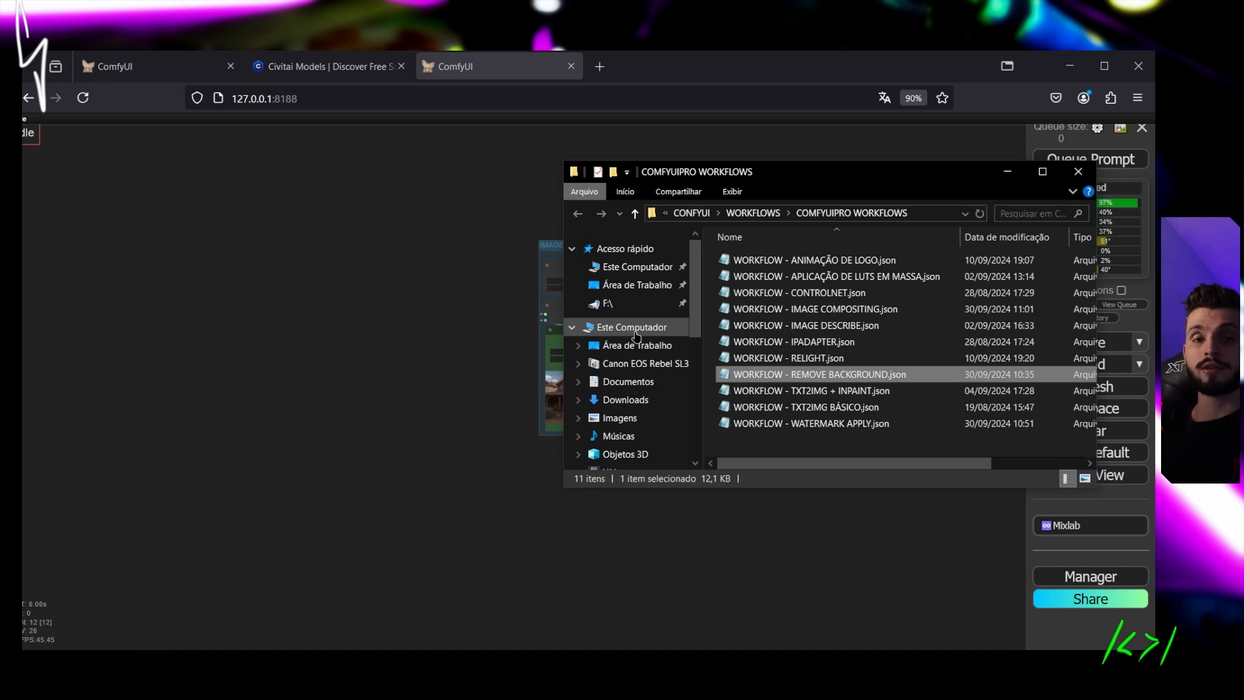
click(862, 325)
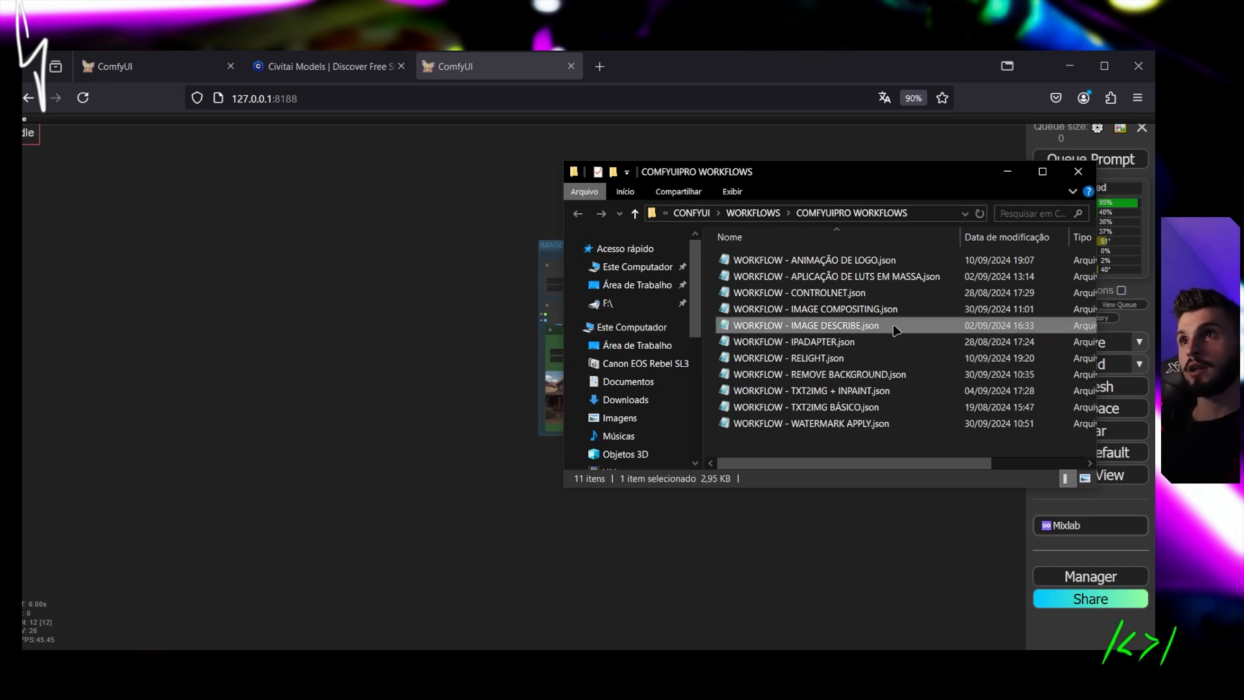
drag(898, 327, 497, 459)
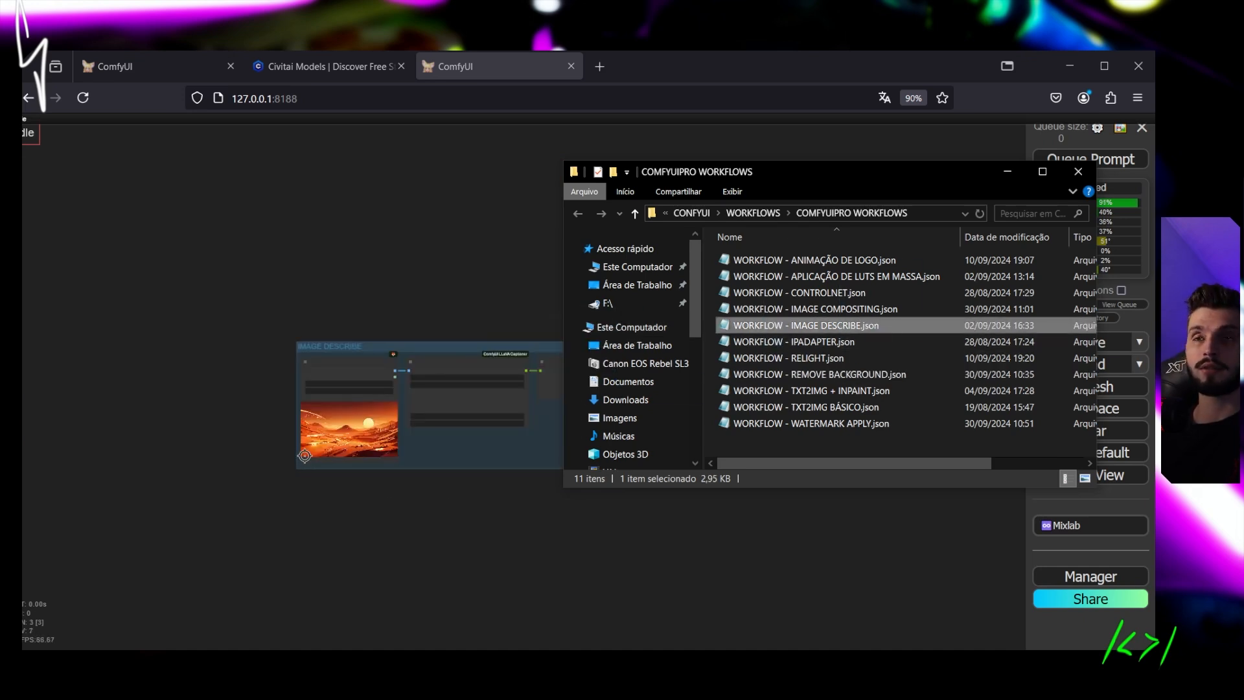
click(874, 260)
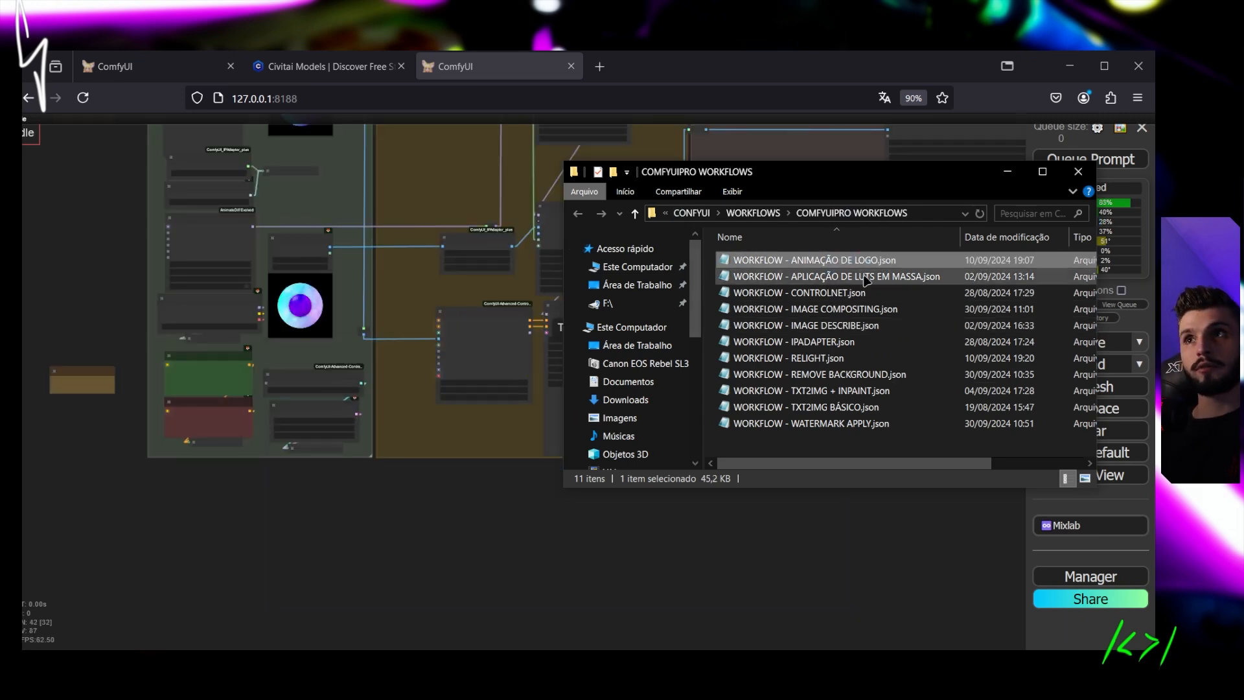
drag(855, 277, 427, 494)
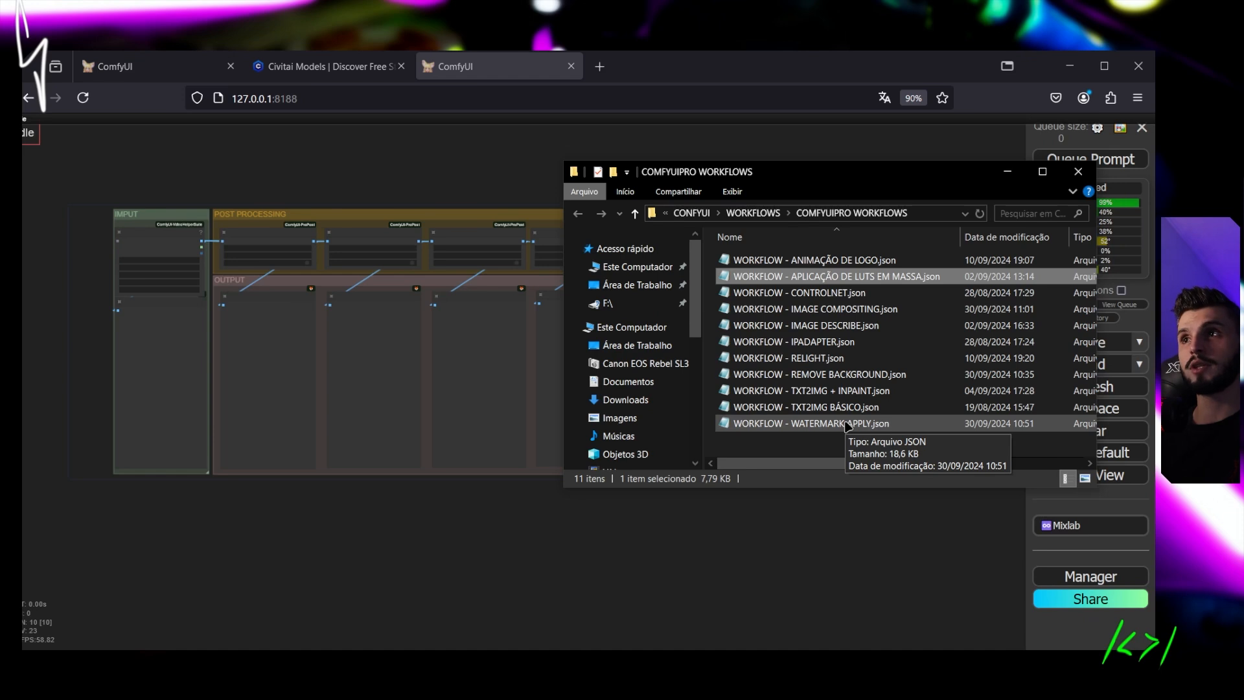
- Go through the workflow files in the COMFYUIPRO WORKFLOWS folder, highlighting them all and then individual files such as CONTROLNET and IMAGE COMPOSITING
drag(802, 441, 810, 256)
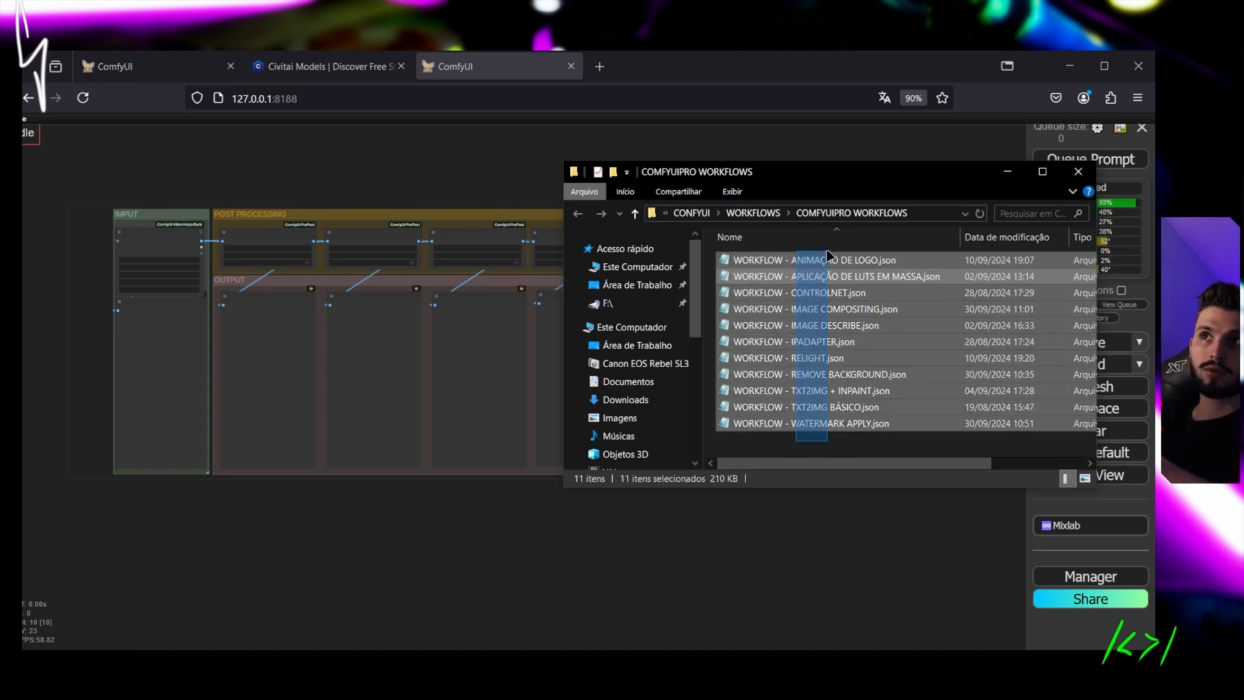
click(814, 440)
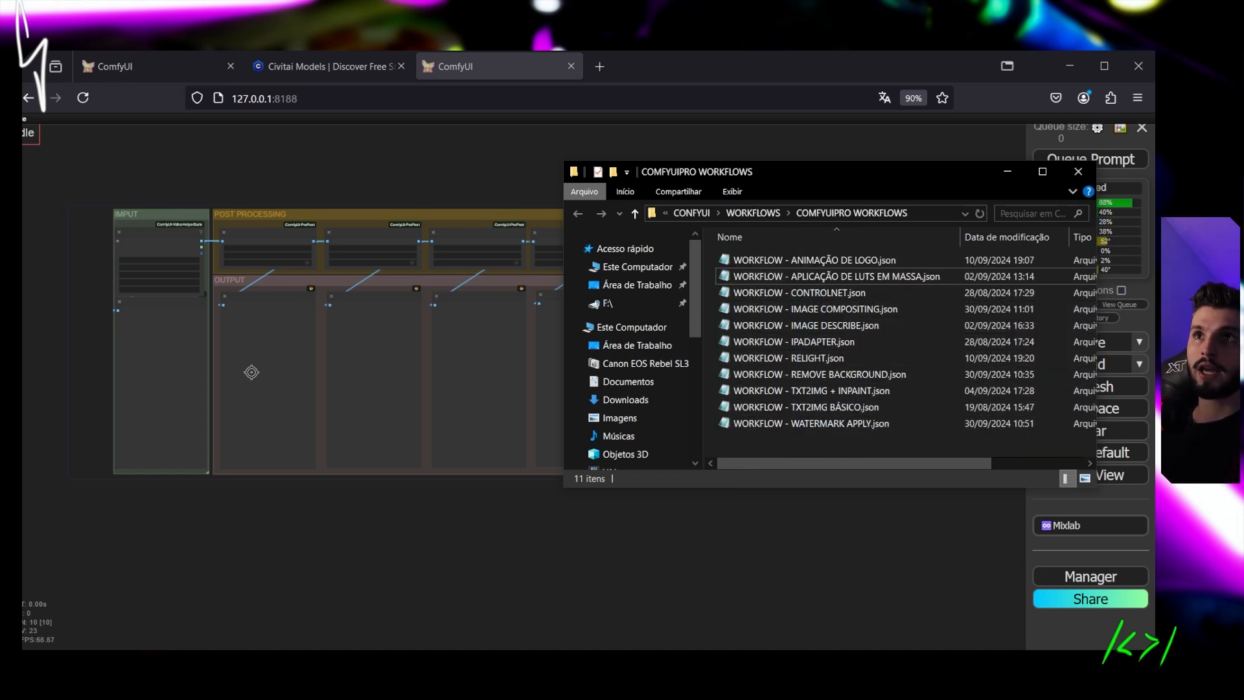
click(810, 277)
click(828, 293)
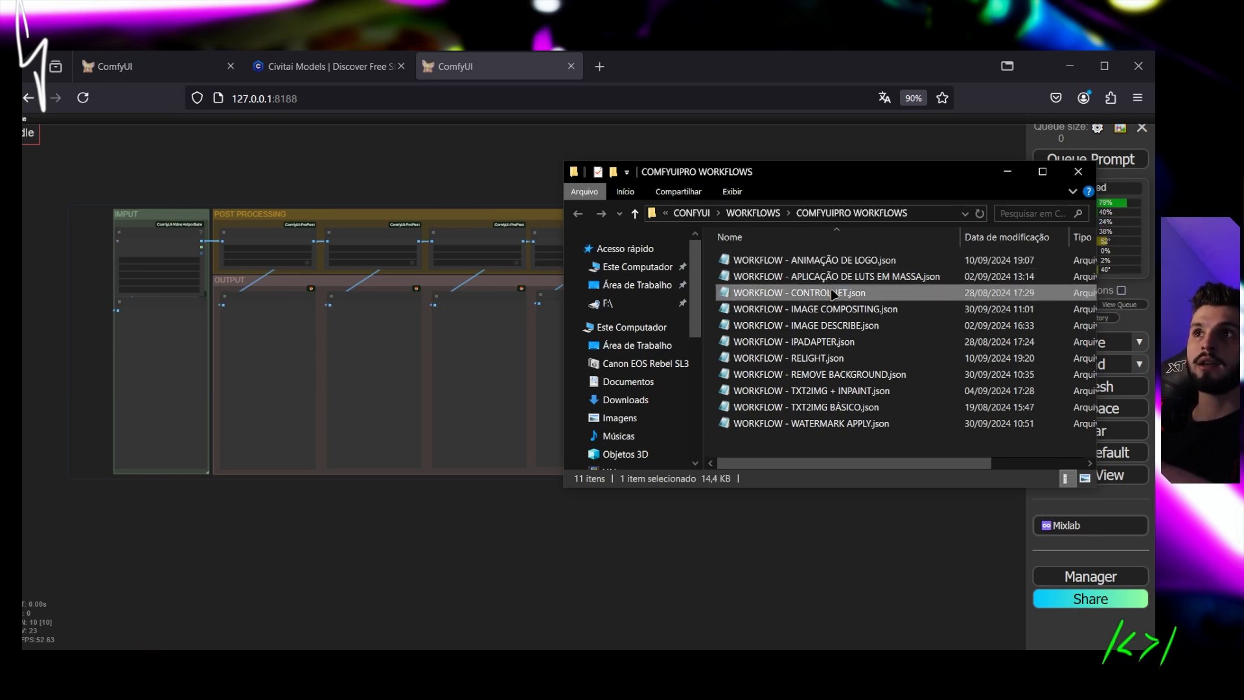
click(834, 310)
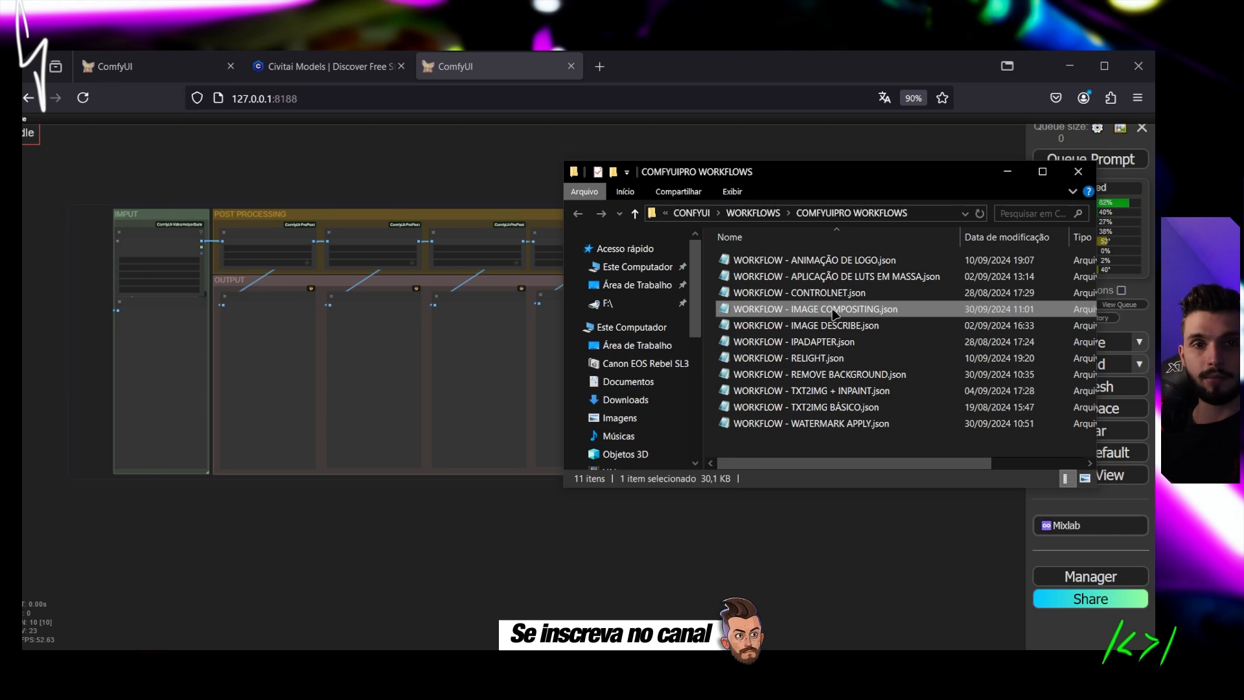
click(851, 443)
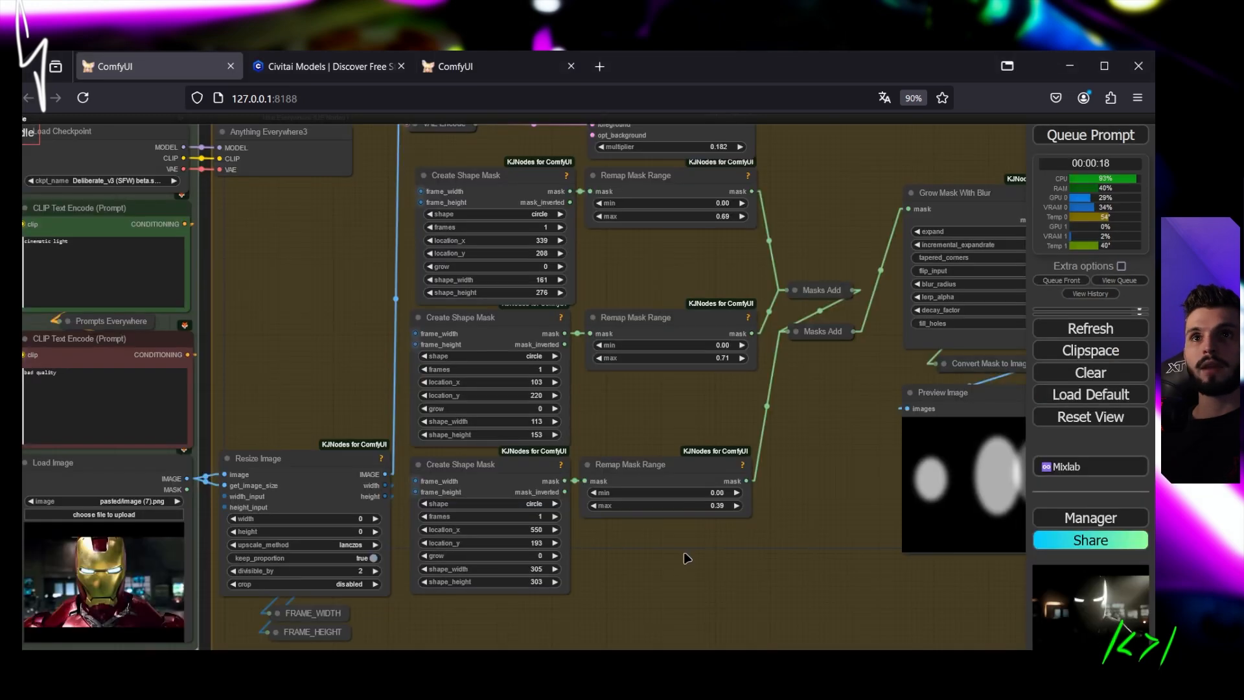
- Examine the relighting workflow from the image and shape mask nodes across to the KSampler and output previews
drag(680, 556, 723, 556)
drag(414, 332, 451, 250)
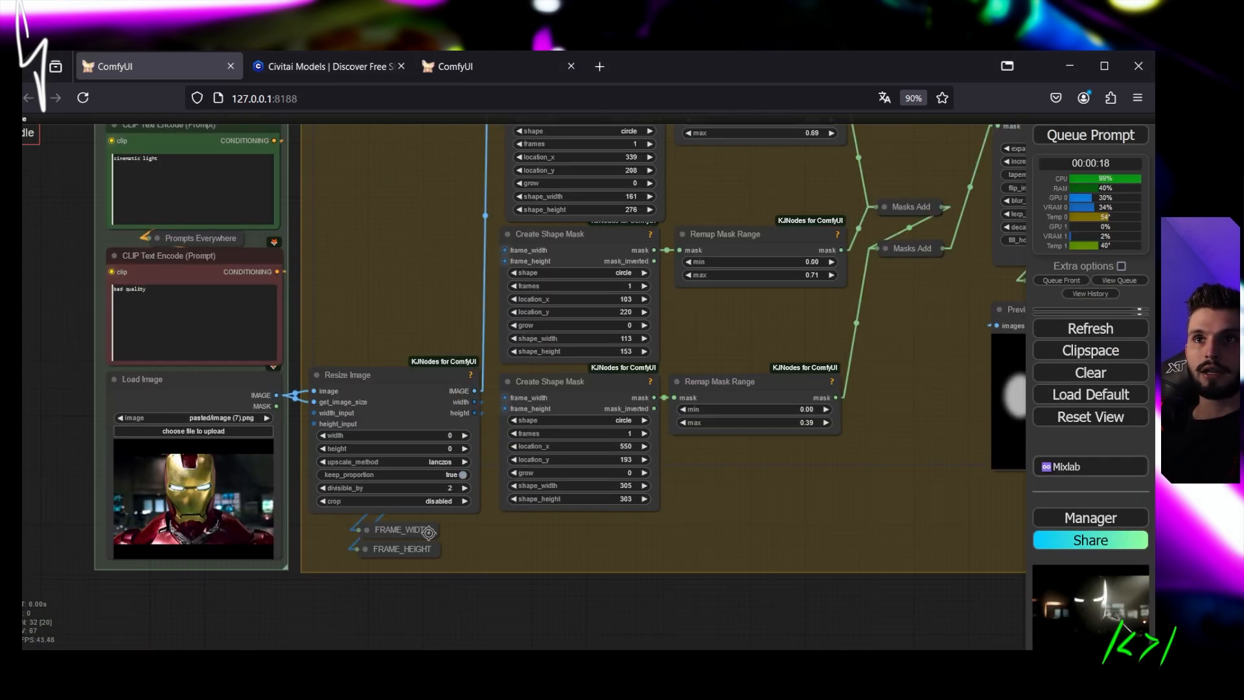
scroll(662, 538, up, 3)
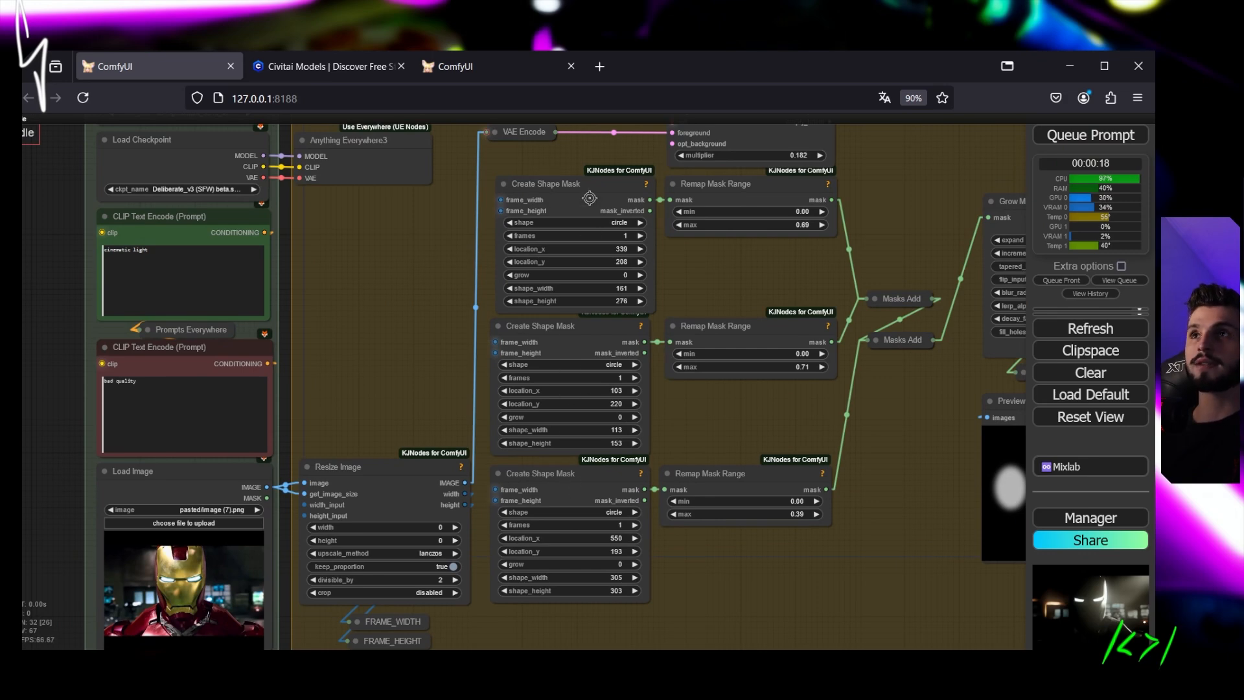
scroll(713, 275, right, 7)
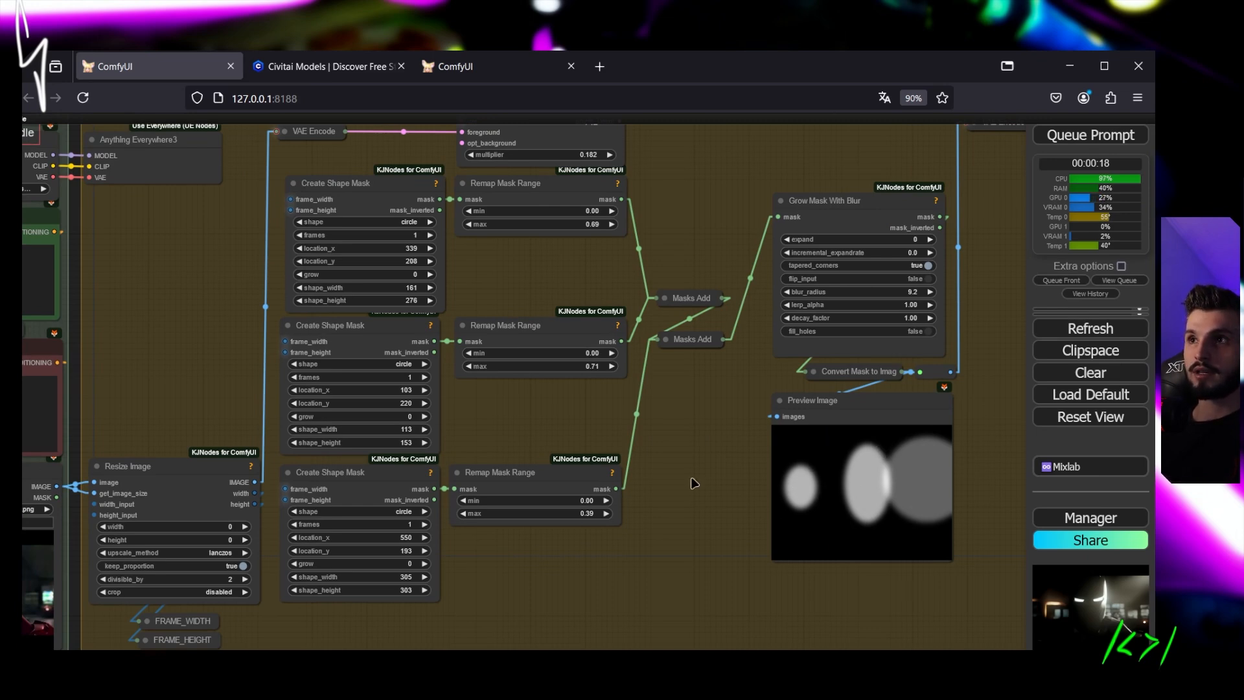
drag(694, 483, 471, 511)
scroll(757, 360, down, 3)
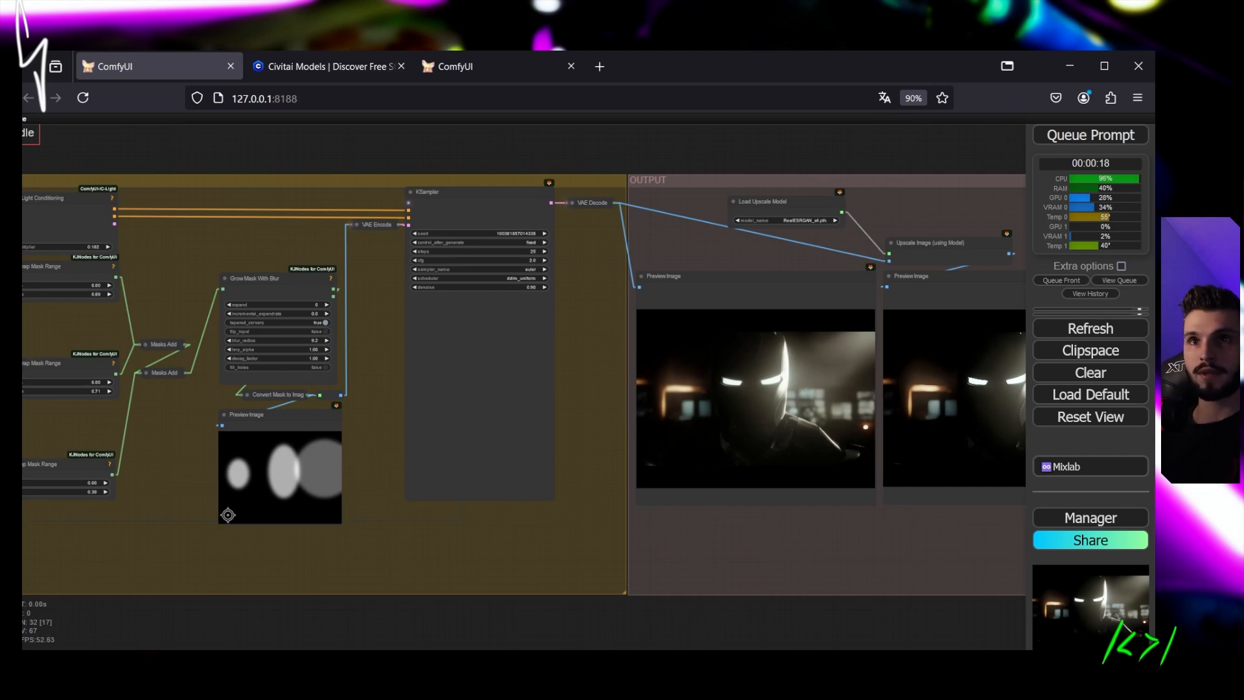
scroll(768, 535, up, 7)
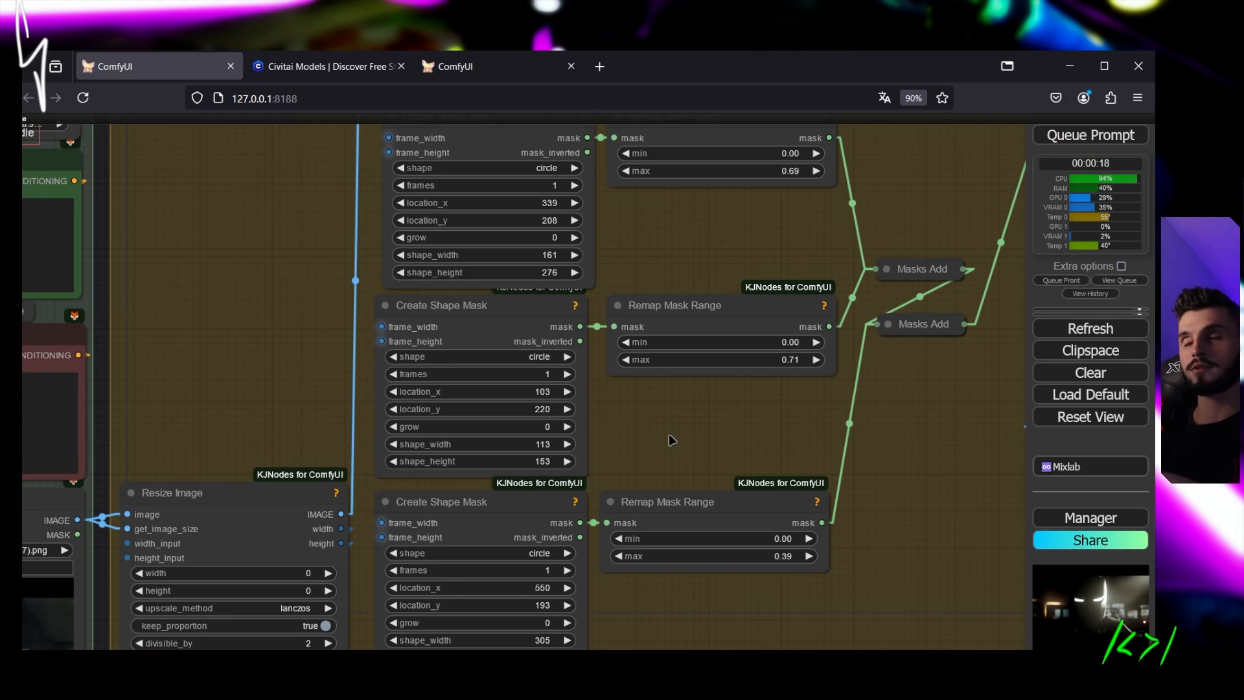
- Bypass the two lower Create Shape Mask nodes together with their Remap Mask Range nodes
scroll(672, 440, down, 3)
drag(507, 627, 745, 337)
key(ctrl+b)
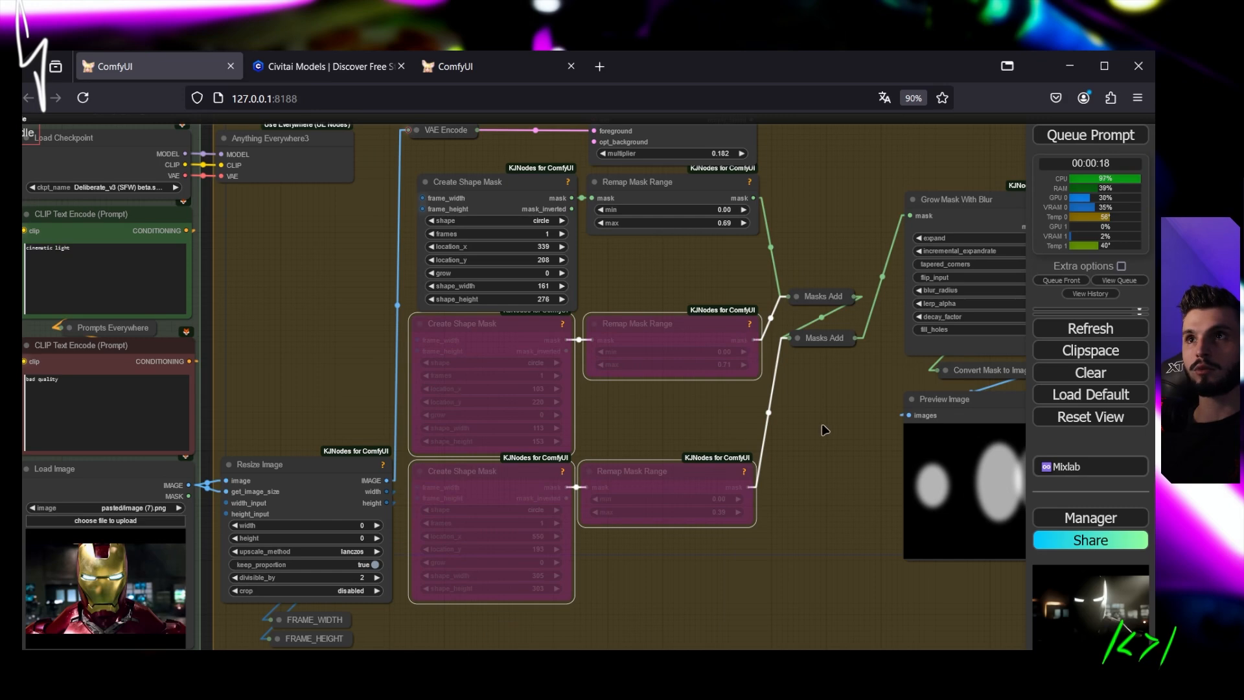
drag(824, 430, 694, 486)
drag(661, 527, 558, 539)
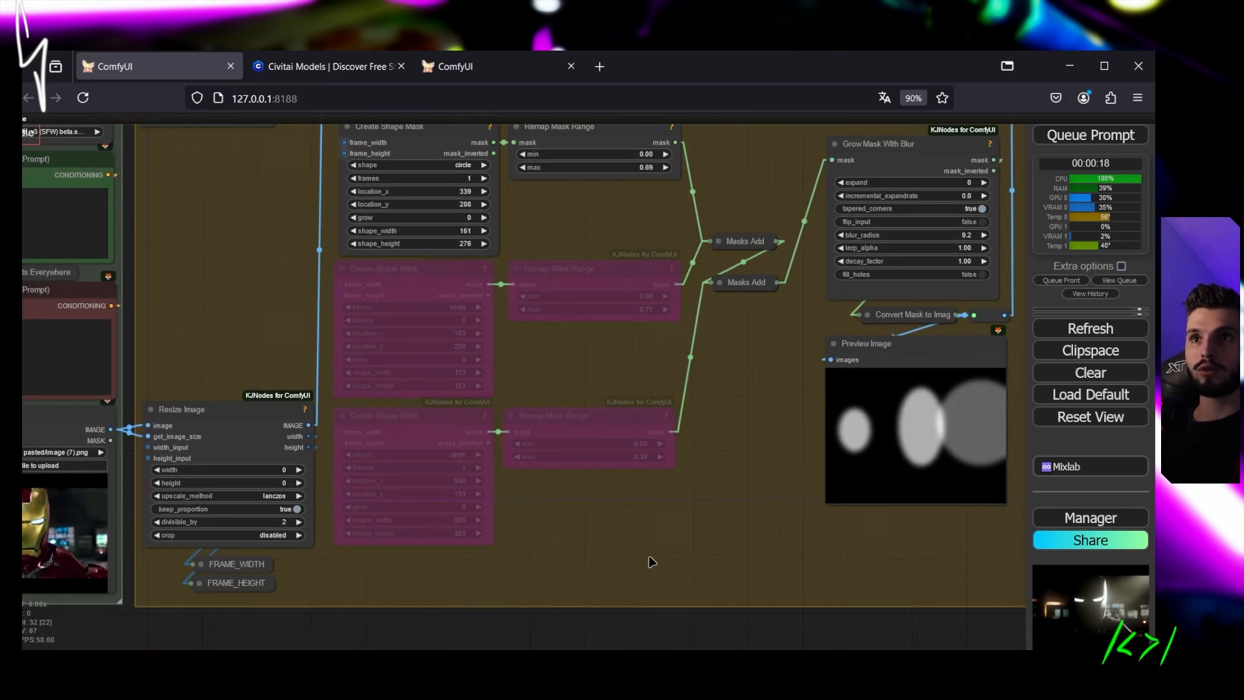
drag(708, 573, 446, 300)
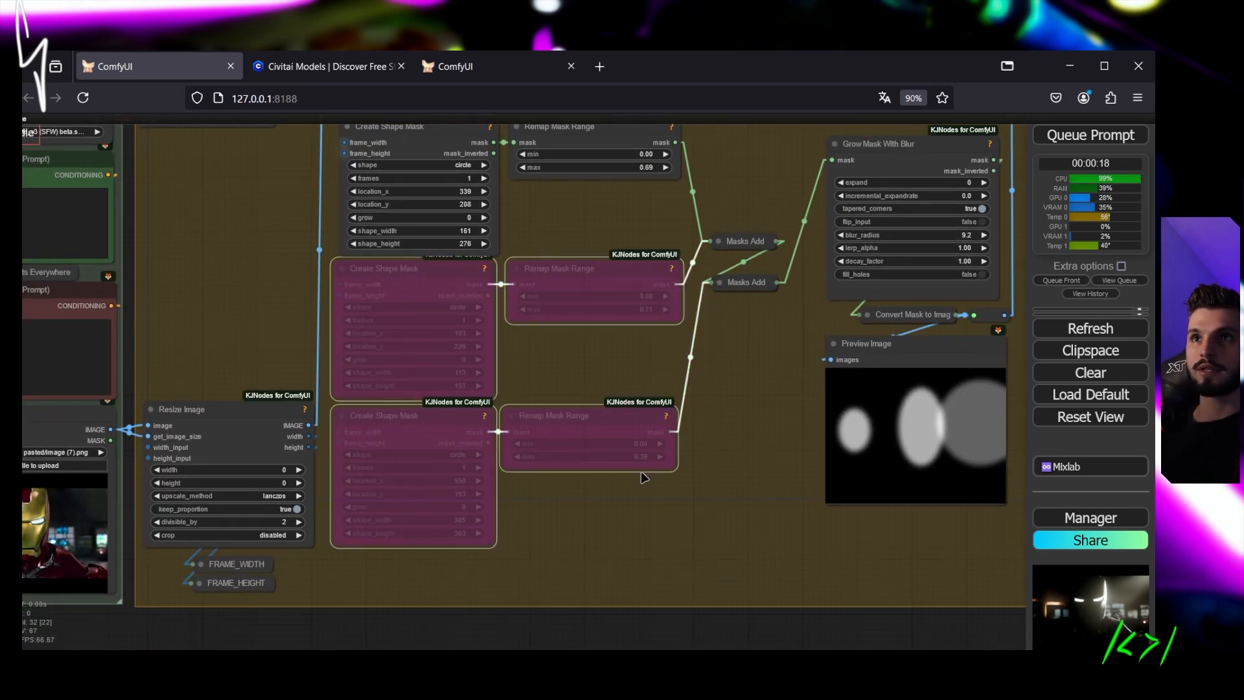
click(754, 501)
- Bypass the KSampler, VAE Decode and every node in the OUTPUT group
scroll(713, 366, down, 3)
drag(972, 408, 650, 478)
drag(763, 523, 462, 273)
drag(263, 555, 891, 147)
key(ctrl+b)
click(402, 408)
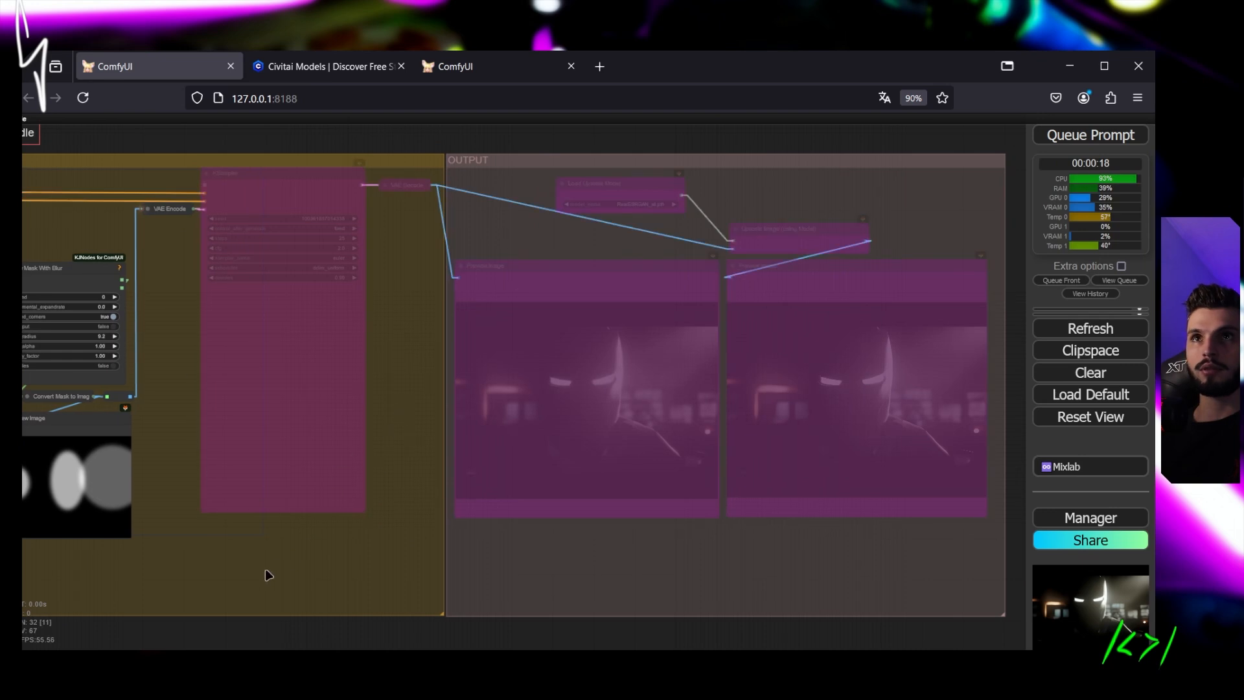
- Bypass both Masks Add nodes and run the workflow to preview only the first shape mask
drag(269, 574, 963, 535)
click(1120, 137)
scroll(648, 343, up, 3)
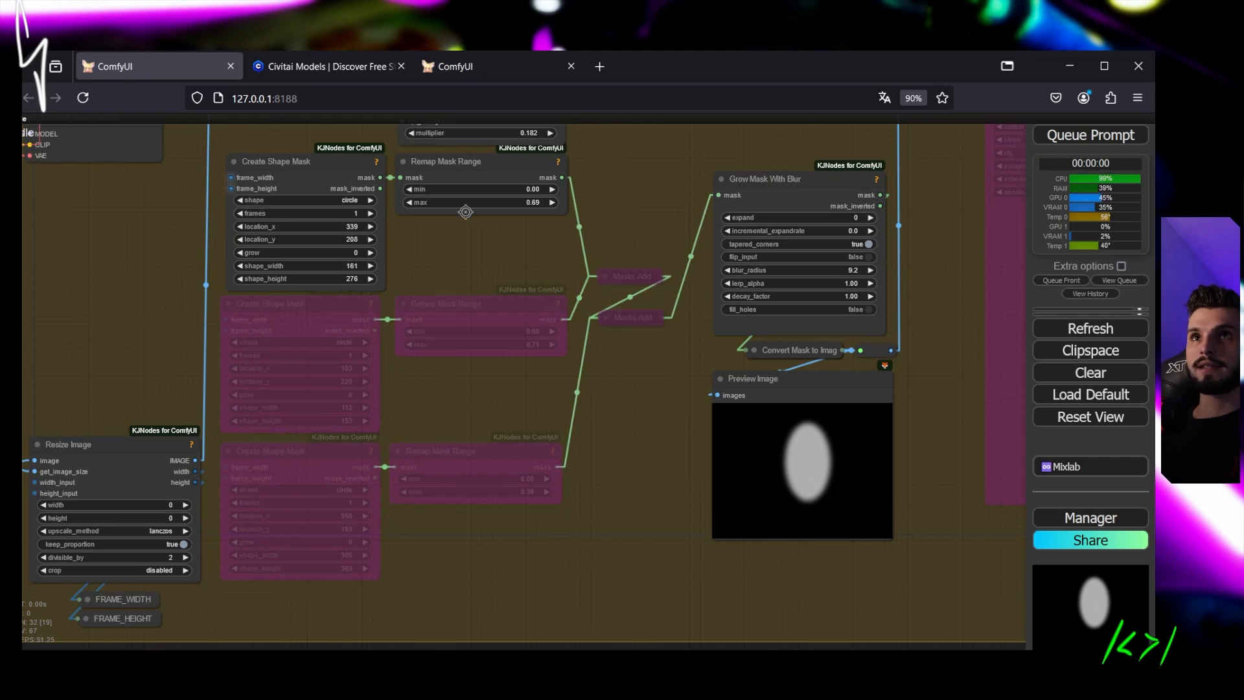
- Move the first Create Shape Mask's circle to location_x 203 and location_y 332
drag(681, 468, 659, 531)
scroll(441, 330, up, 5)
drag(451, 316, 720, 333)
scroll(482, 285, down, 4)
drag(556, 385, 253, 290)
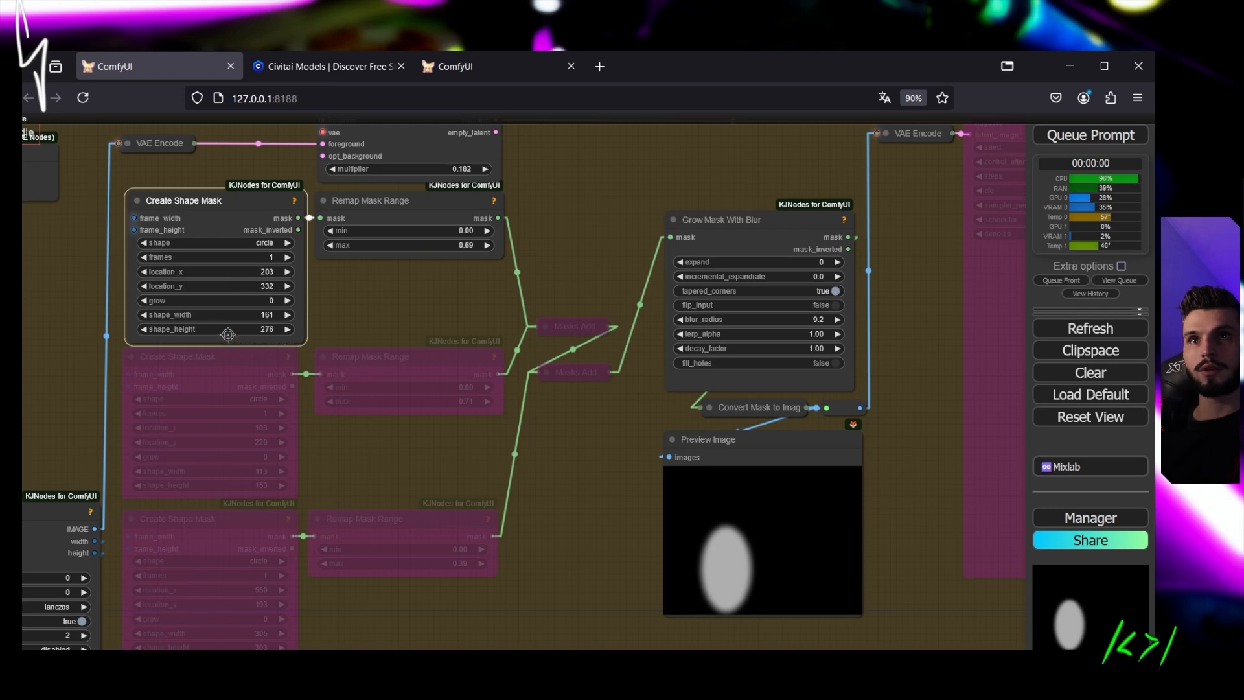
- Resize the first mask to shape_width 299 and shape_height 274, and set its Remap Mask Range max to 0.12
drag(236, 316, 262, 331)
click(430, 206)
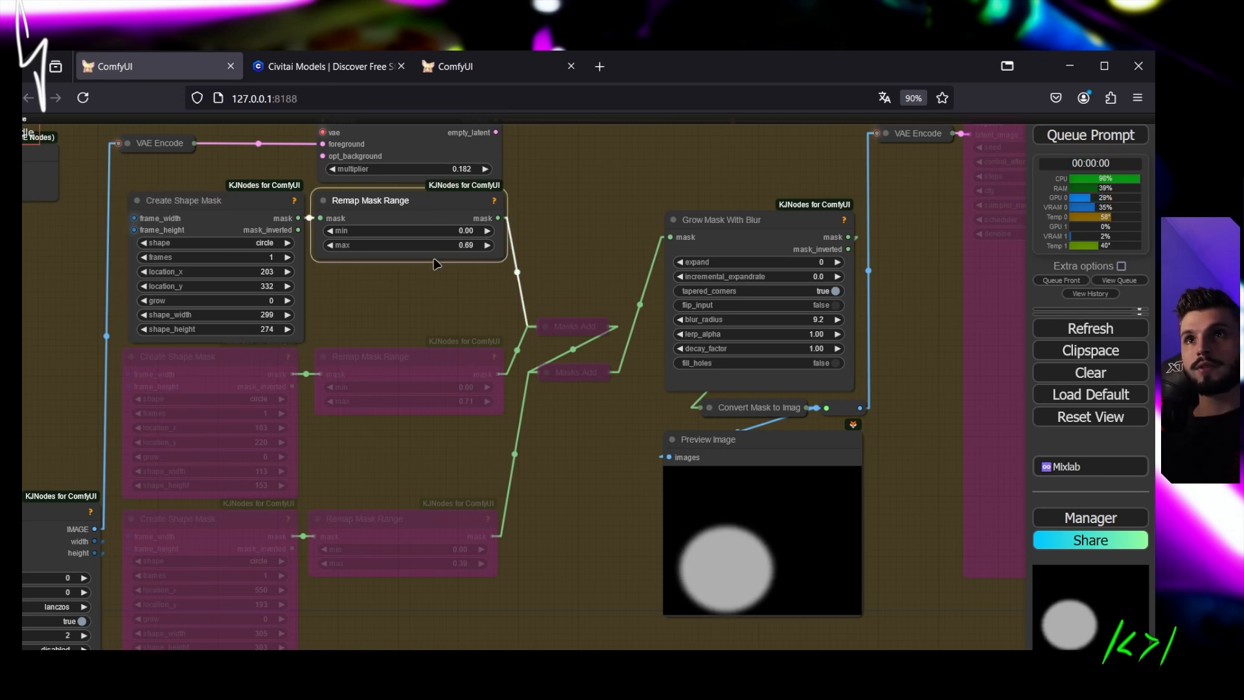
drag(456, 244, 430, 245)
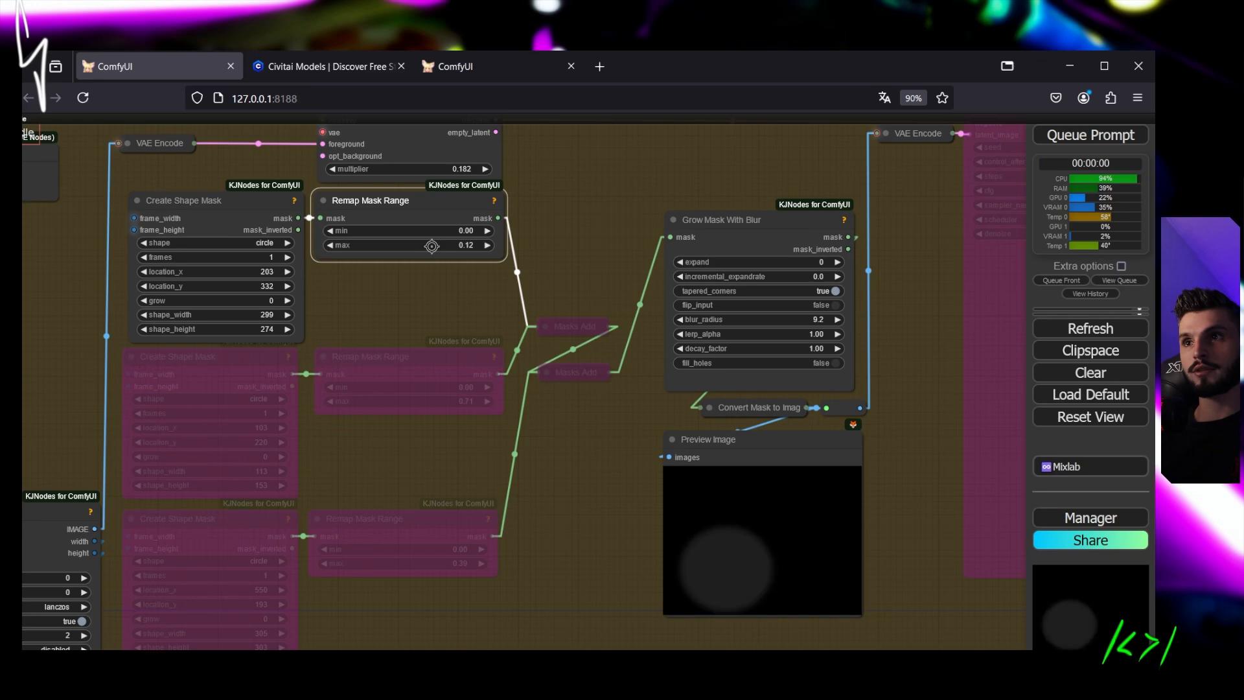
- Re-enable the two lower Create Shape Mask and Remap Mask Range pairs and both Masks Add nodes
scroll(680, 305, up, 10)
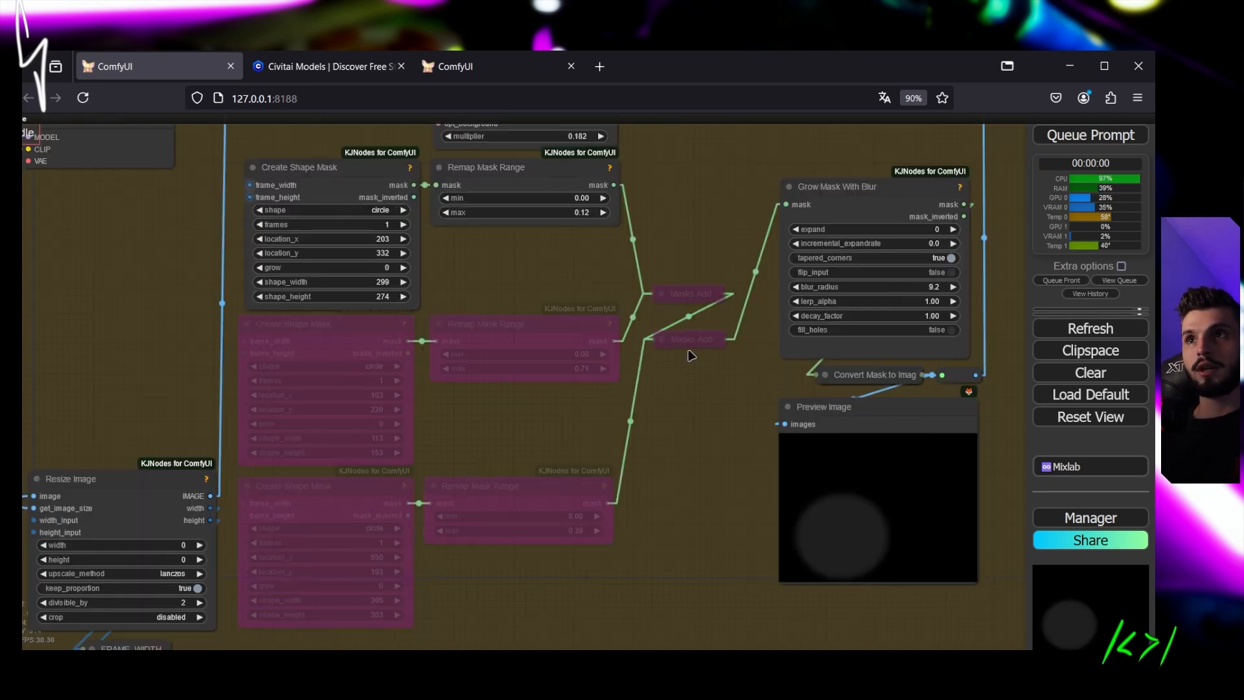
scroll(667, 287, down, 10)
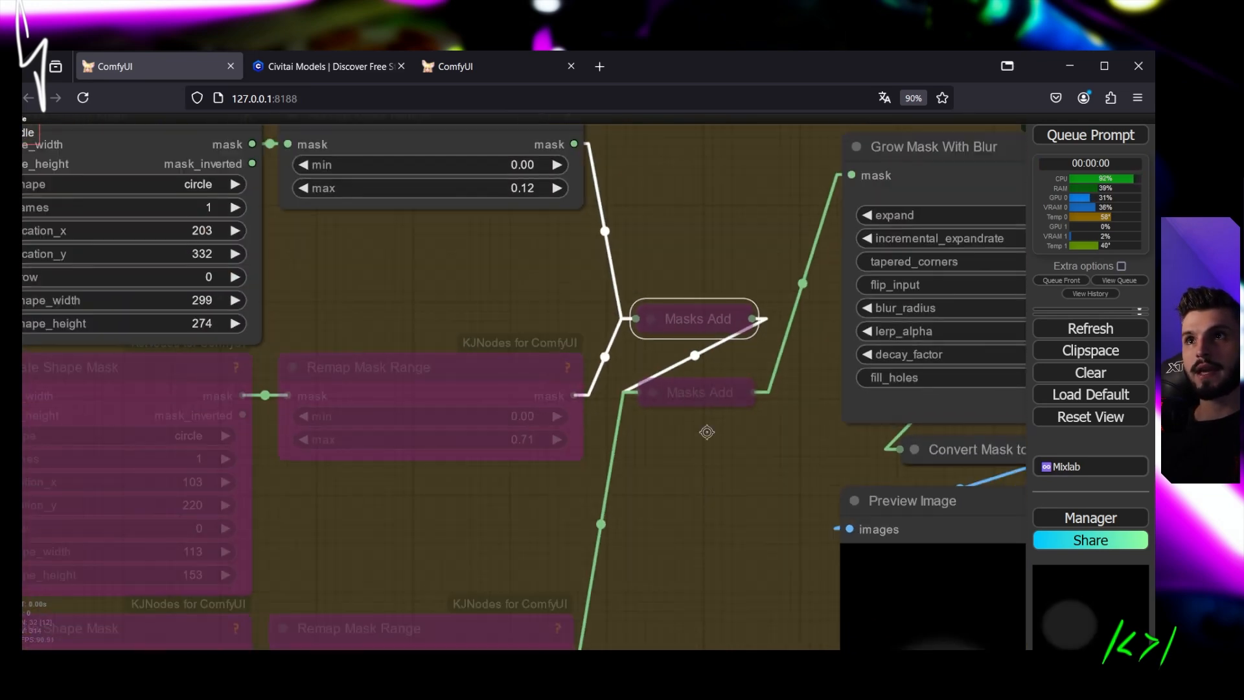
scroll(659, 257, up, 3)
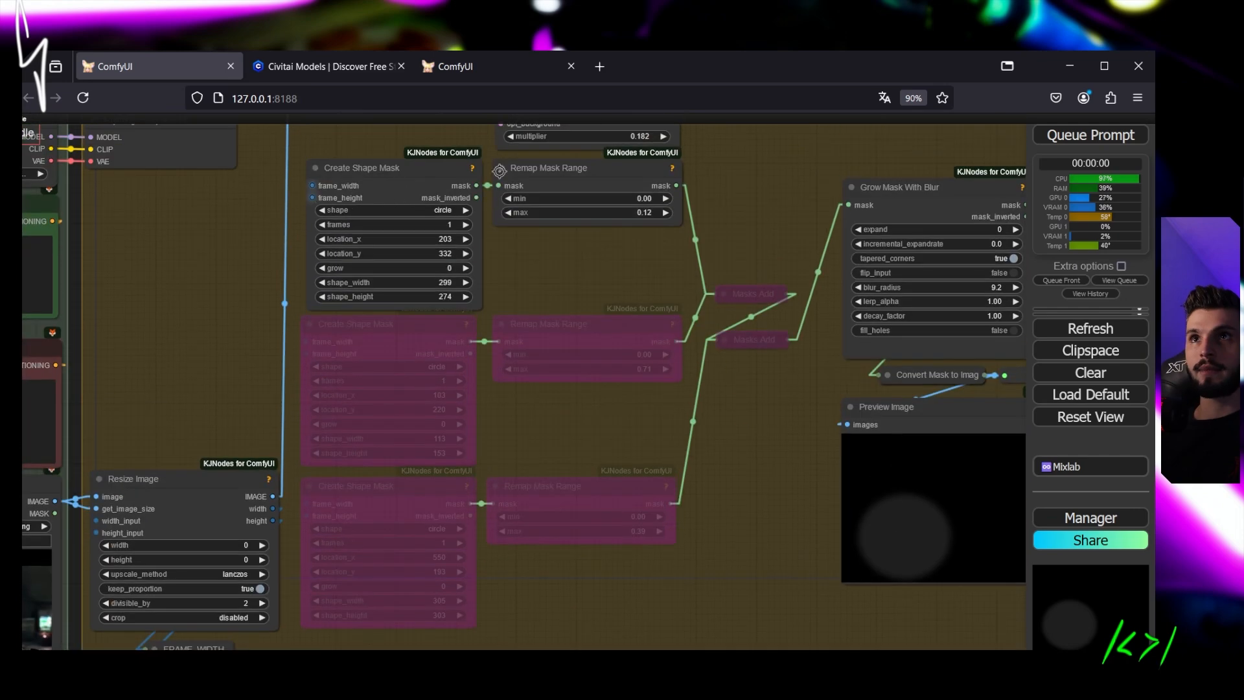
drag(707, 473, 659, 425)
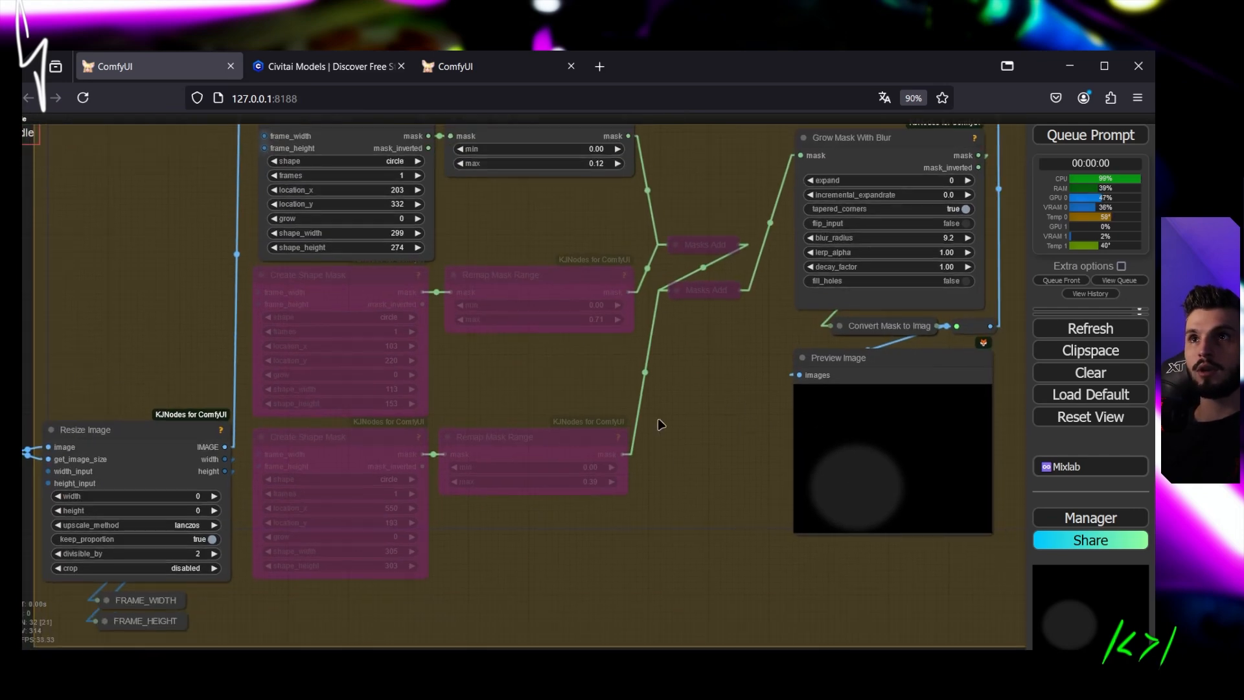
drag(706, 546, 348, 285)
key(ctrl+b)
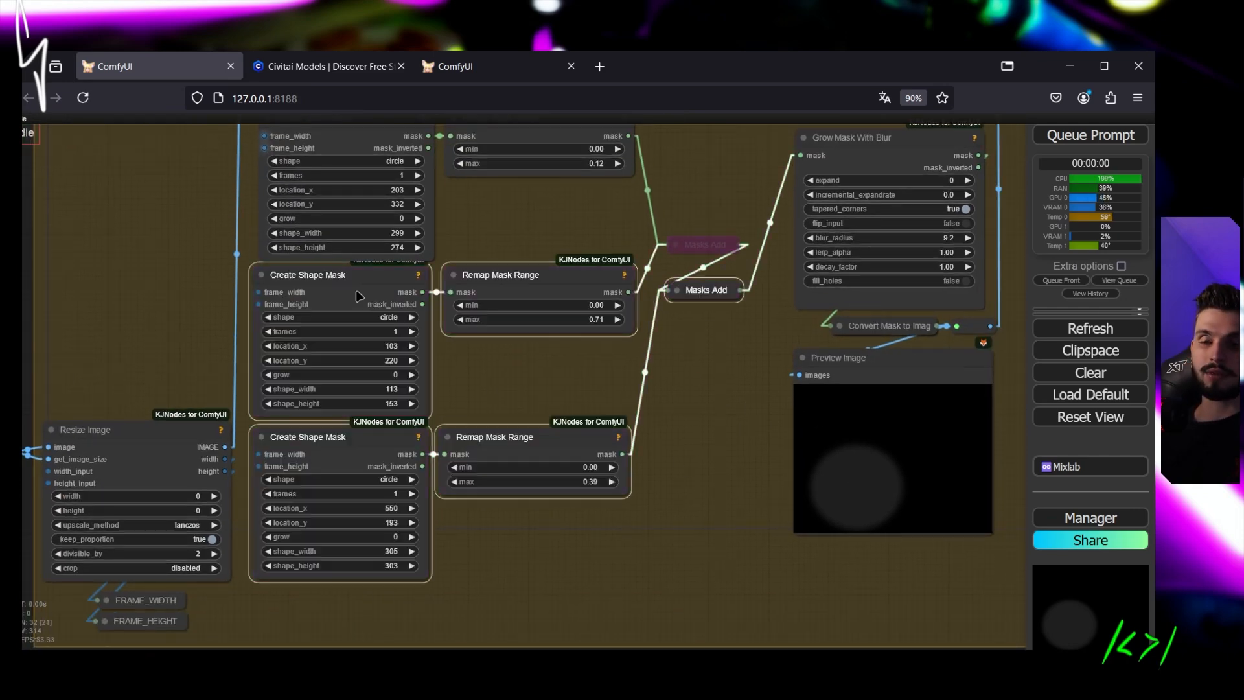
click(699, 246)
key(ctrl+b)
drag(722, 431, 725, 386)
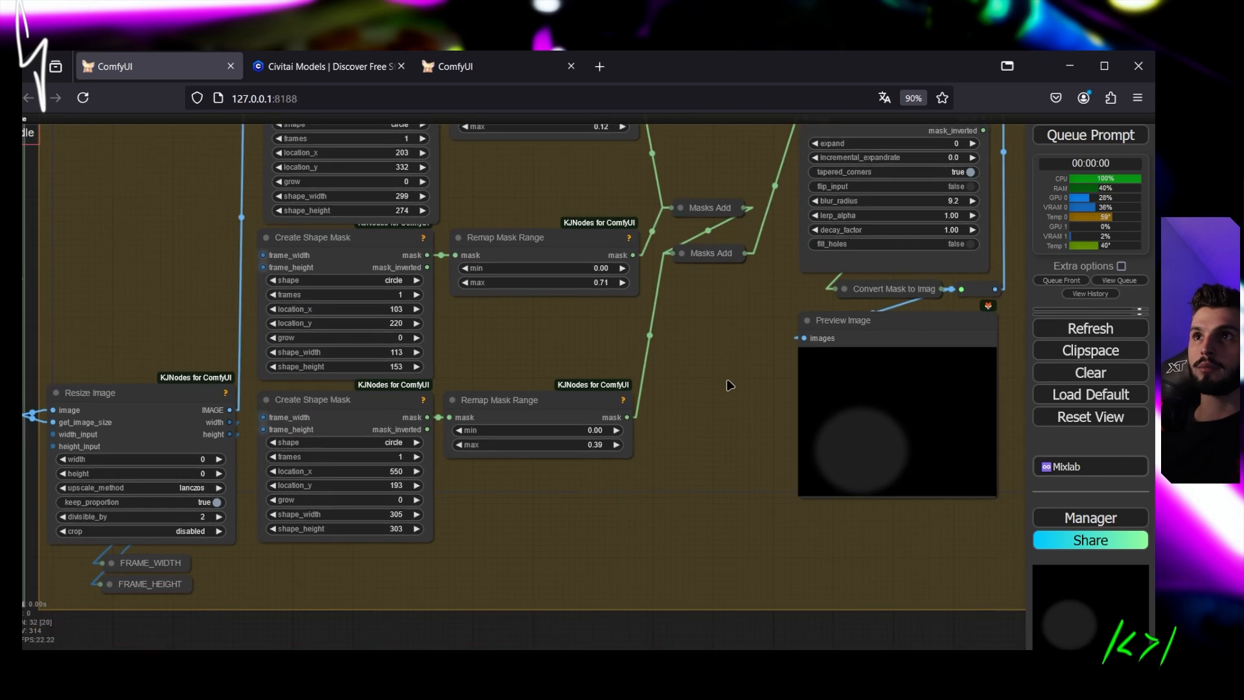
- Duplicate the lowest Create Shape Mask and Remap Mask Range pair and place the copies directly below the originals
scroll(744, 286, down, 3)
drag(464, 512, 613, 358)
key(ctrl+c)
key(ctrl+v)
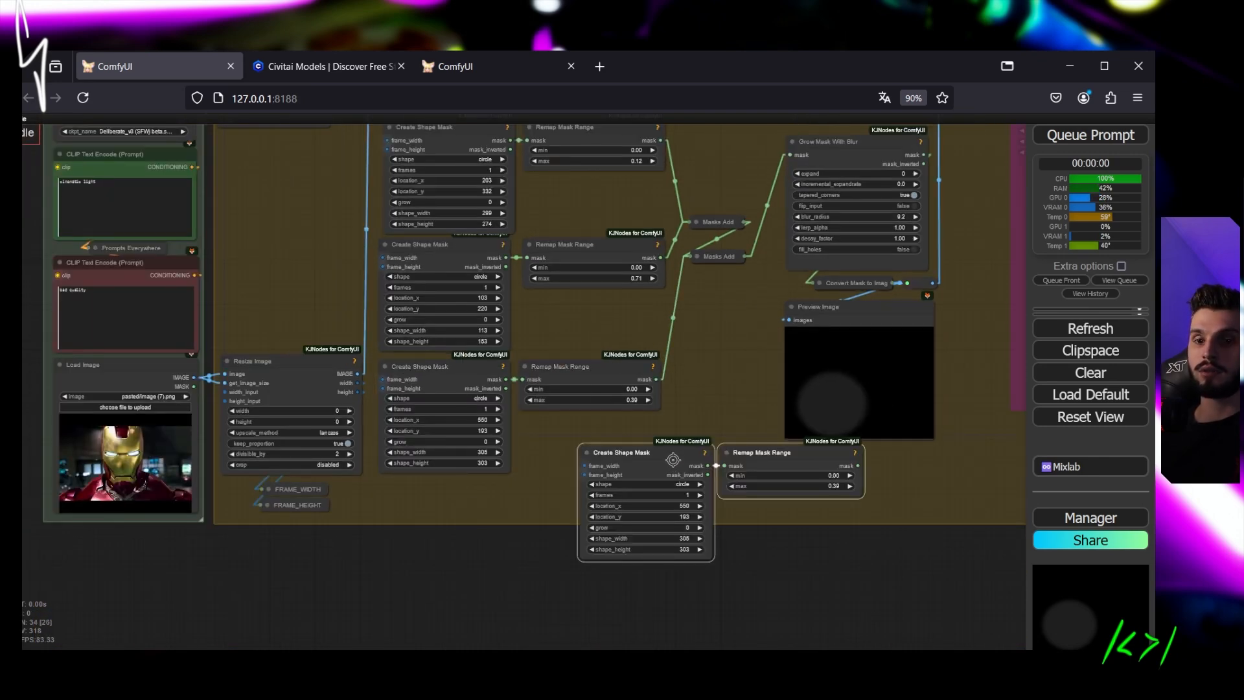
drag(672, 459, 461, 521)
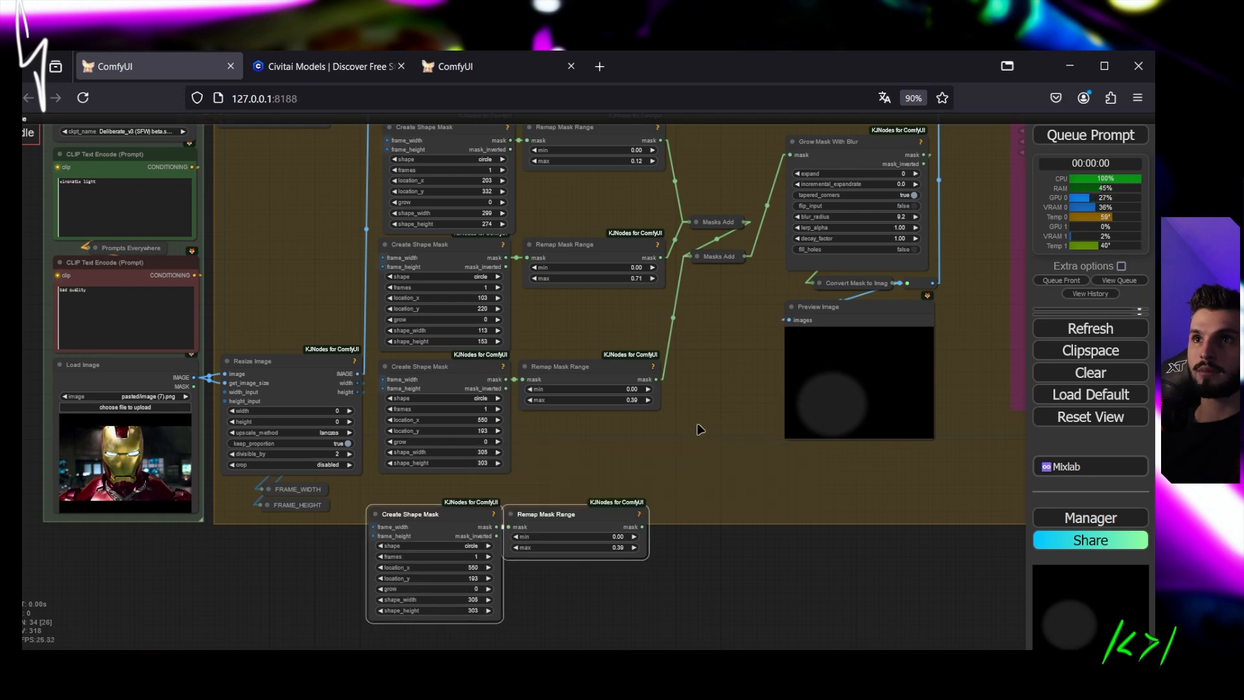
- Duplicate the second Masks Add node and place the copy beside the third mask row, below its Remap Mask Range
click(715, 256)
key(ctrl+c)
key(ctrl+v)
drag(728, 400, 701, 419)
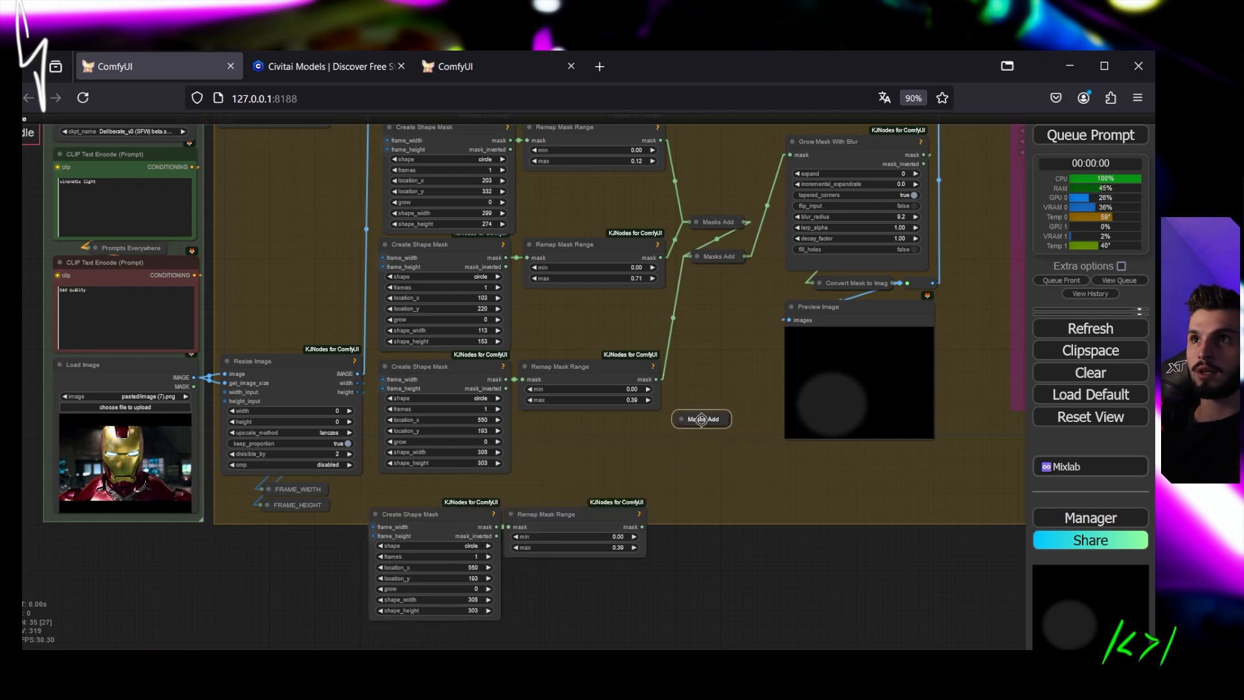
- Expand the second Masks Add node and its copy so their inputs and outputs are accessible
scroll(700, 255, up, 7)
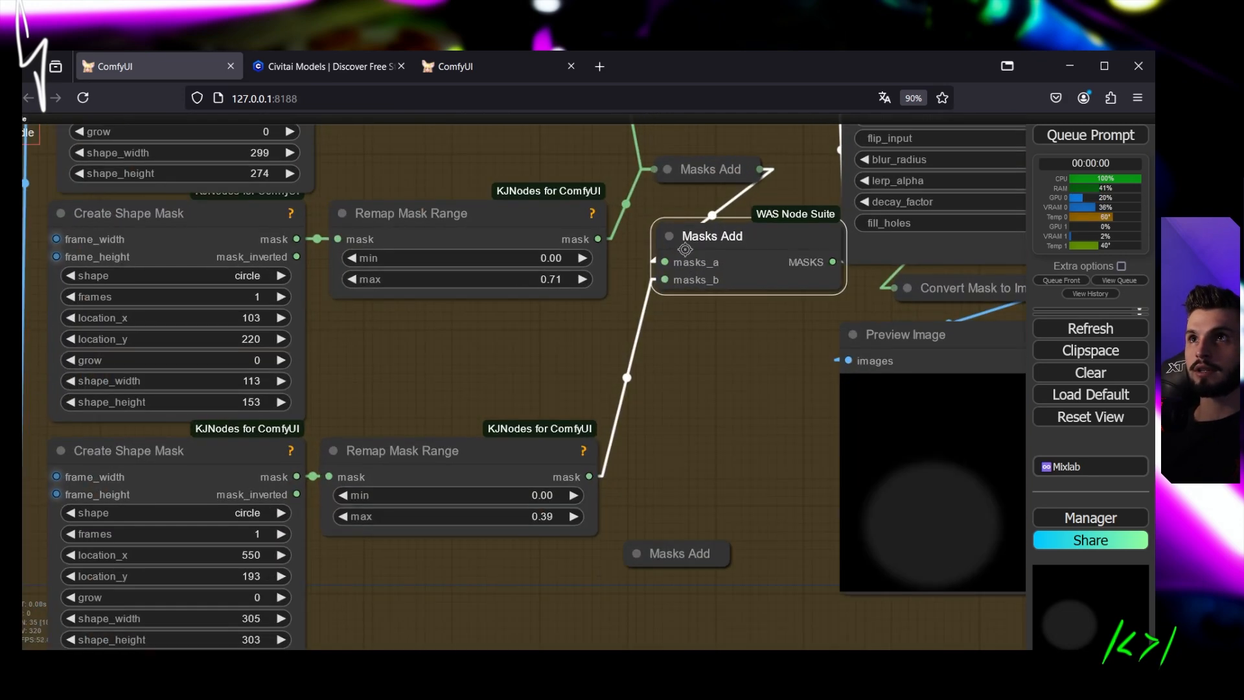
click(698, 259)
click(665, 235)
scroll(690, 262, down, 3)
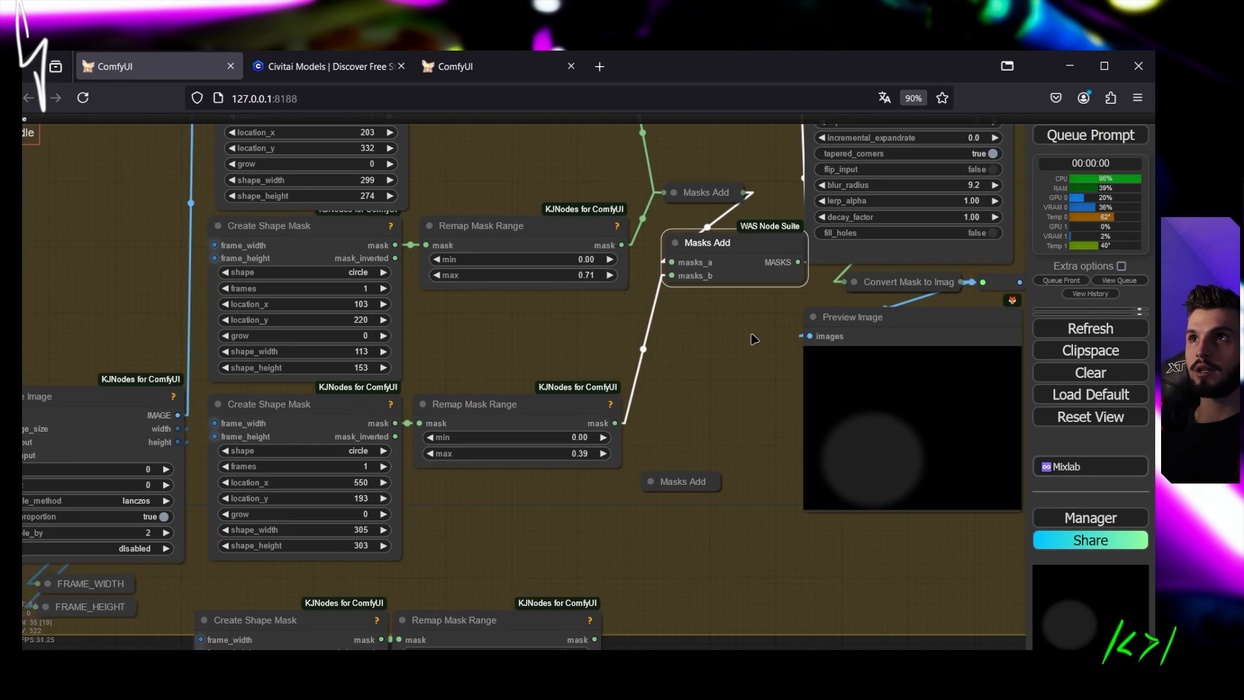
click(647, 477)
- Feed the second Masks Add and the copied Remap Mask Range into the new Masks Add, and its output into Grow Mask With Blur
drag(775, 257, 638, 468)
drag(625, 557, 671, 391)
drag(641, 474, 696, 350)
drag(716, 501, 576, 638)
scroll(577, 639, down, 3)
drag(649, 516, 677, 211)
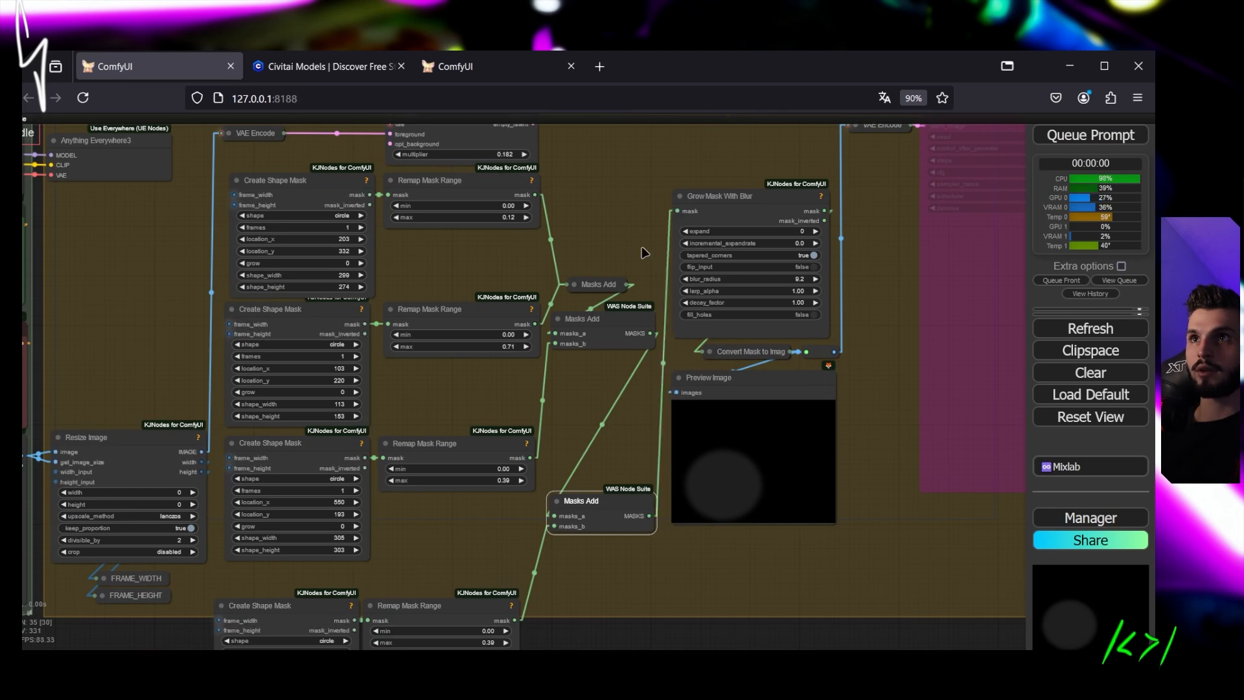
- Collapse the second and third Masks Add nodes and move the third one up directly beneath the second
drag(644, 255, 673, 207)
click(592, 283)
click(589, 277)
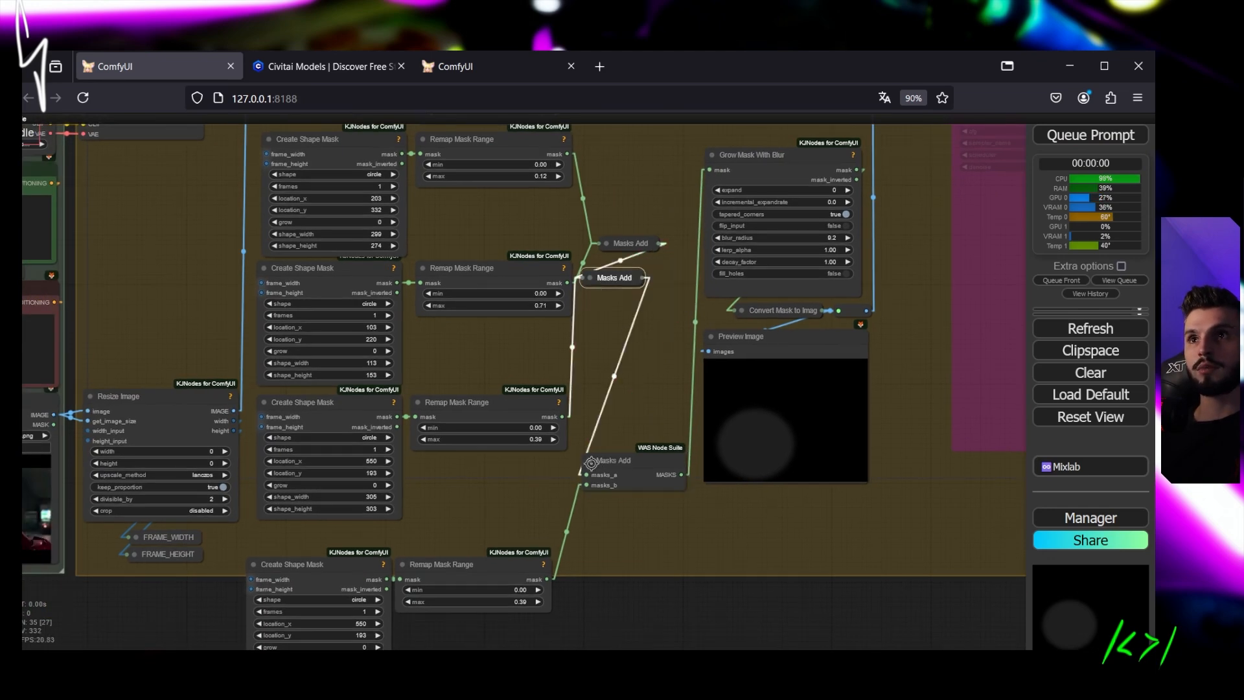
click(587, 460)
drag(628, 459, 635, 327)
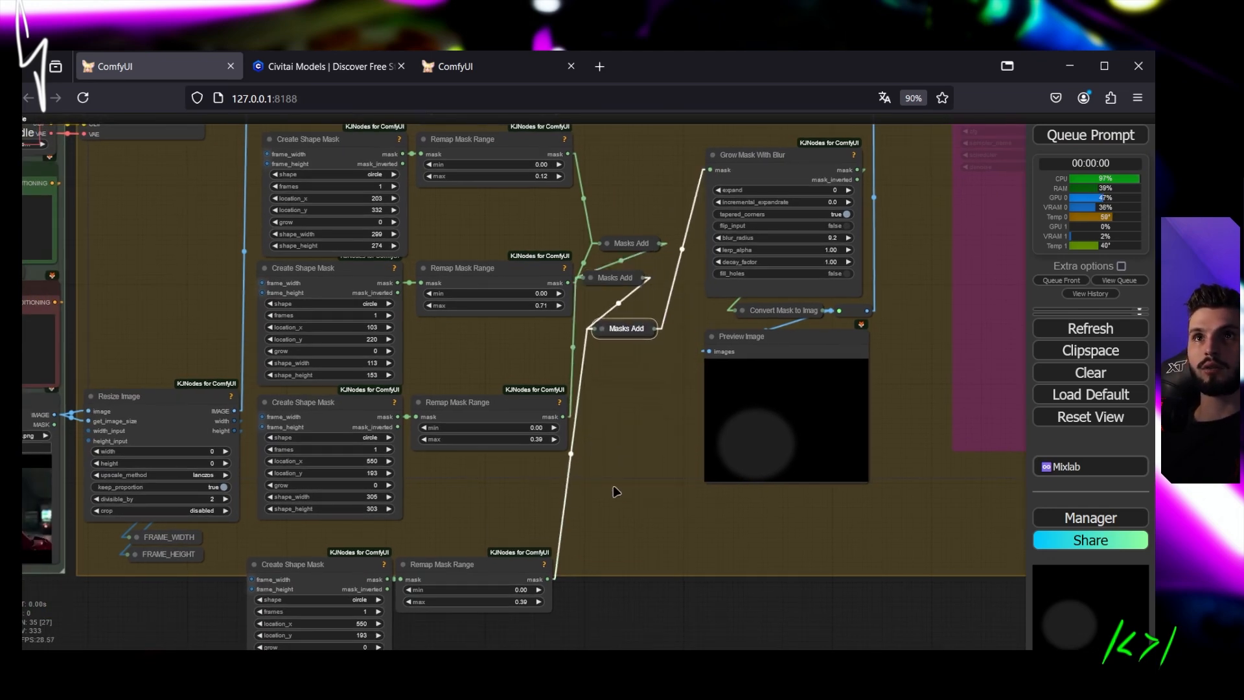
- Run the workflow to render the combined shape masks and inspect them in the mask's Preview Image node
scroll(614, 491, down, 3)
key(ctrl+Return)
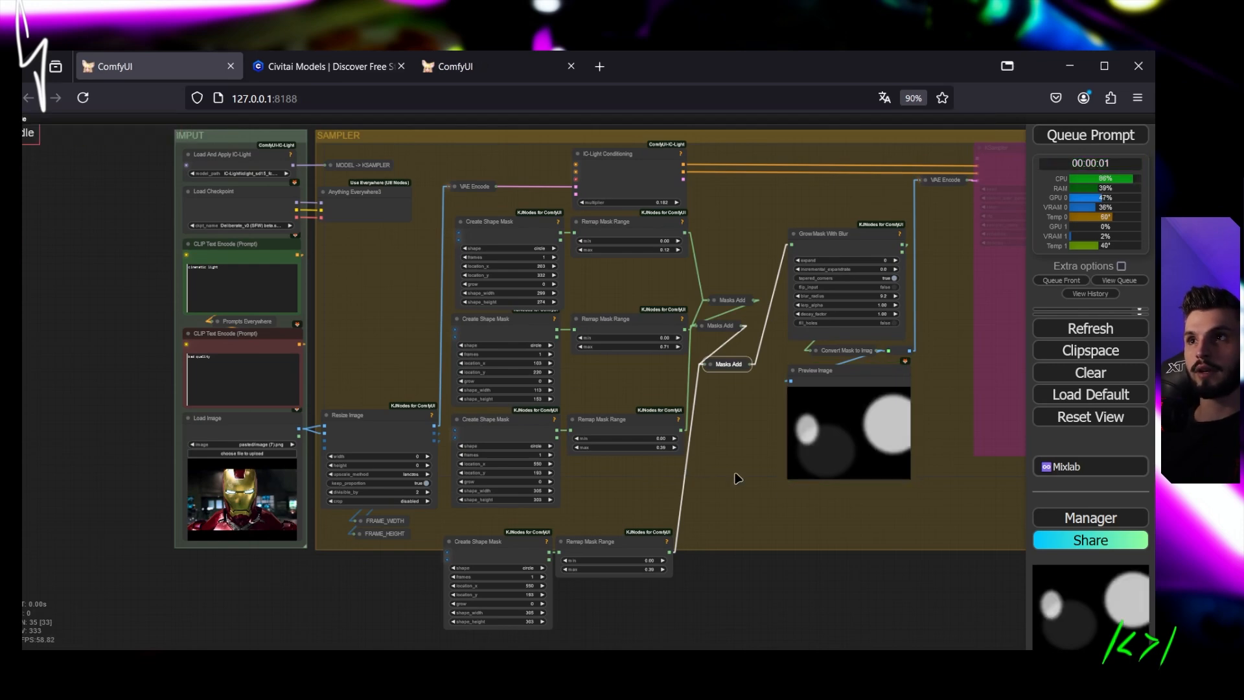
scroll(737, 478, up, 2)
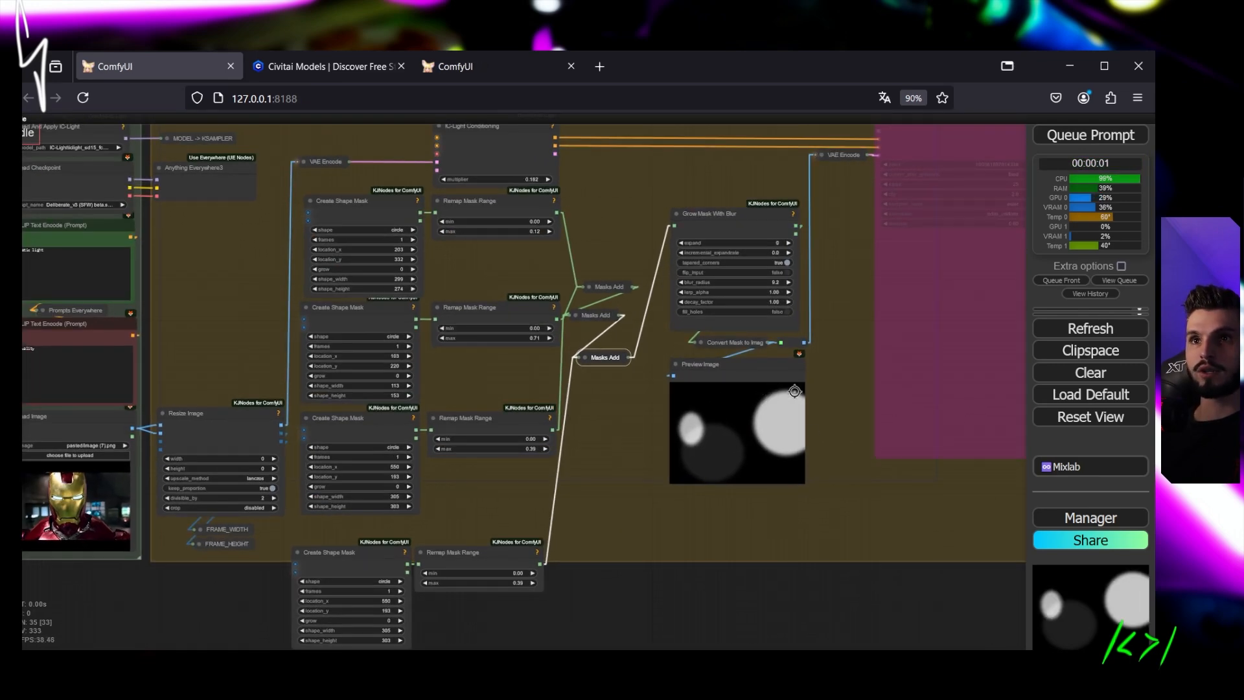
scroll(764, 414, up, 5)
- Set location_x of the lowest Create Shape Mask to 270 and regenerate the mask preview
drag(489, 533, 729, 418)
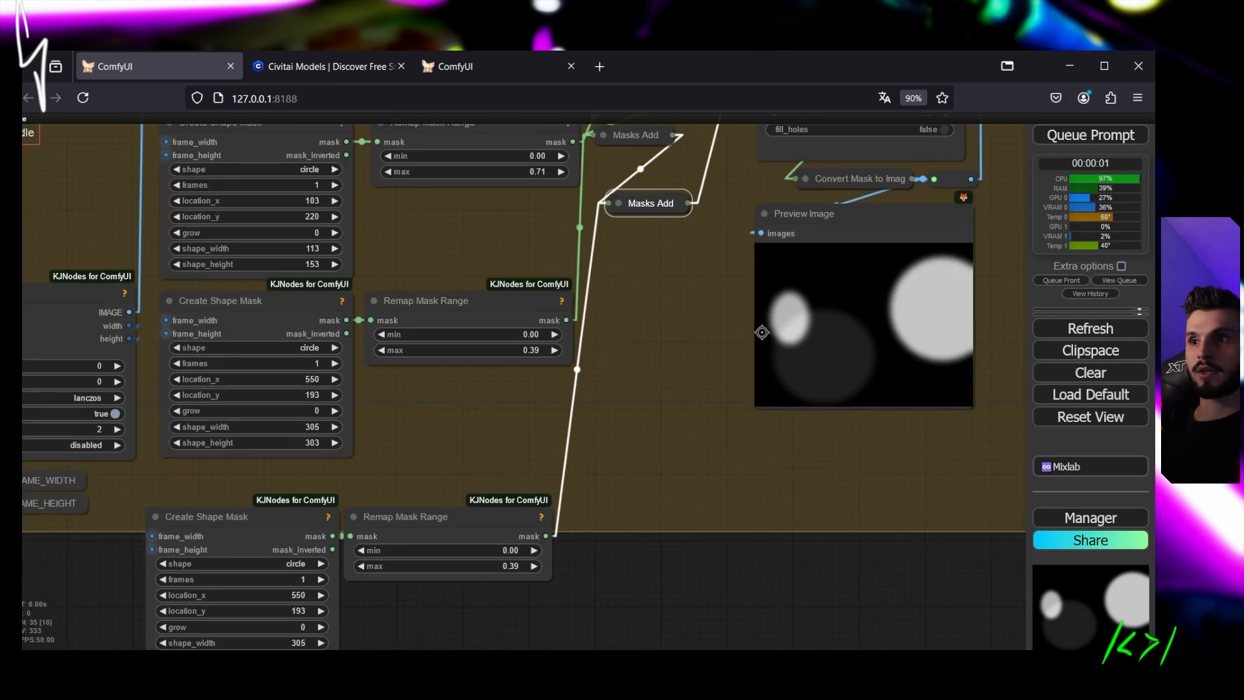
click(283, 595)
drag(284, 595, 191, 600)
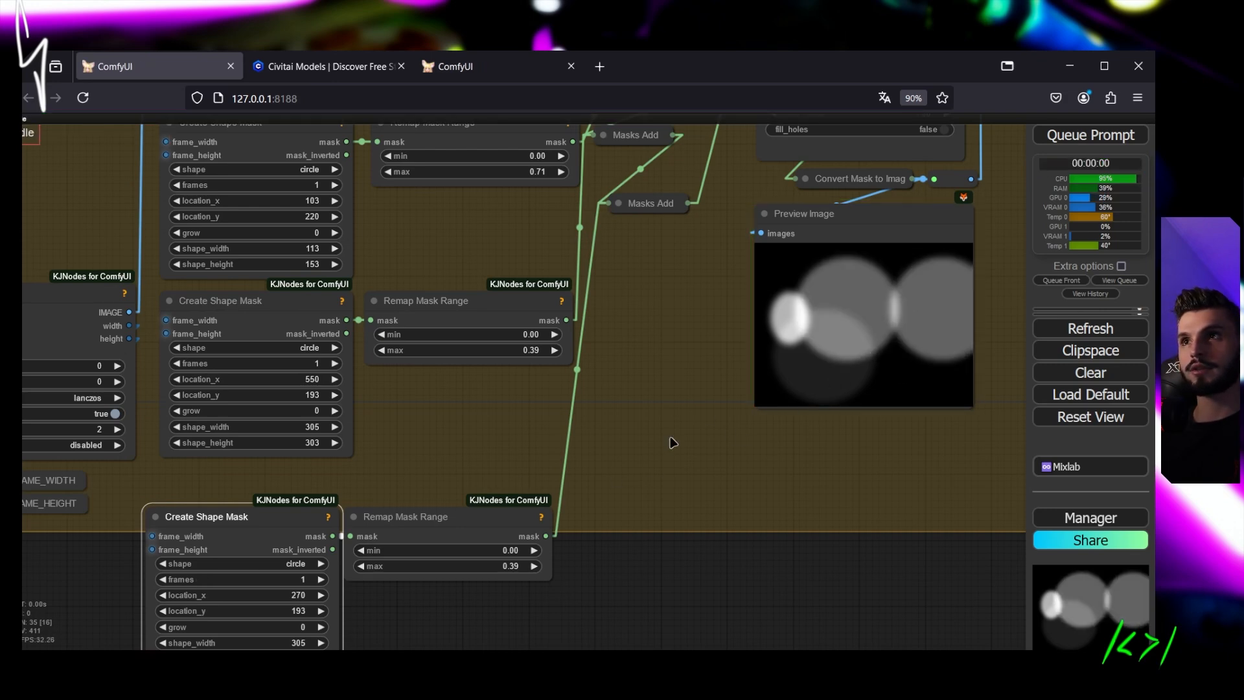
- Re-enable the bypassed KSampler, VAE Decode and OUTPUT group nodes, and generate the relit image
scroll(672, 442, down, 6)
drag(360, 538, 814, 175)
key(ctrl+b)
key(ctrl+Return)
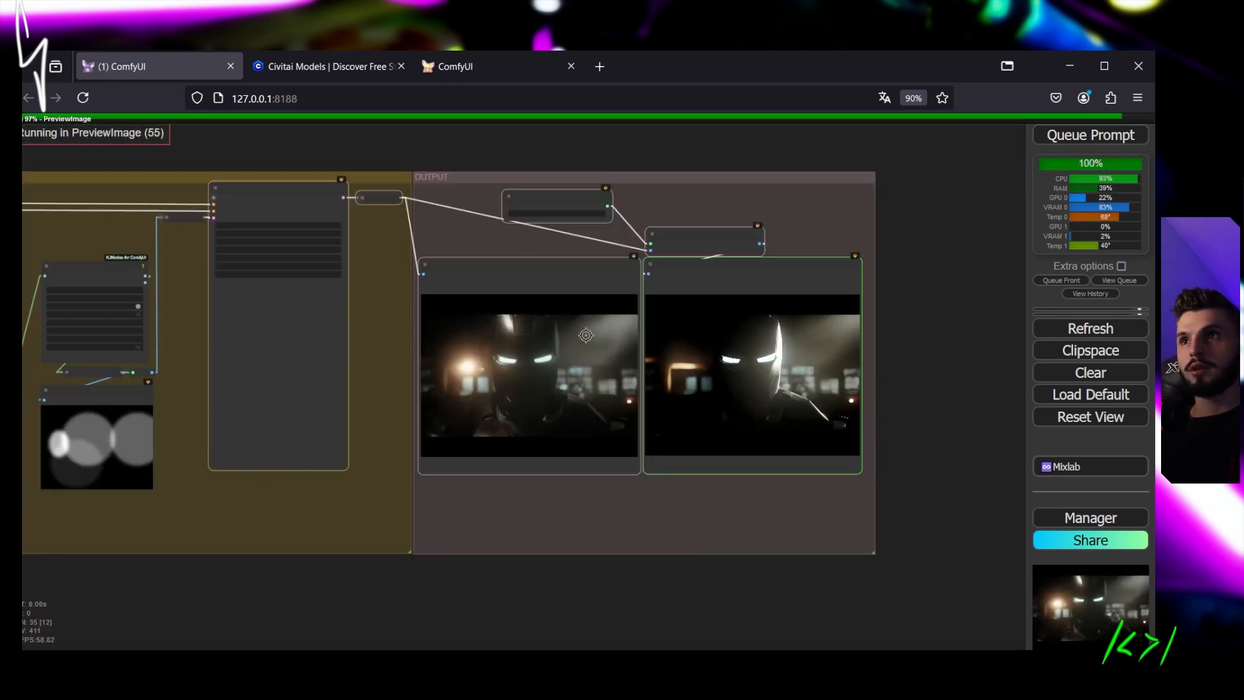
- Examine the relit and upscaled output previews and compare their lighting with the combined mask preview
drag(586, 334, 737, 317)
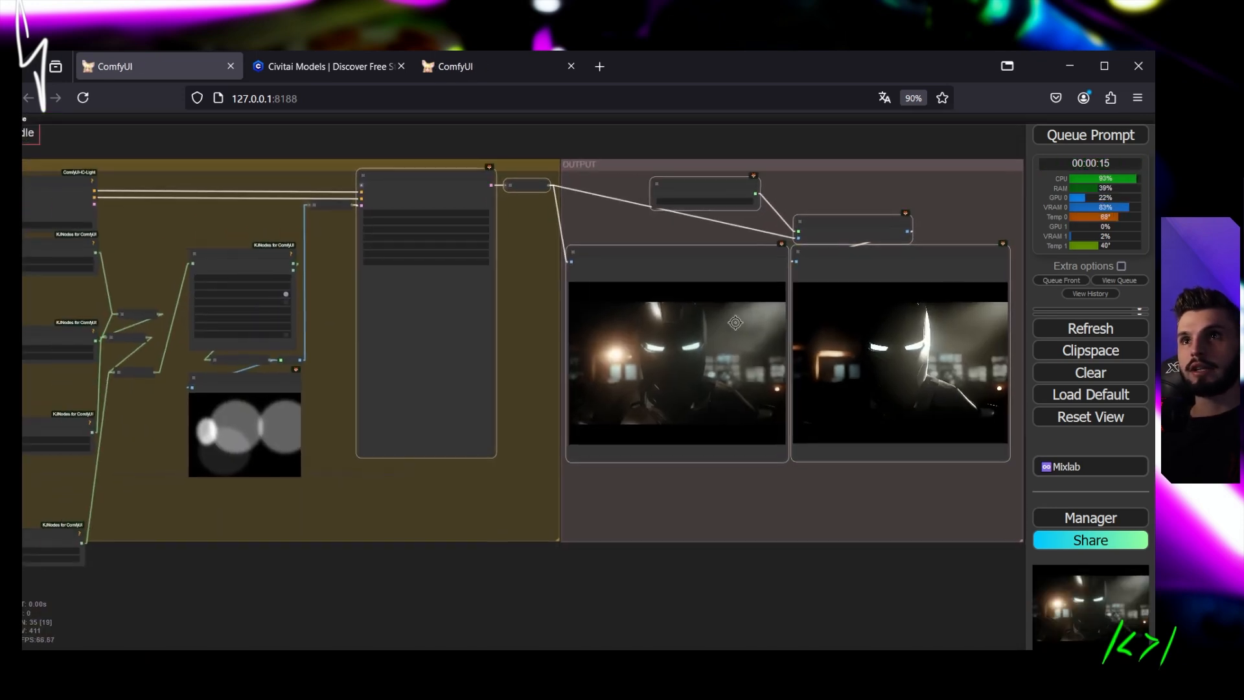
scroll(860, 384, up, 4)
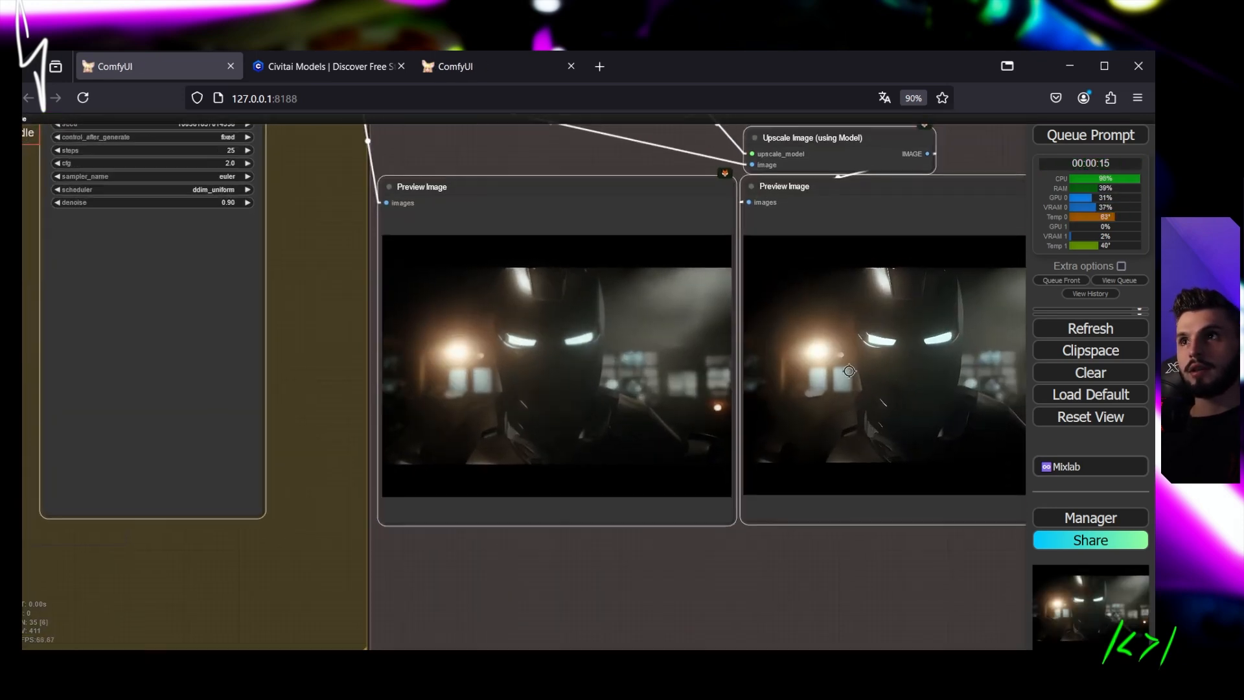
scroll(870, 342, down, 6)
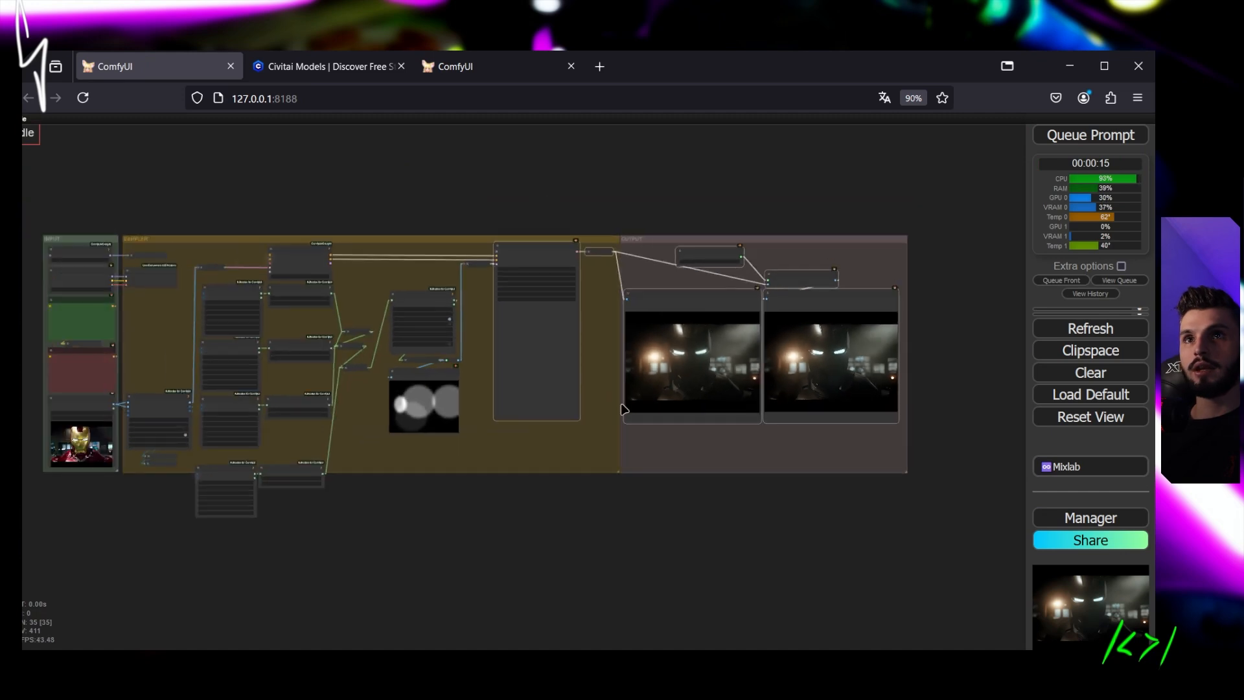
drag(513, 411, 739, 477)
scroll(548, 404, up, 5)
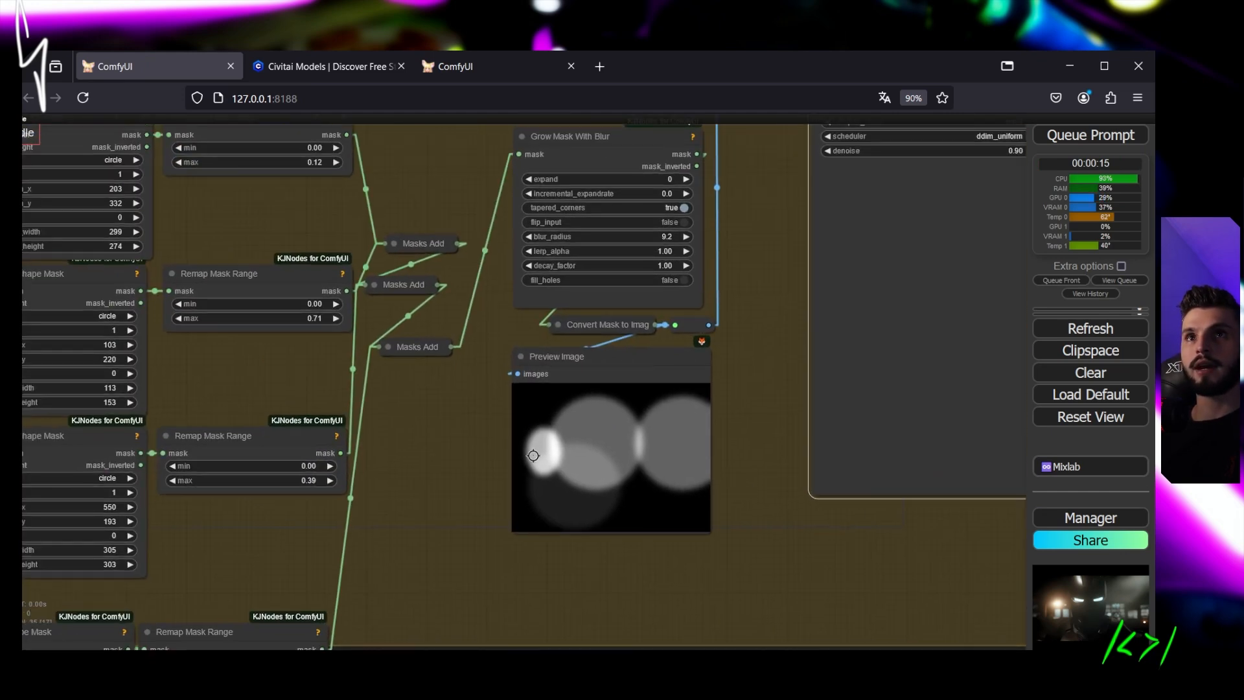
scroll(533, 456, down, 4)
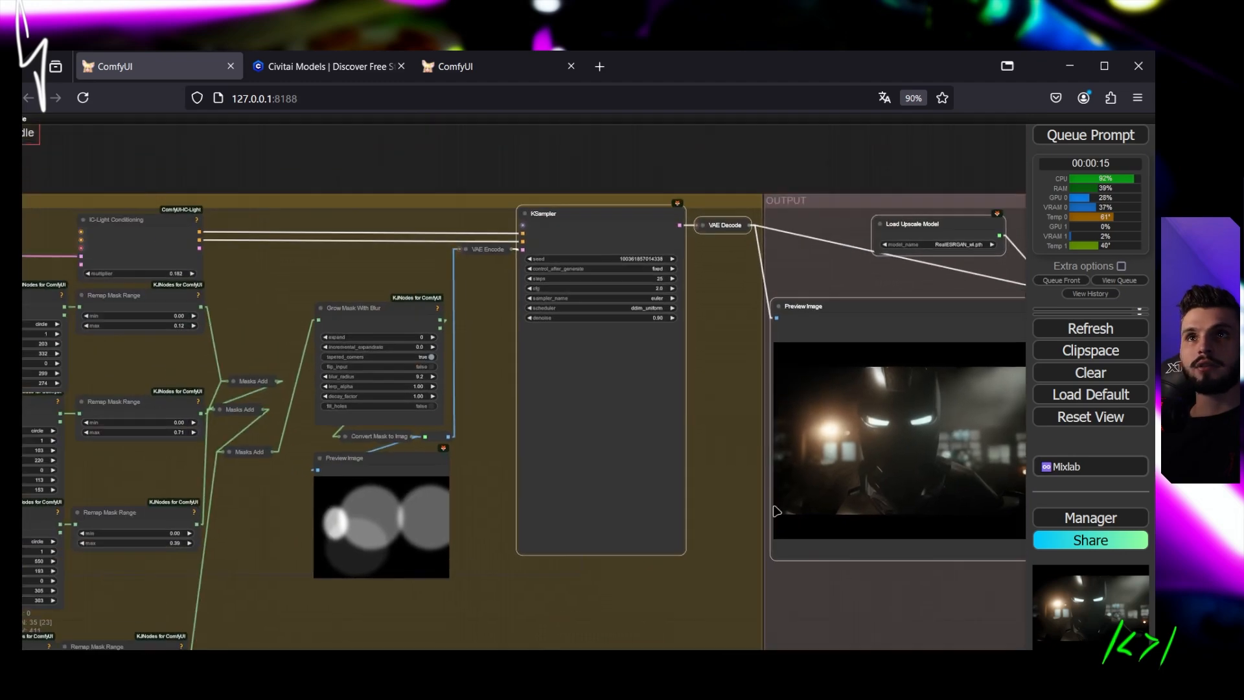
scroll(447, 413, down, 3)
scroll(415, 341, up, 2)
scroll(414, 341, up, 5)
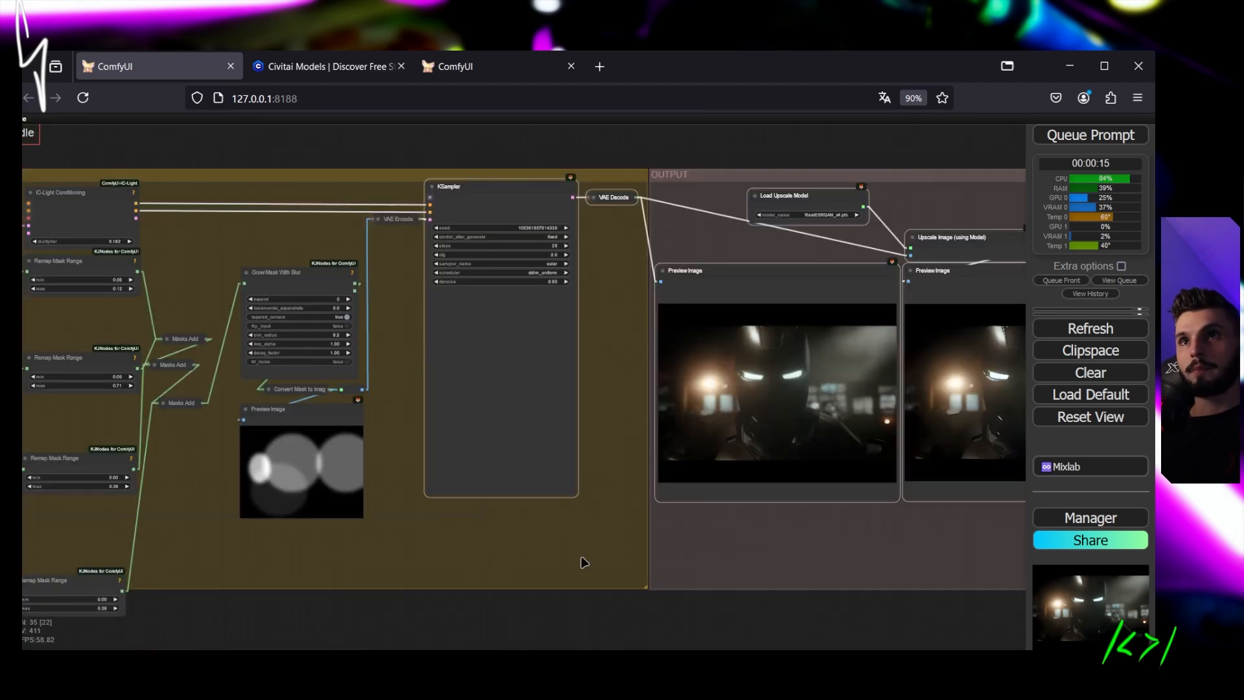
scroll(583, 555, up, 6)
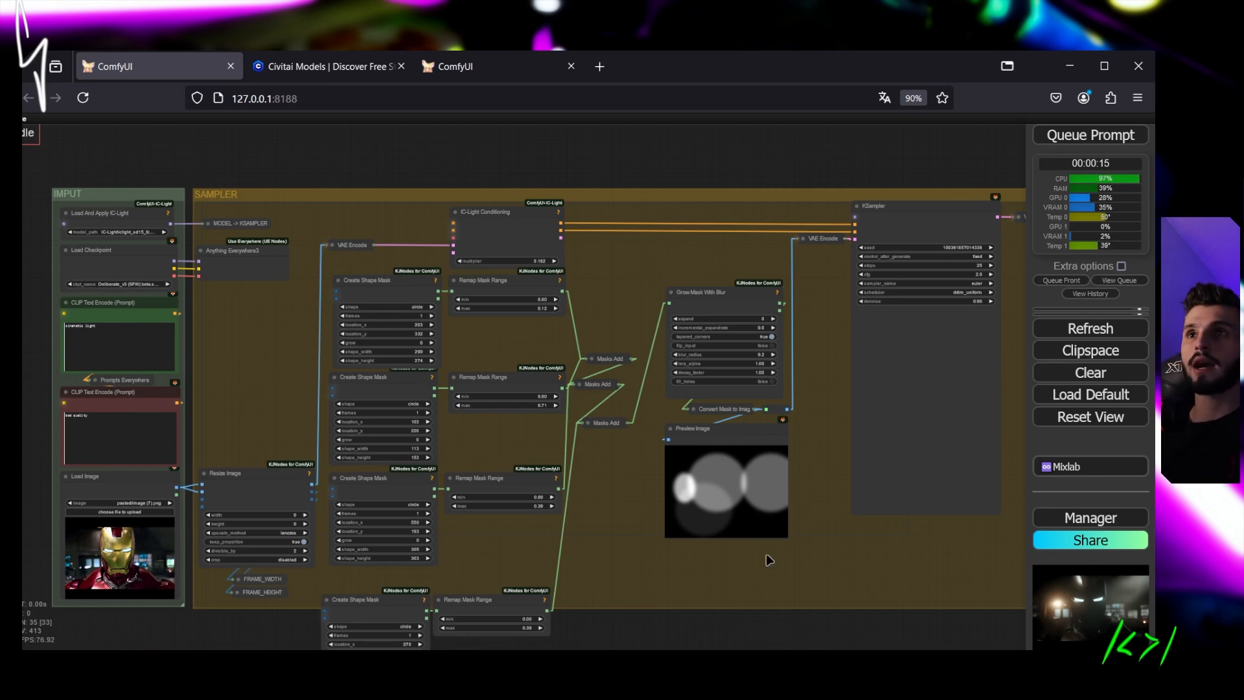
drag(812, 552, 797, 577)
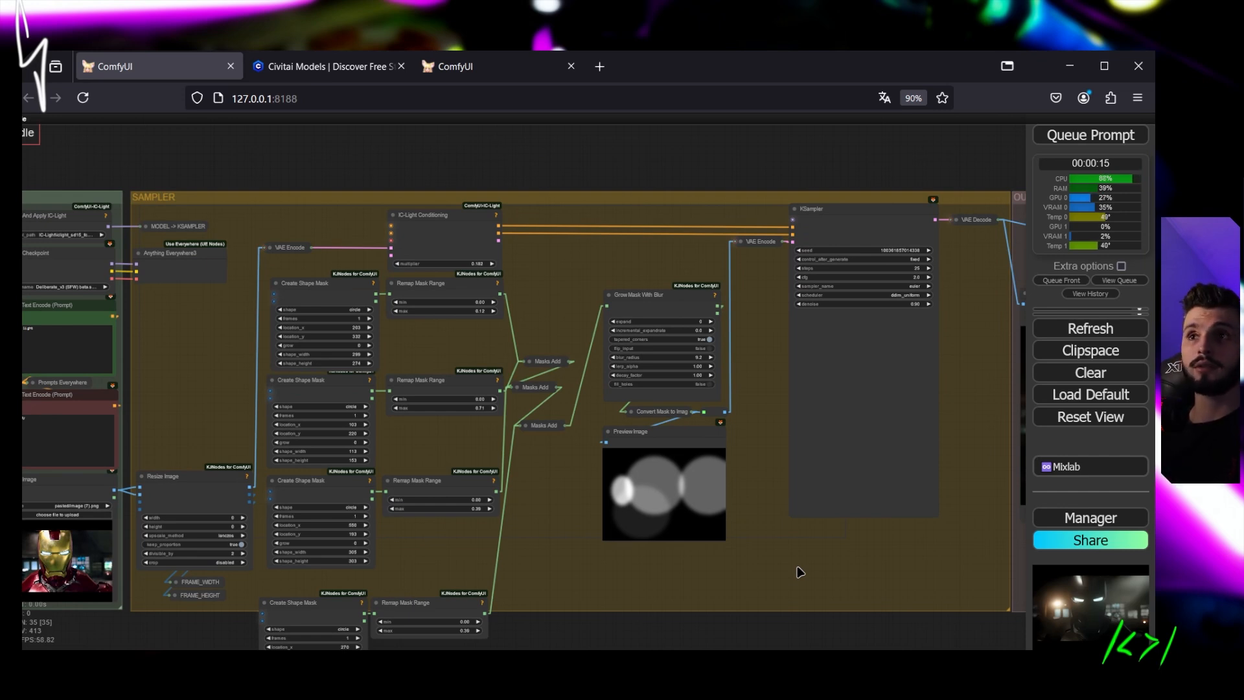
drag(808, 552, 958, 532)
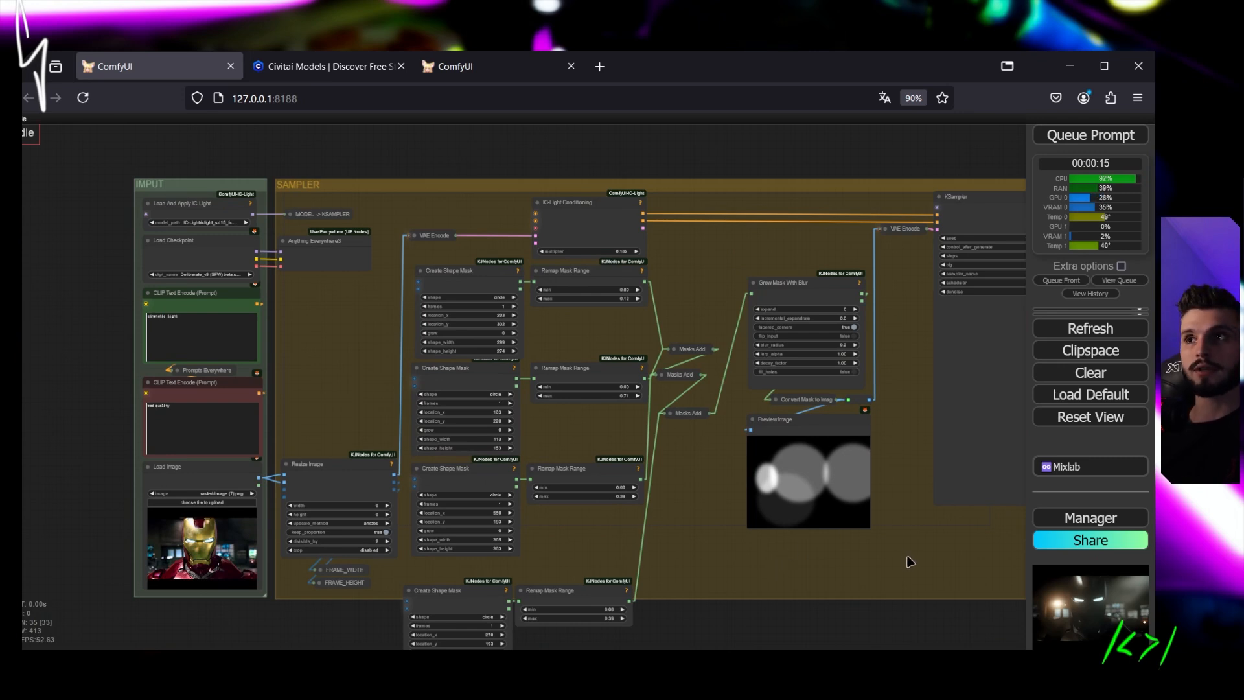
drag(909, 561, 864, 561)
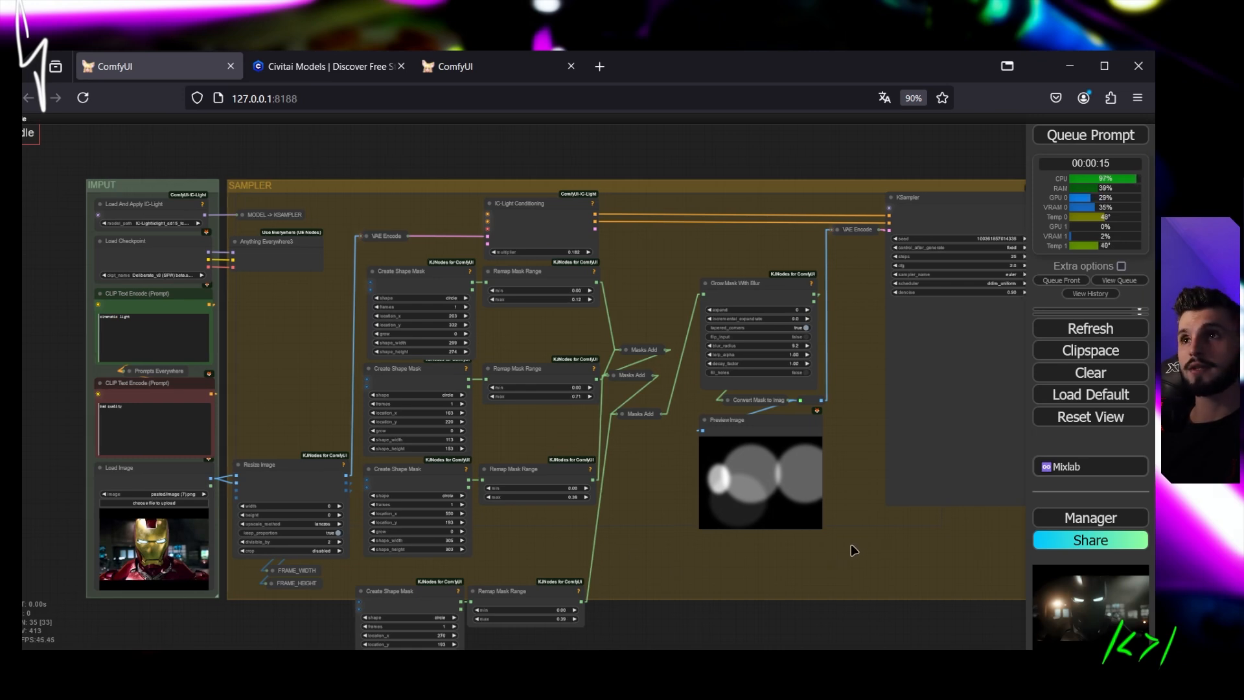
drag(847, 547, 604, 529)
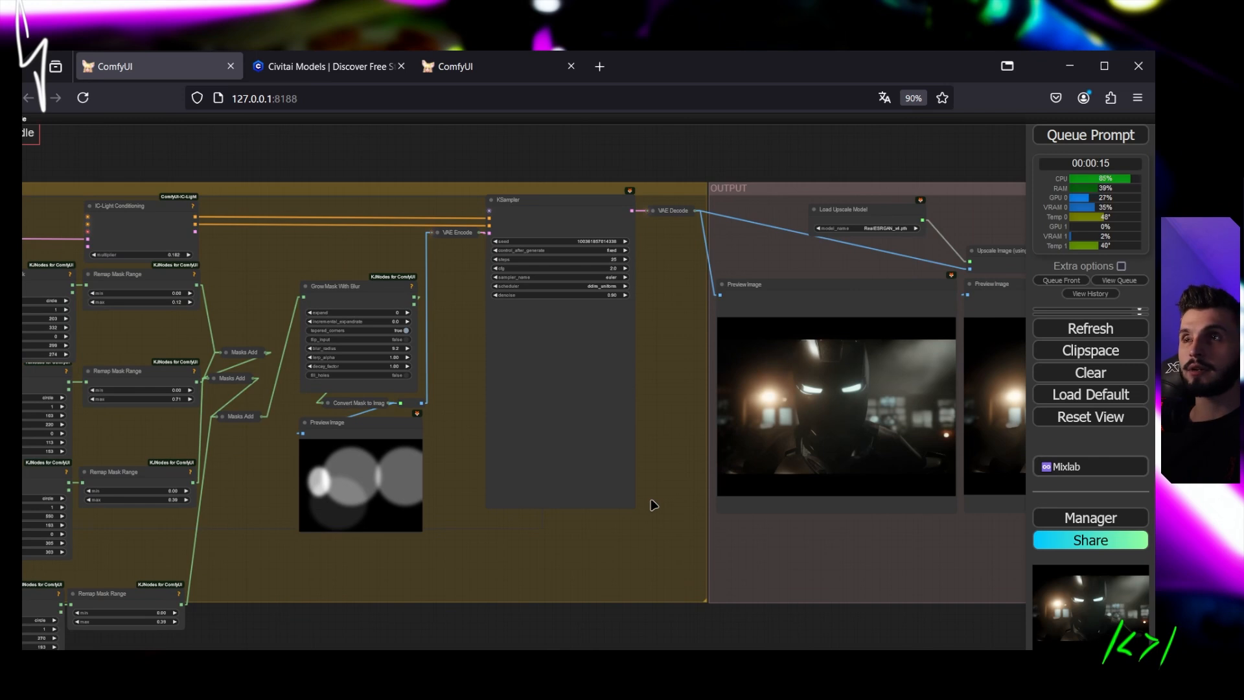